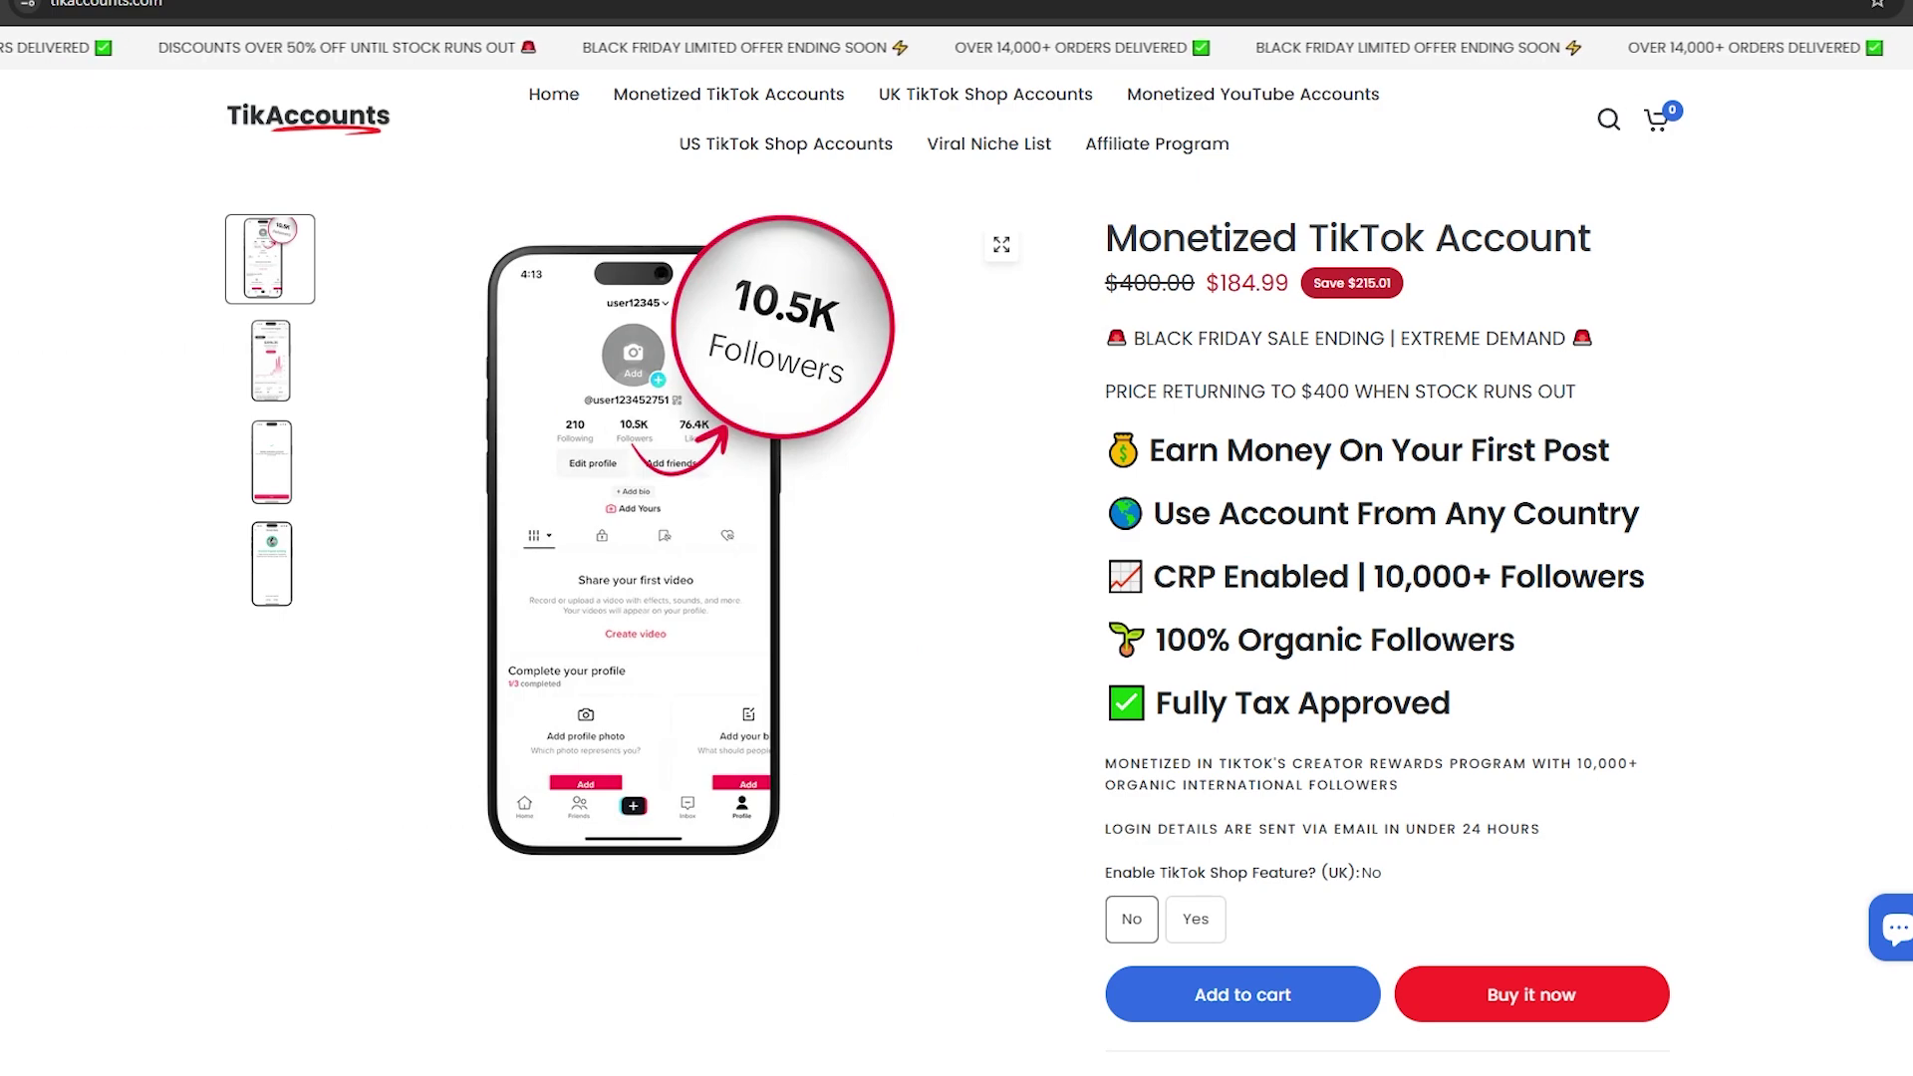
# Step: Scroll the TikAccounts product page down to the Ready To Earn offers and back up
pyautogui.scroll(-8, 956, 538)
pyautogui.scroll(-10, 956, 538)
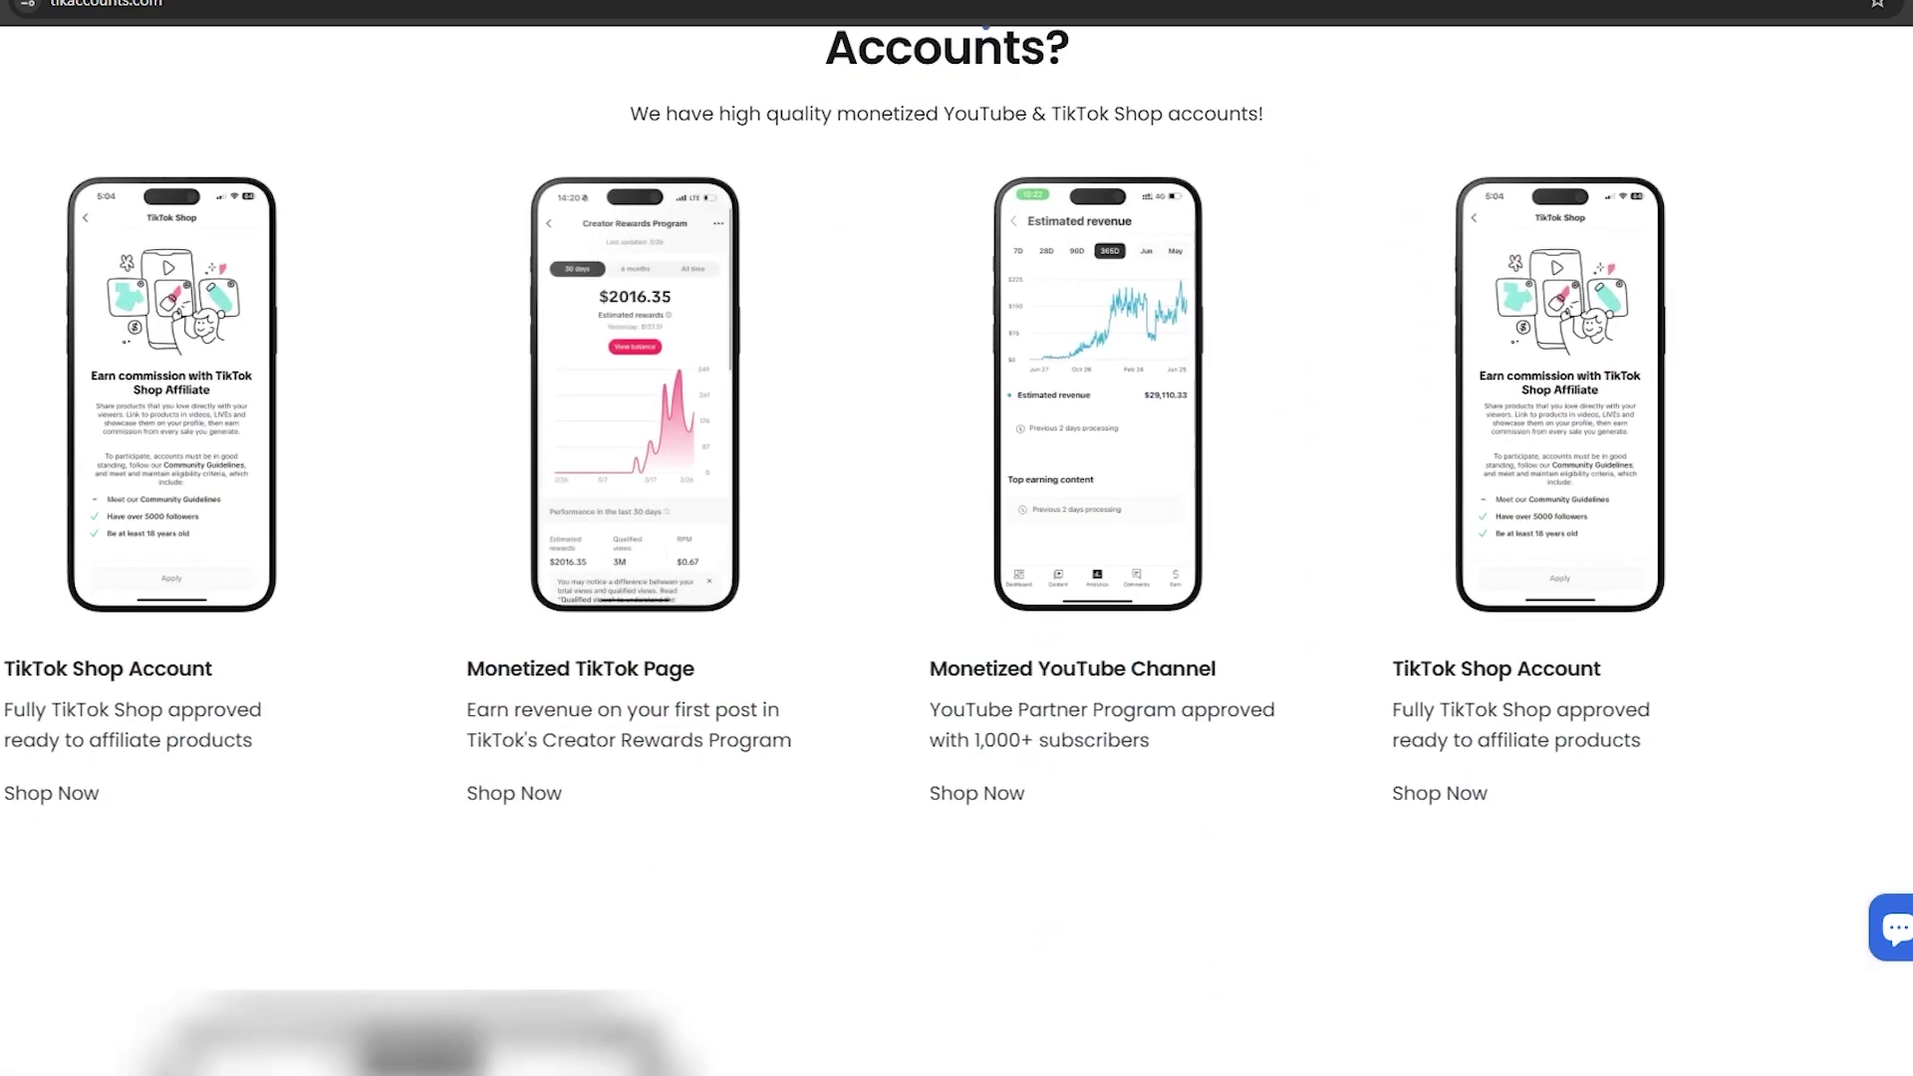
pyautogui.scroll(-10, 957, 538)
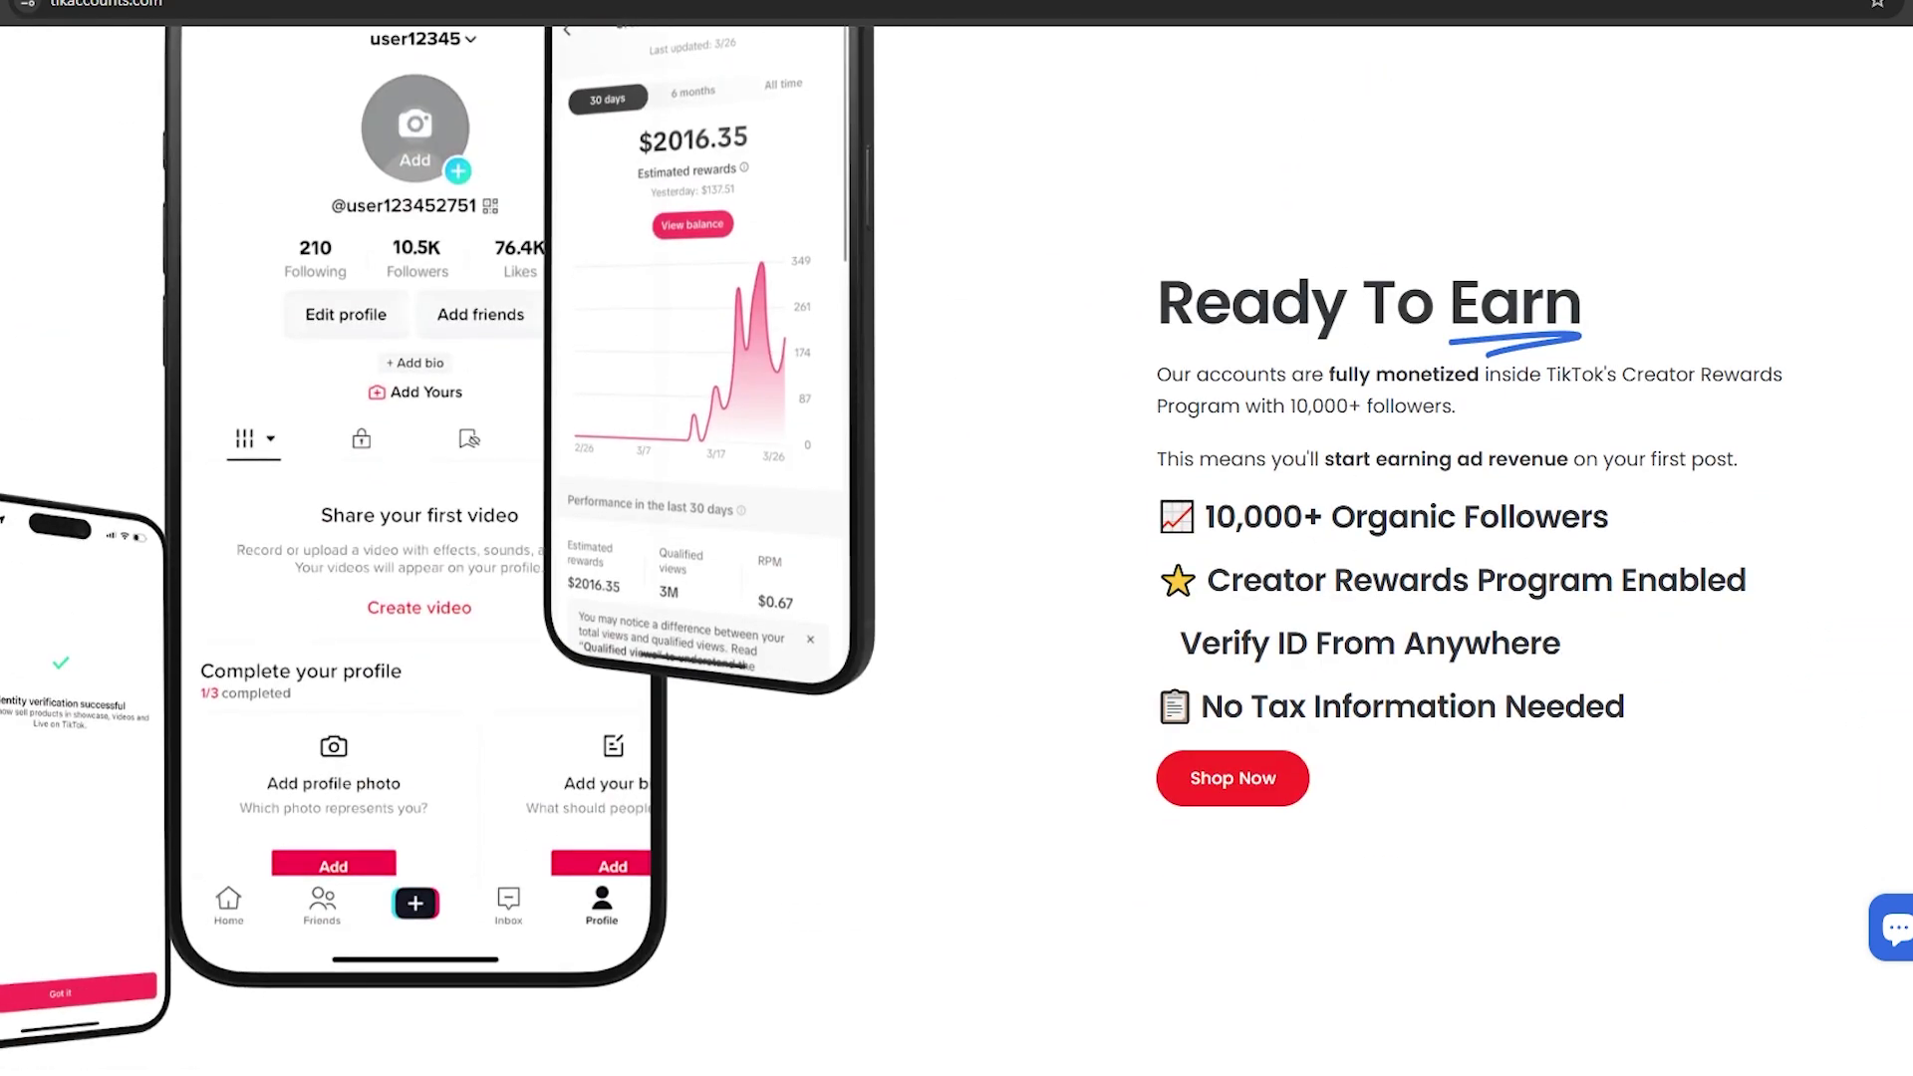
pyautogui.scroll(20, 1276, 498)
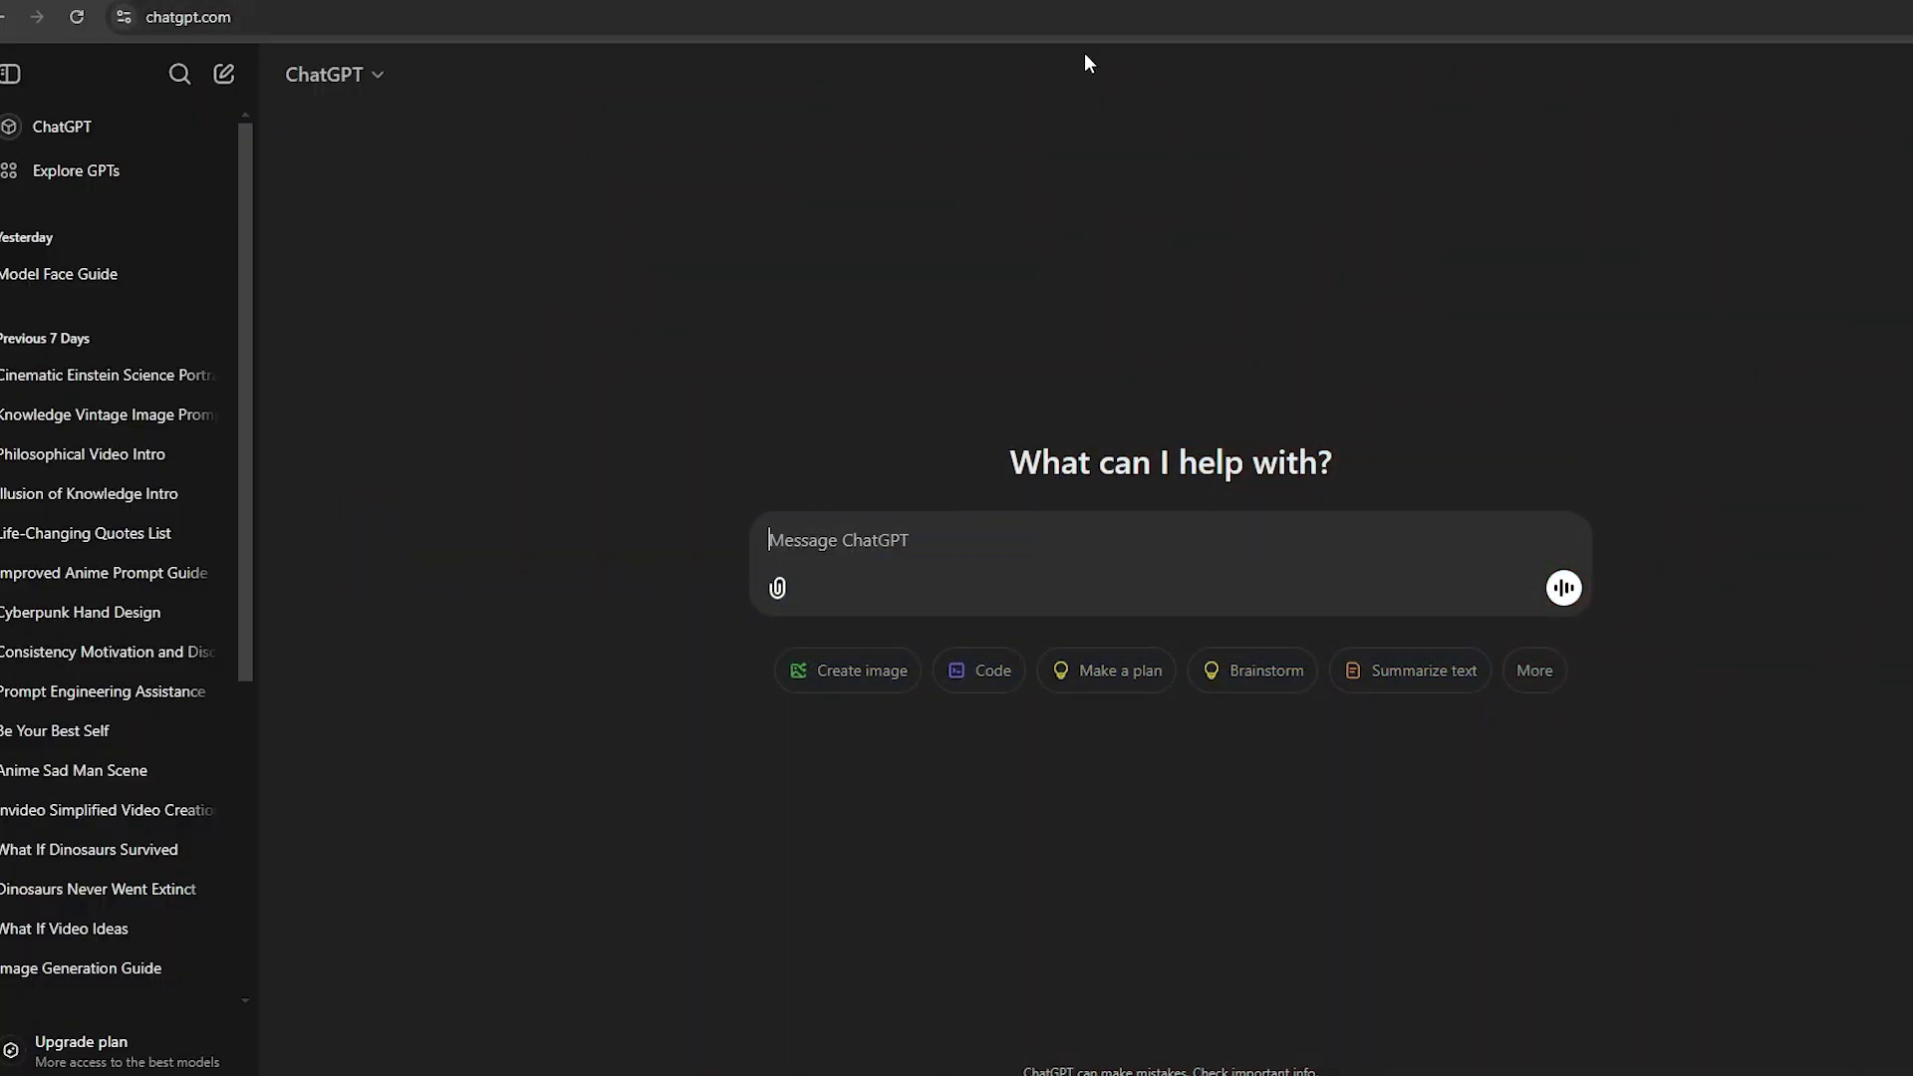
# Step: Paste and send the prompt asking ChatGPT for ten scientific-fact short topics
pyautogui.rightClick(53, 133)
pyautogui.click(60, 127)
pyautogui.rightClick(95, 146)
pyautogui.click(127, 157)
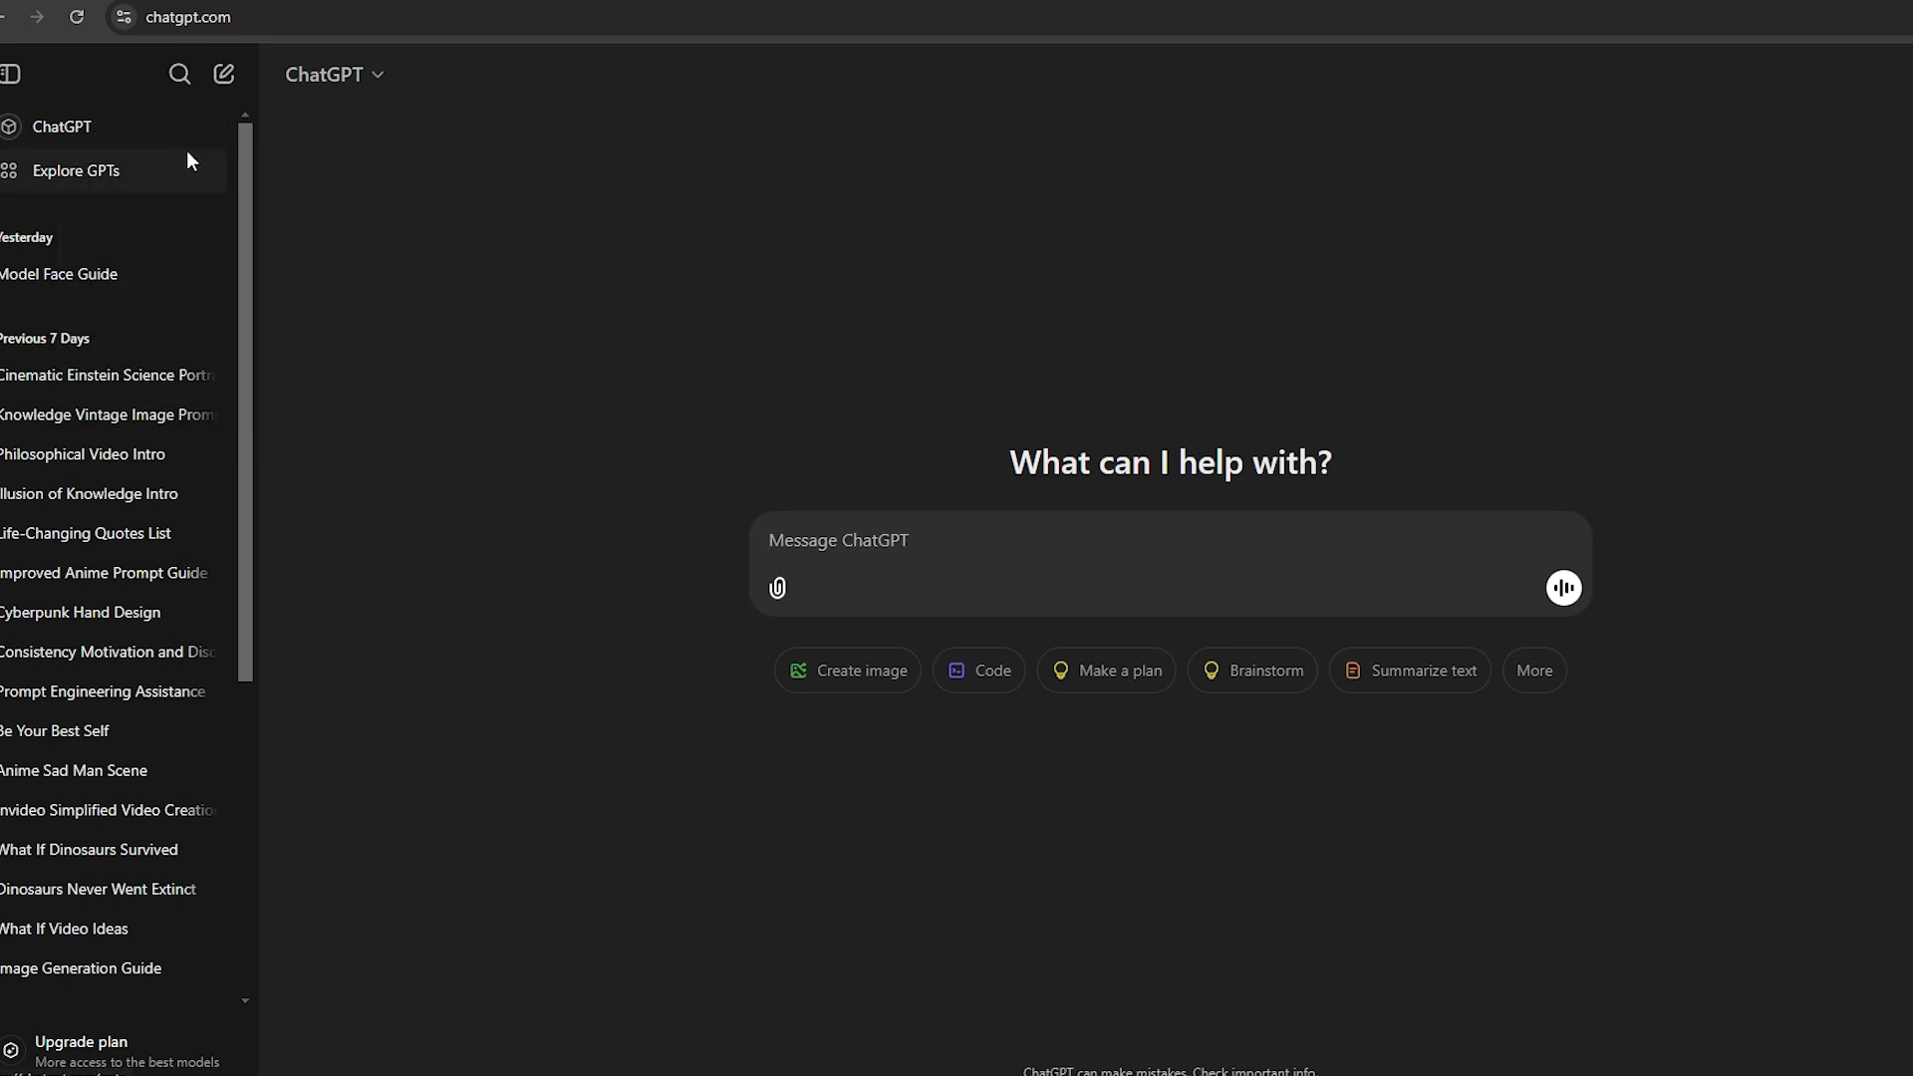
pyautogui.click(836, 611)
pyautogui.write('Create 10 YouTube short video topics for this niche " Scientific Facts you didn\'t know about" These videos ideas should be unique and interesting to the viewer.')
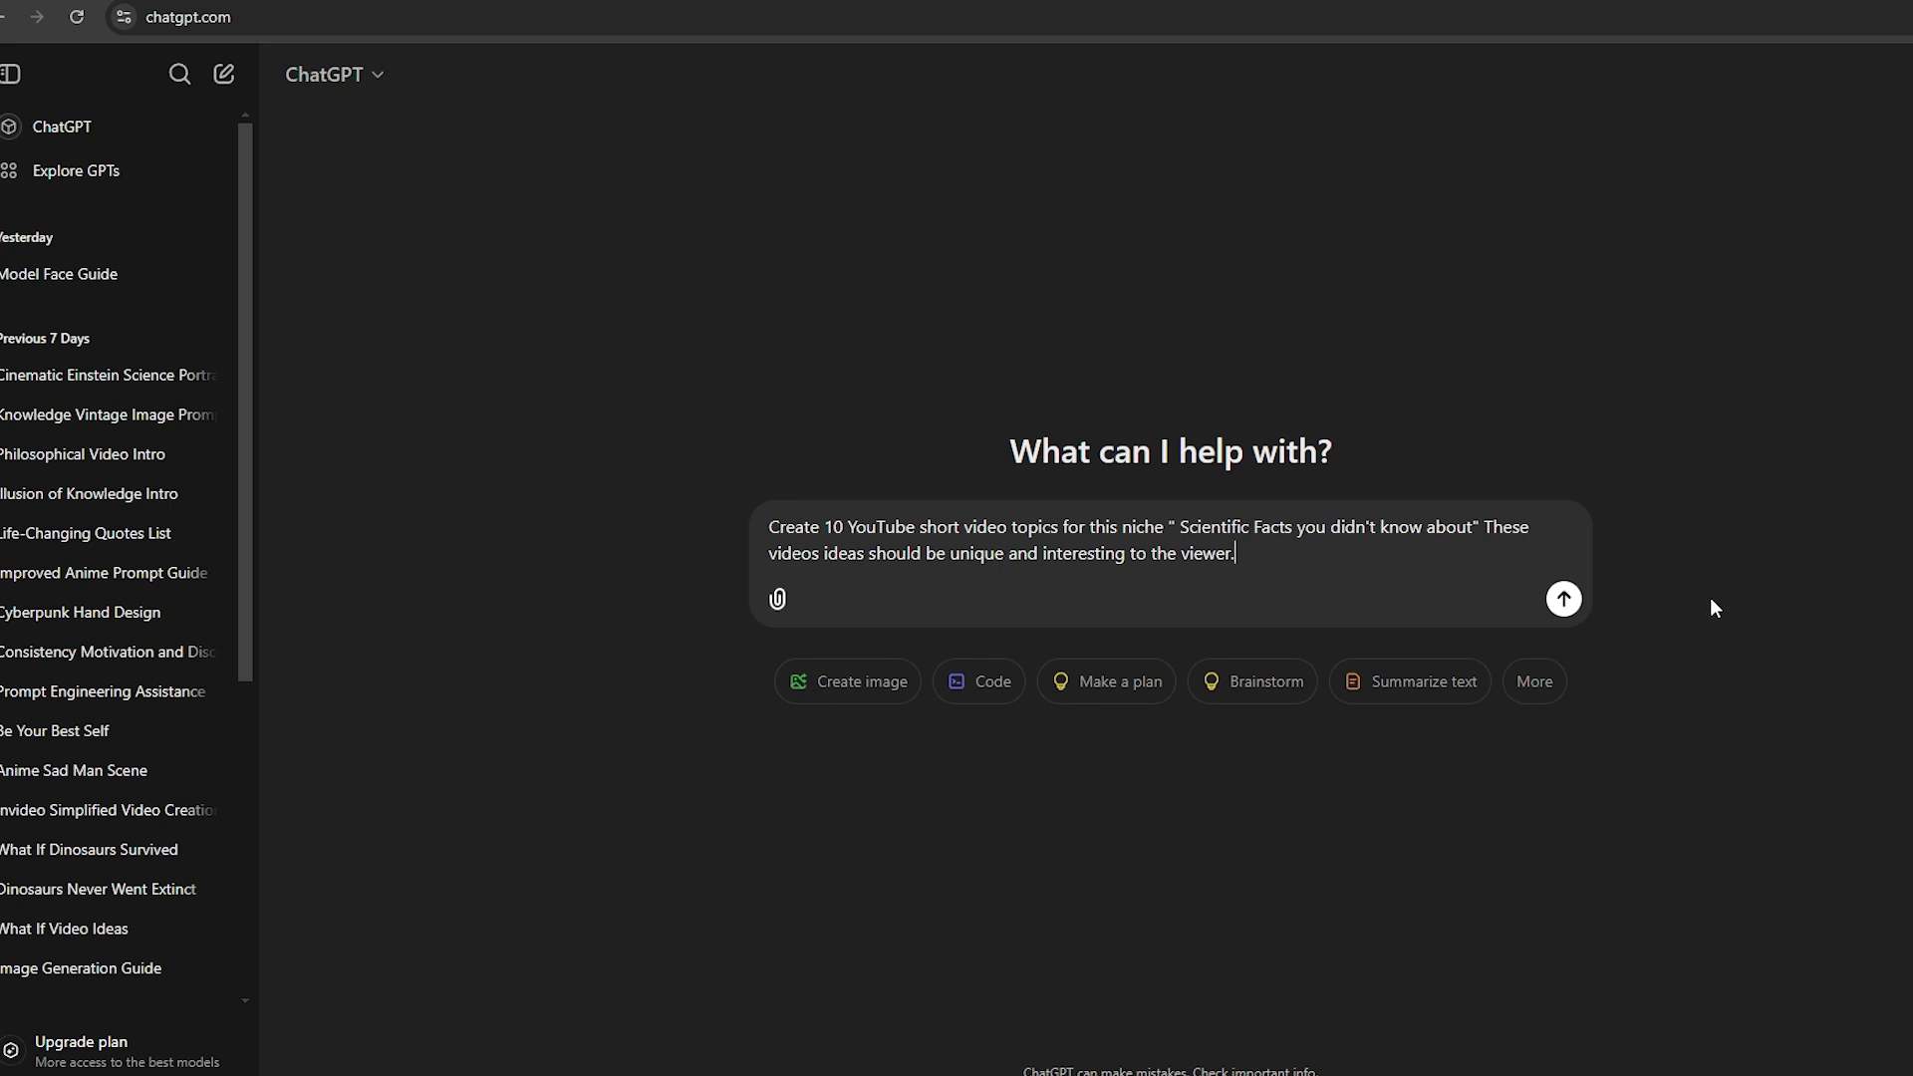
pyautogui.click(1566, 600)
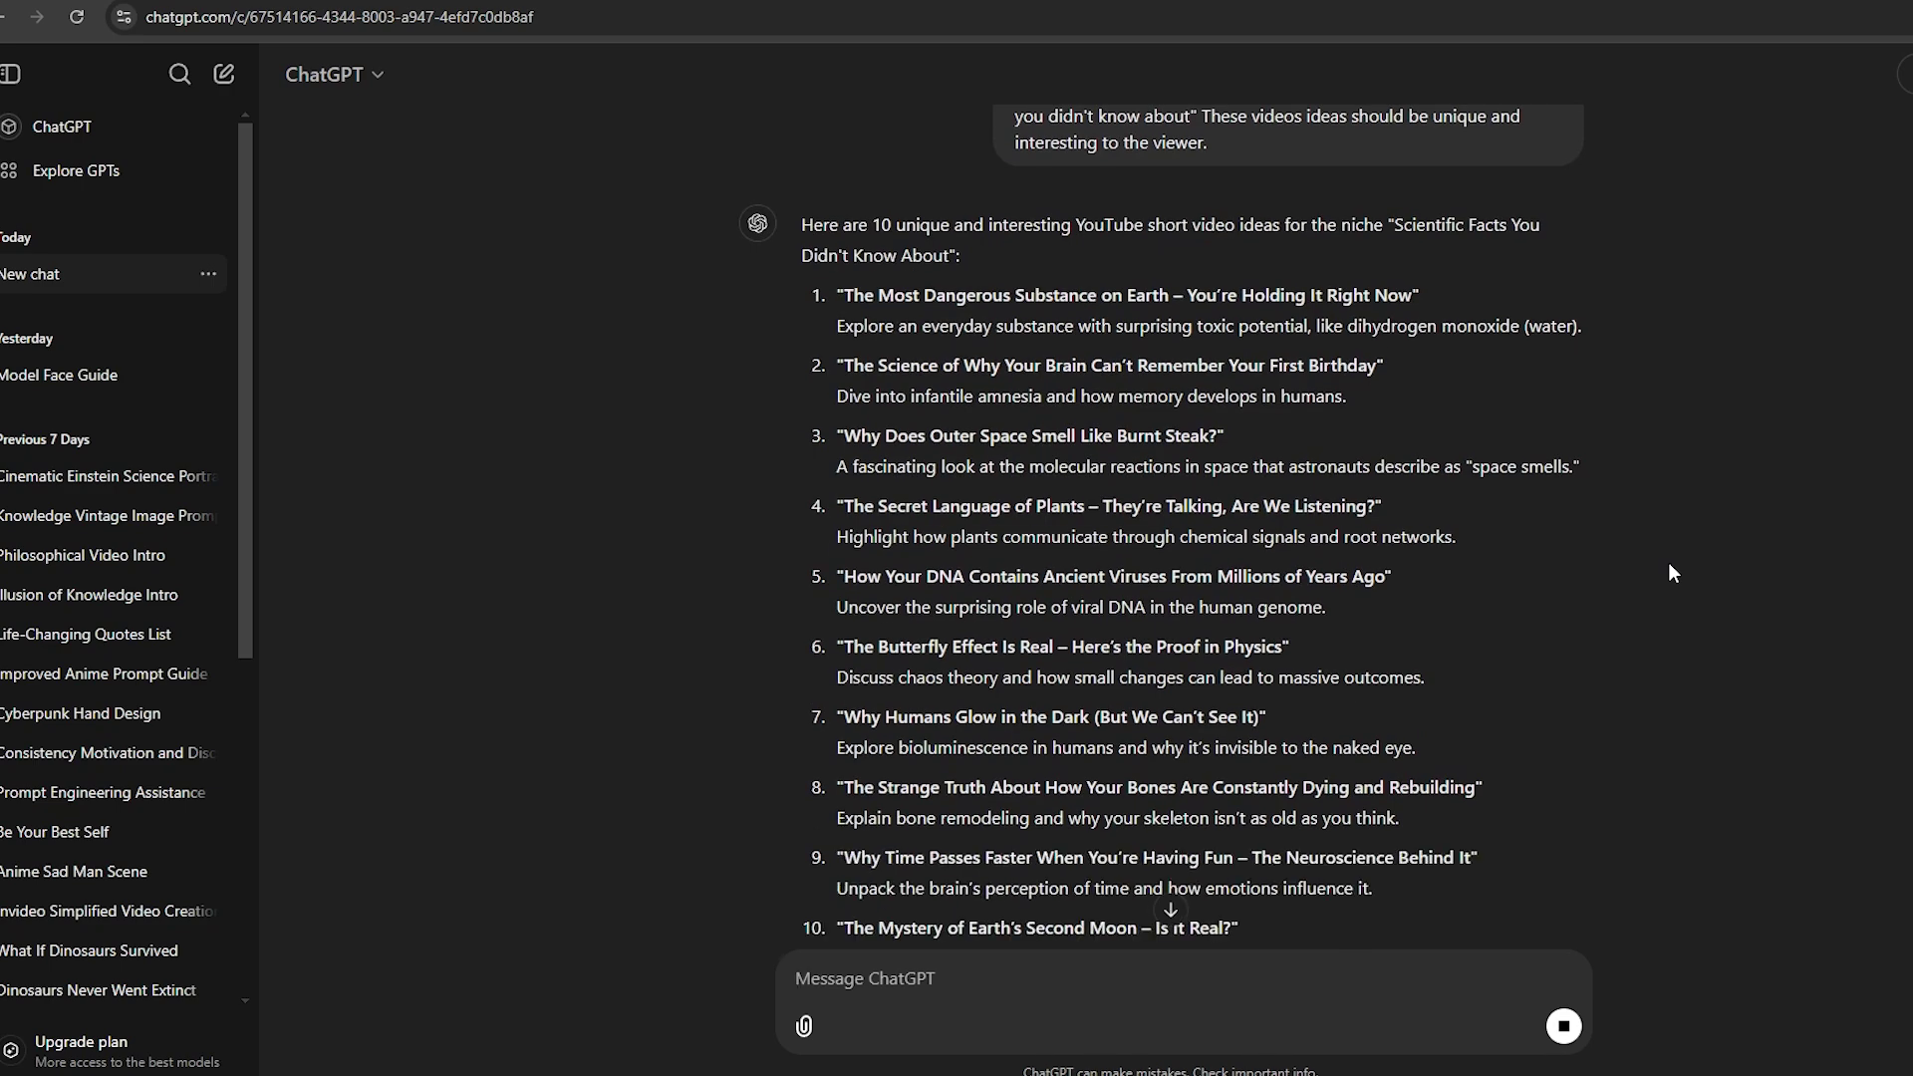
# Step: Request 60-second 'Did you know' scripts, ask for longer ones, then send the True Crime prompt
pyautogui.write('Create 60-second video scripts for each topic, this script should be unique and highly engaging, start the video with, "Did You Know?" it should not sound like AI-generated, use natural and simple words. I only need the script, don\' add narrates, scenes, or guidelines.')
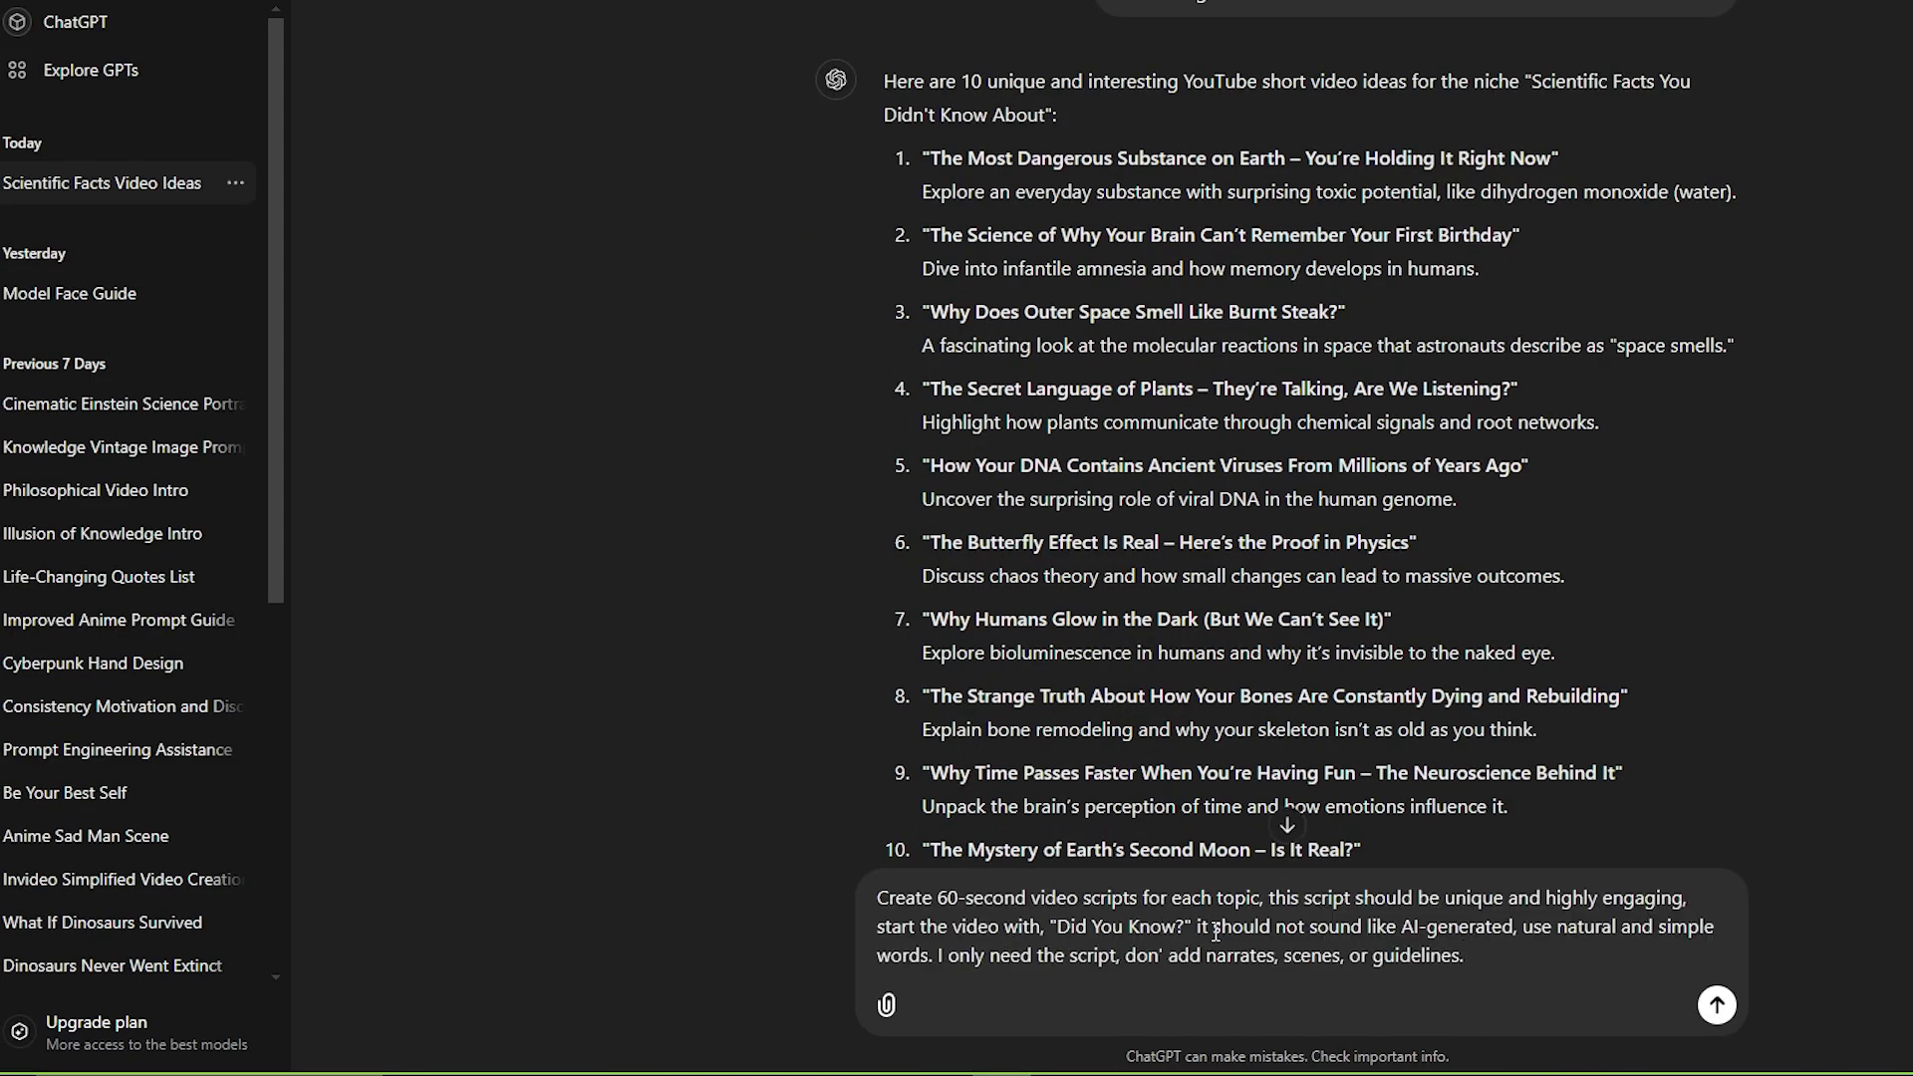
pyautogui.press('Return')
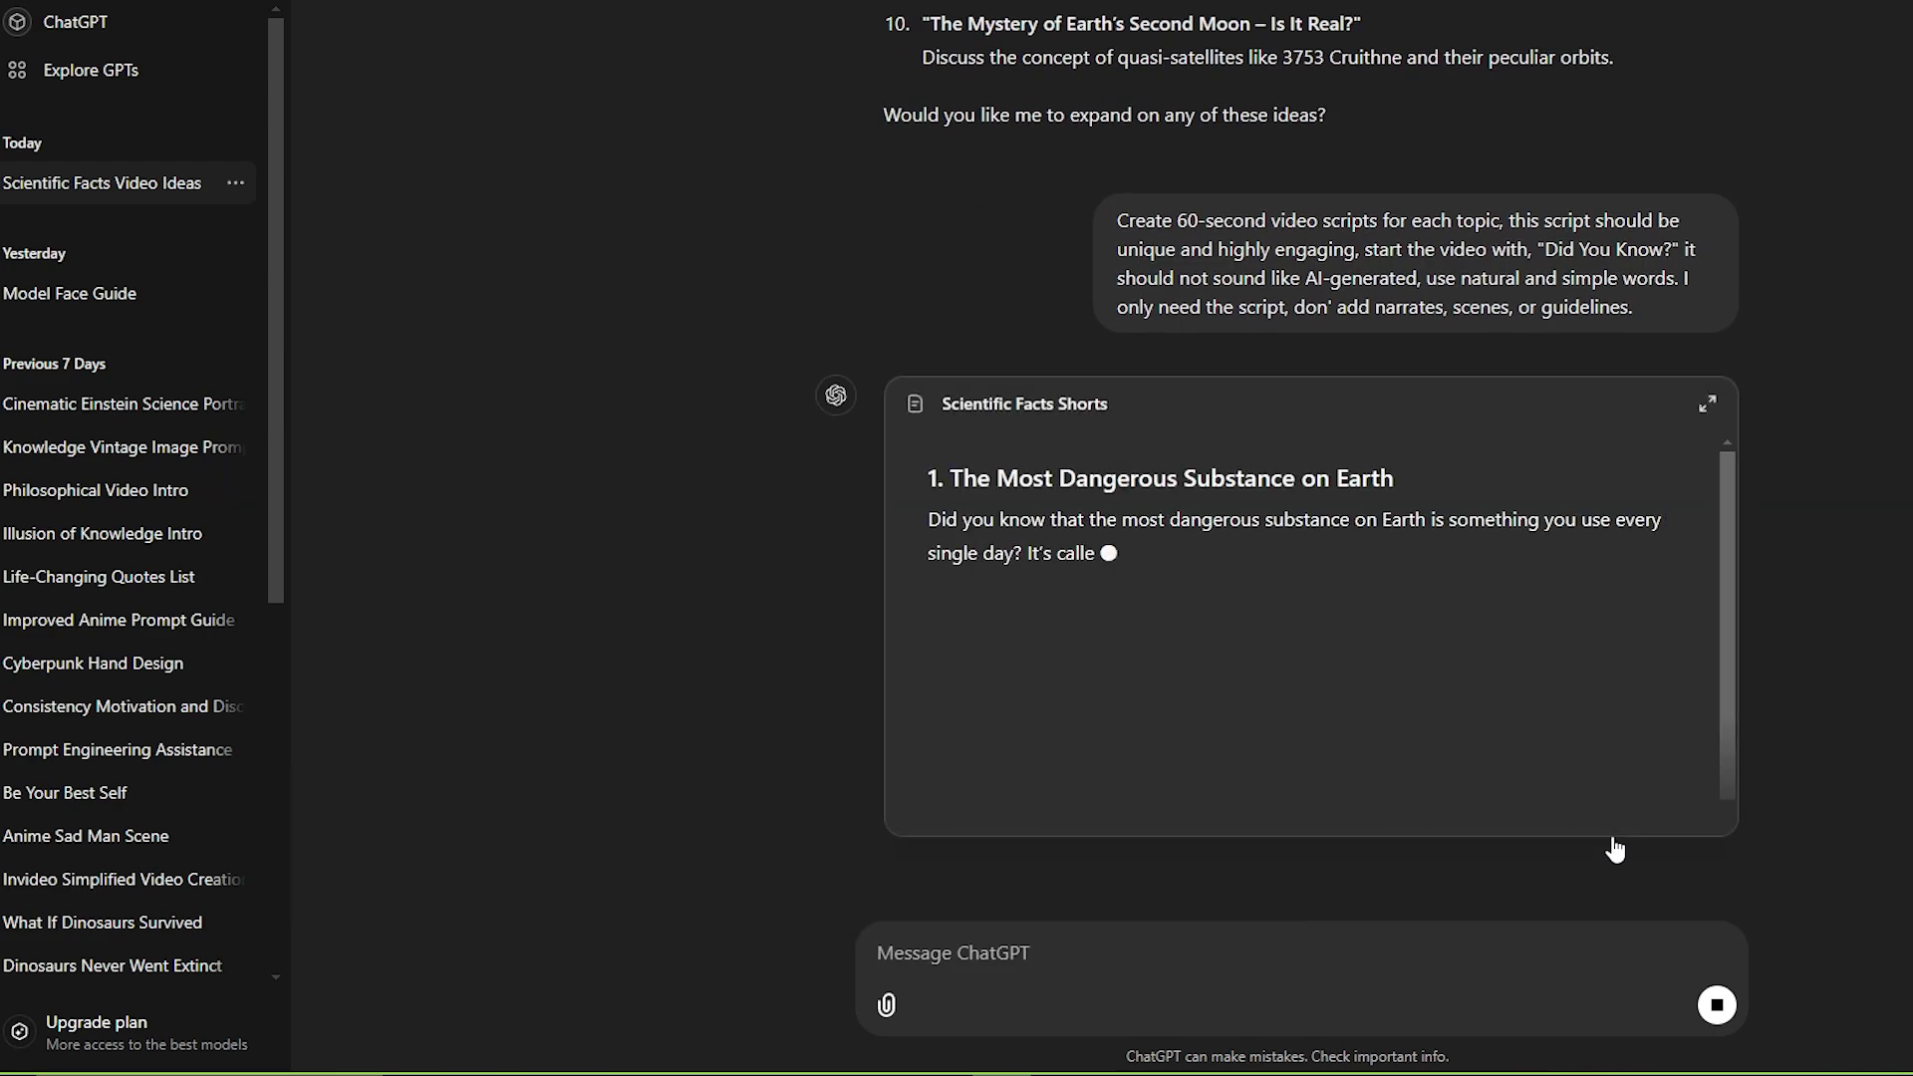
pyautogui.write('The Scripts a')
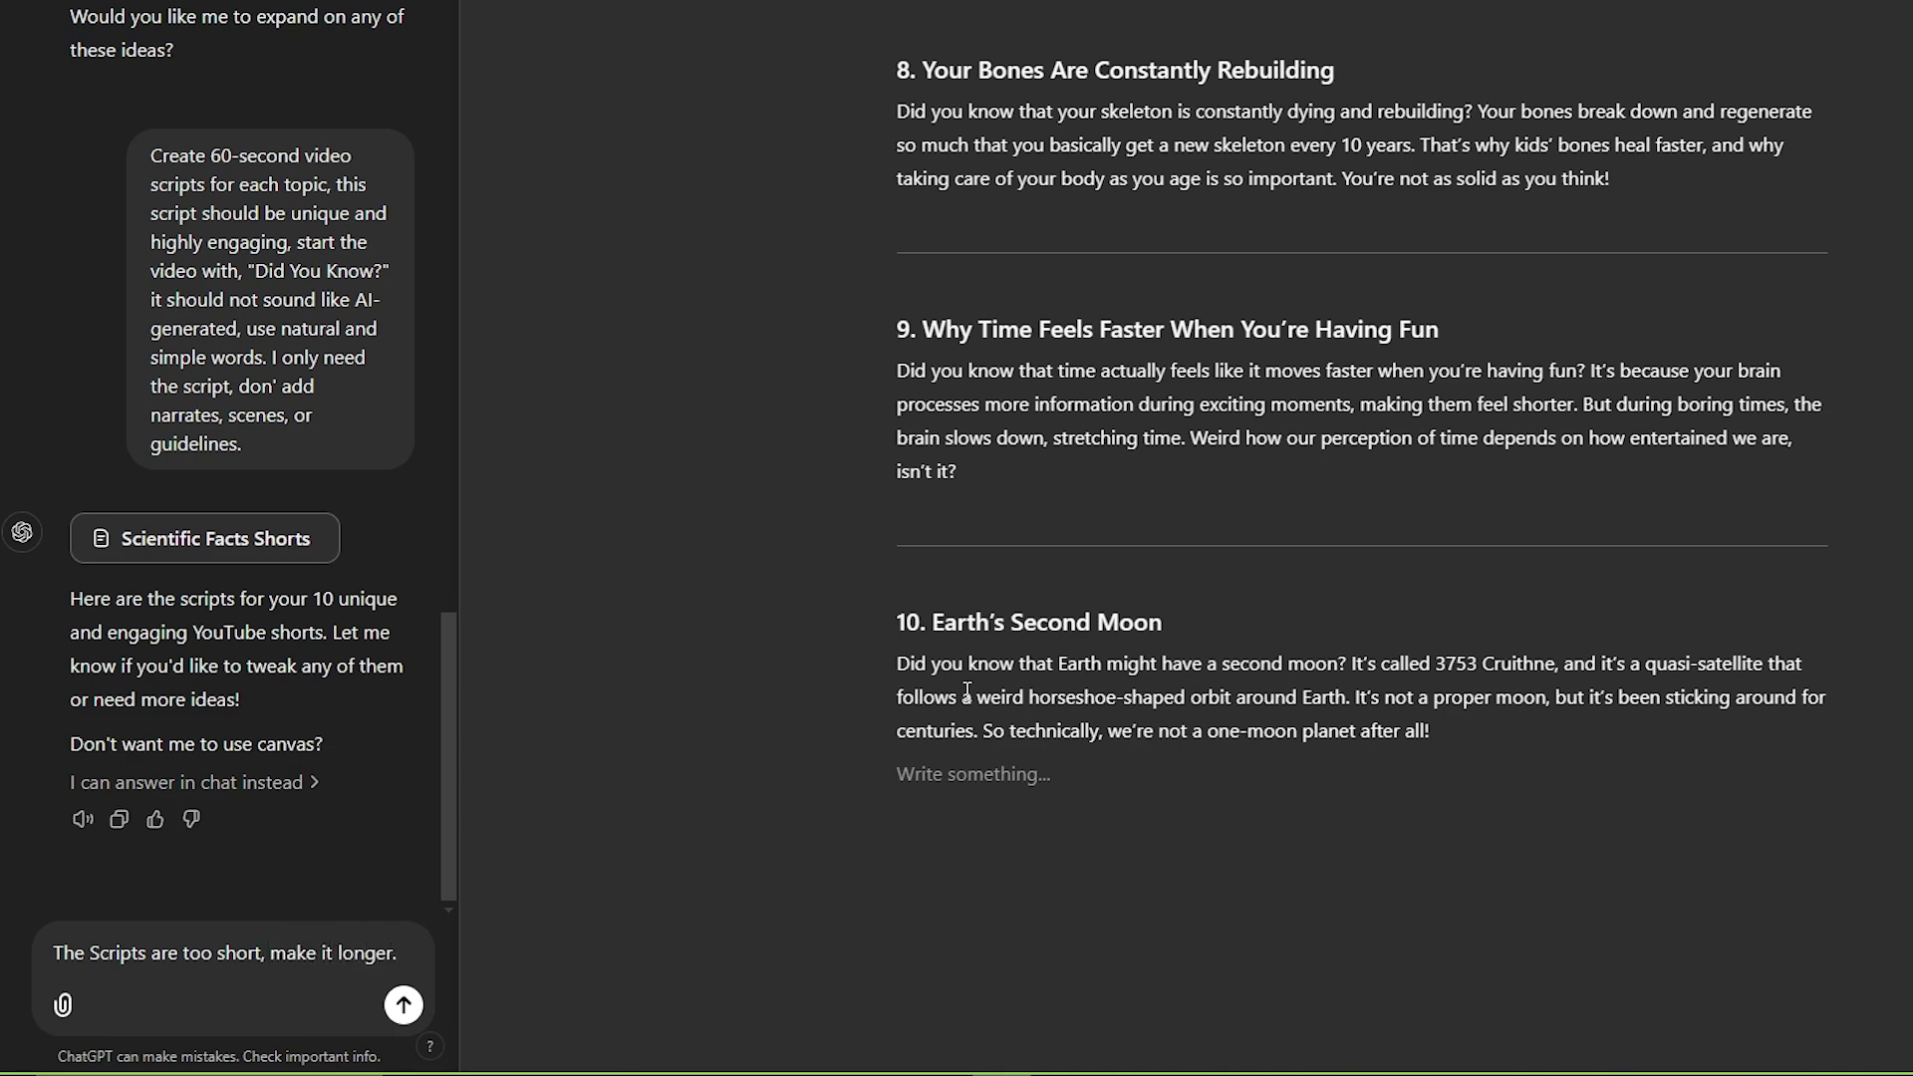
pyautogui.write('re too short, make it longer.')
pyautogui.press('Return')
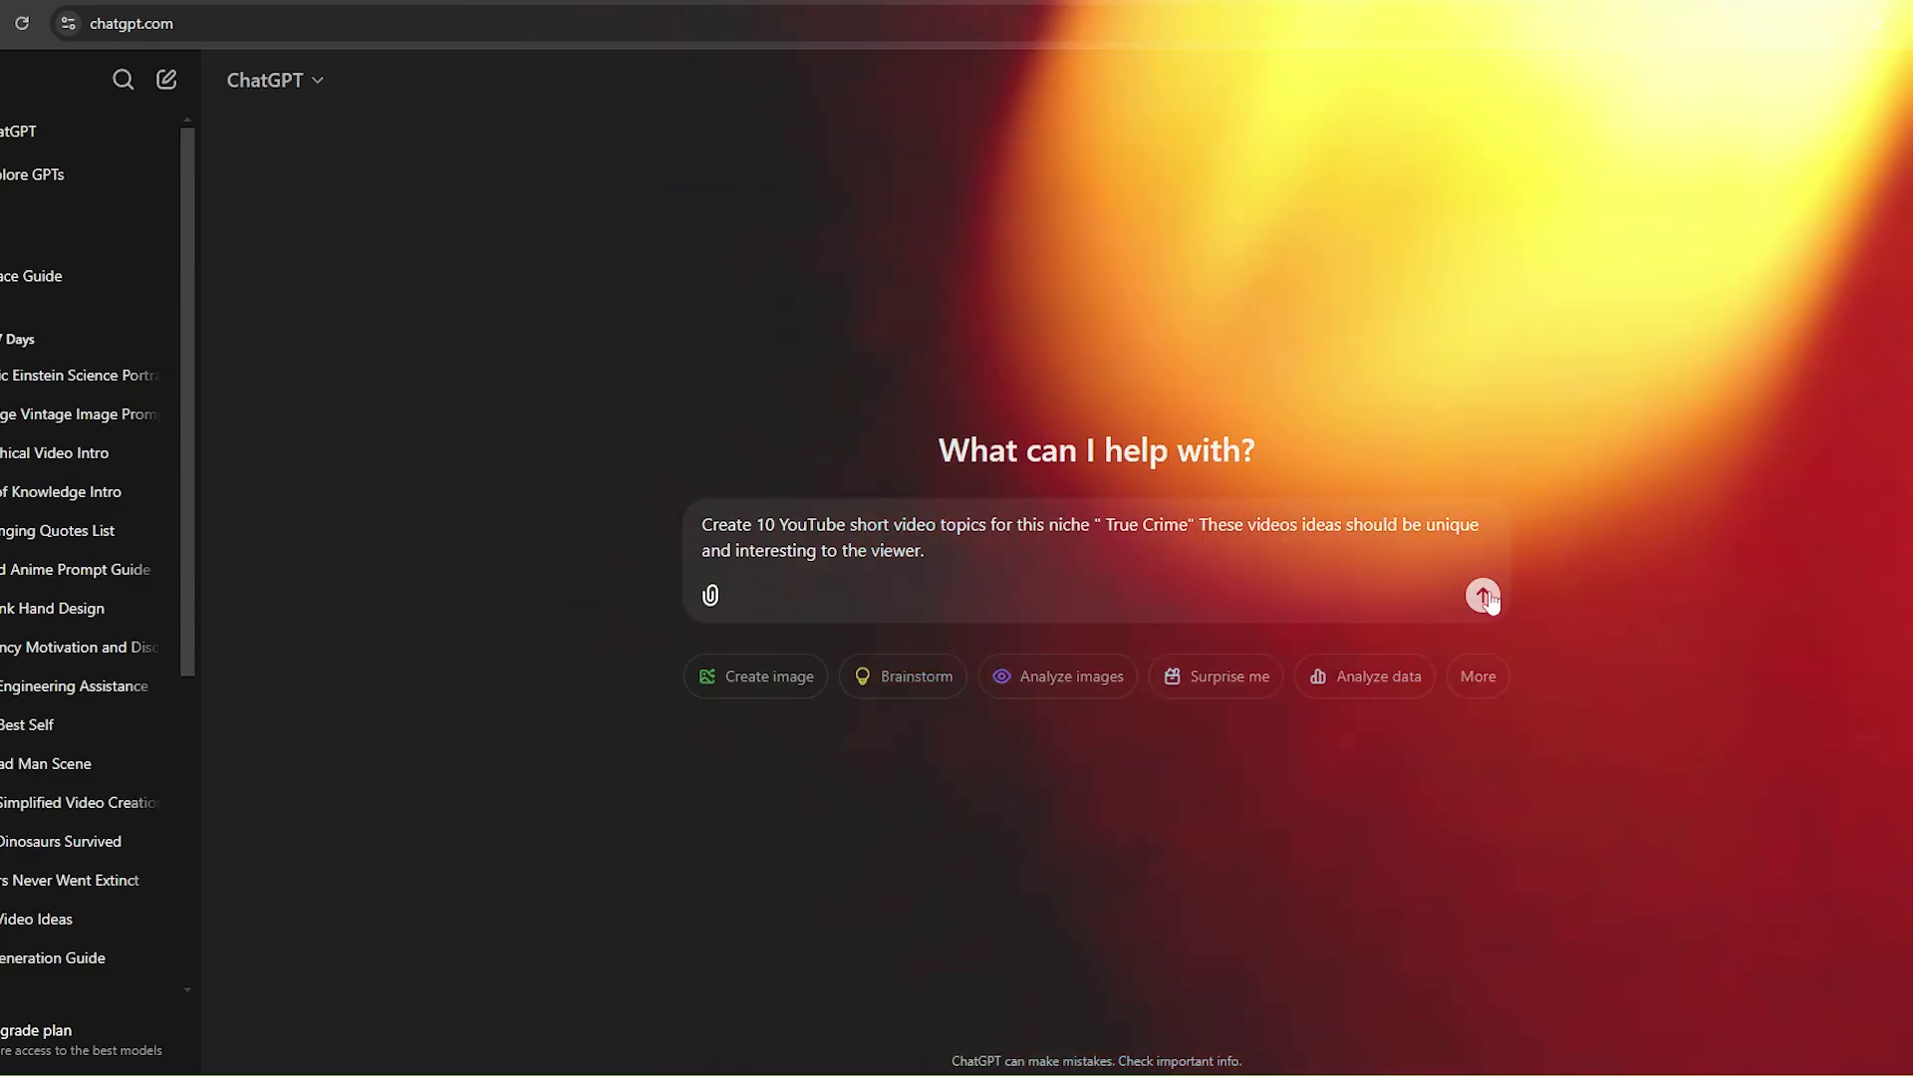
pyautogui.click(1491, 593)
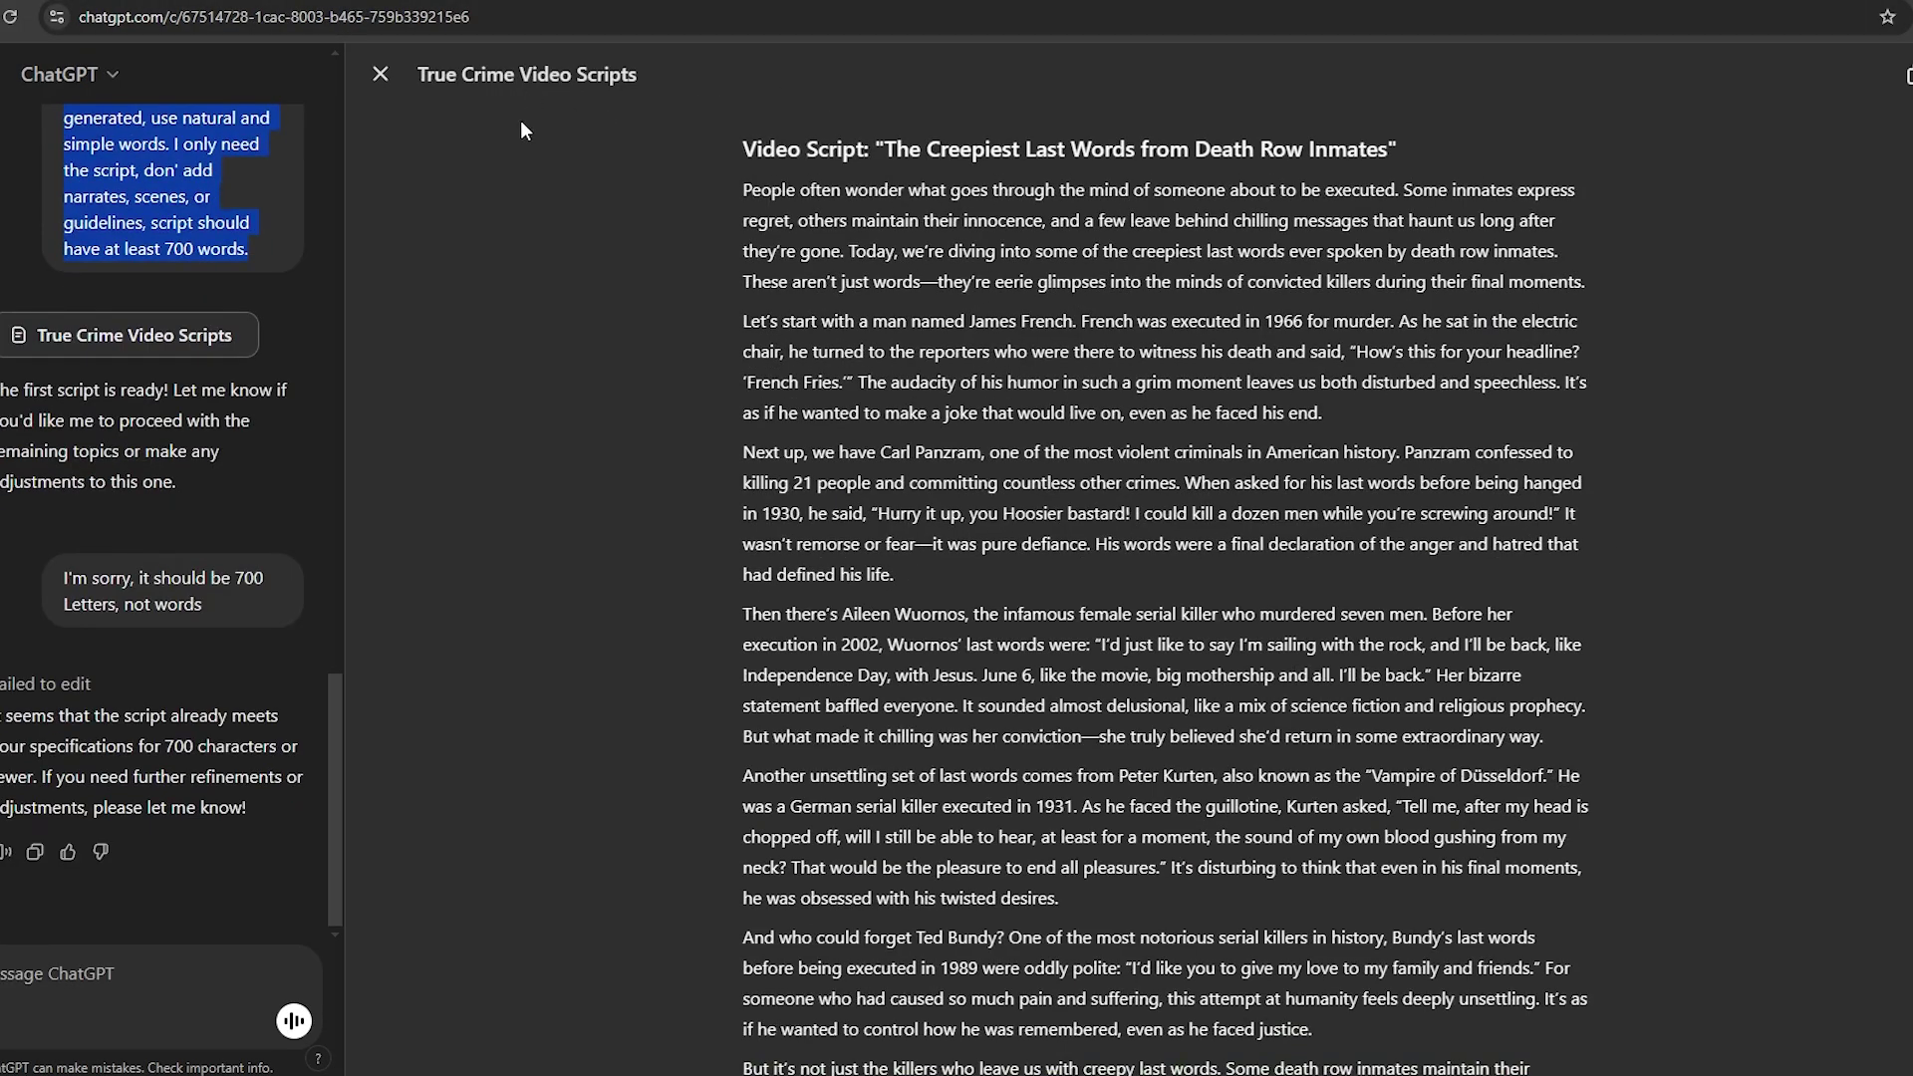
# Step: Review the True Crime script 'The Creepiest Last Words from Death Row Inmates' in the canvas
pyautogui.click(493, 95)
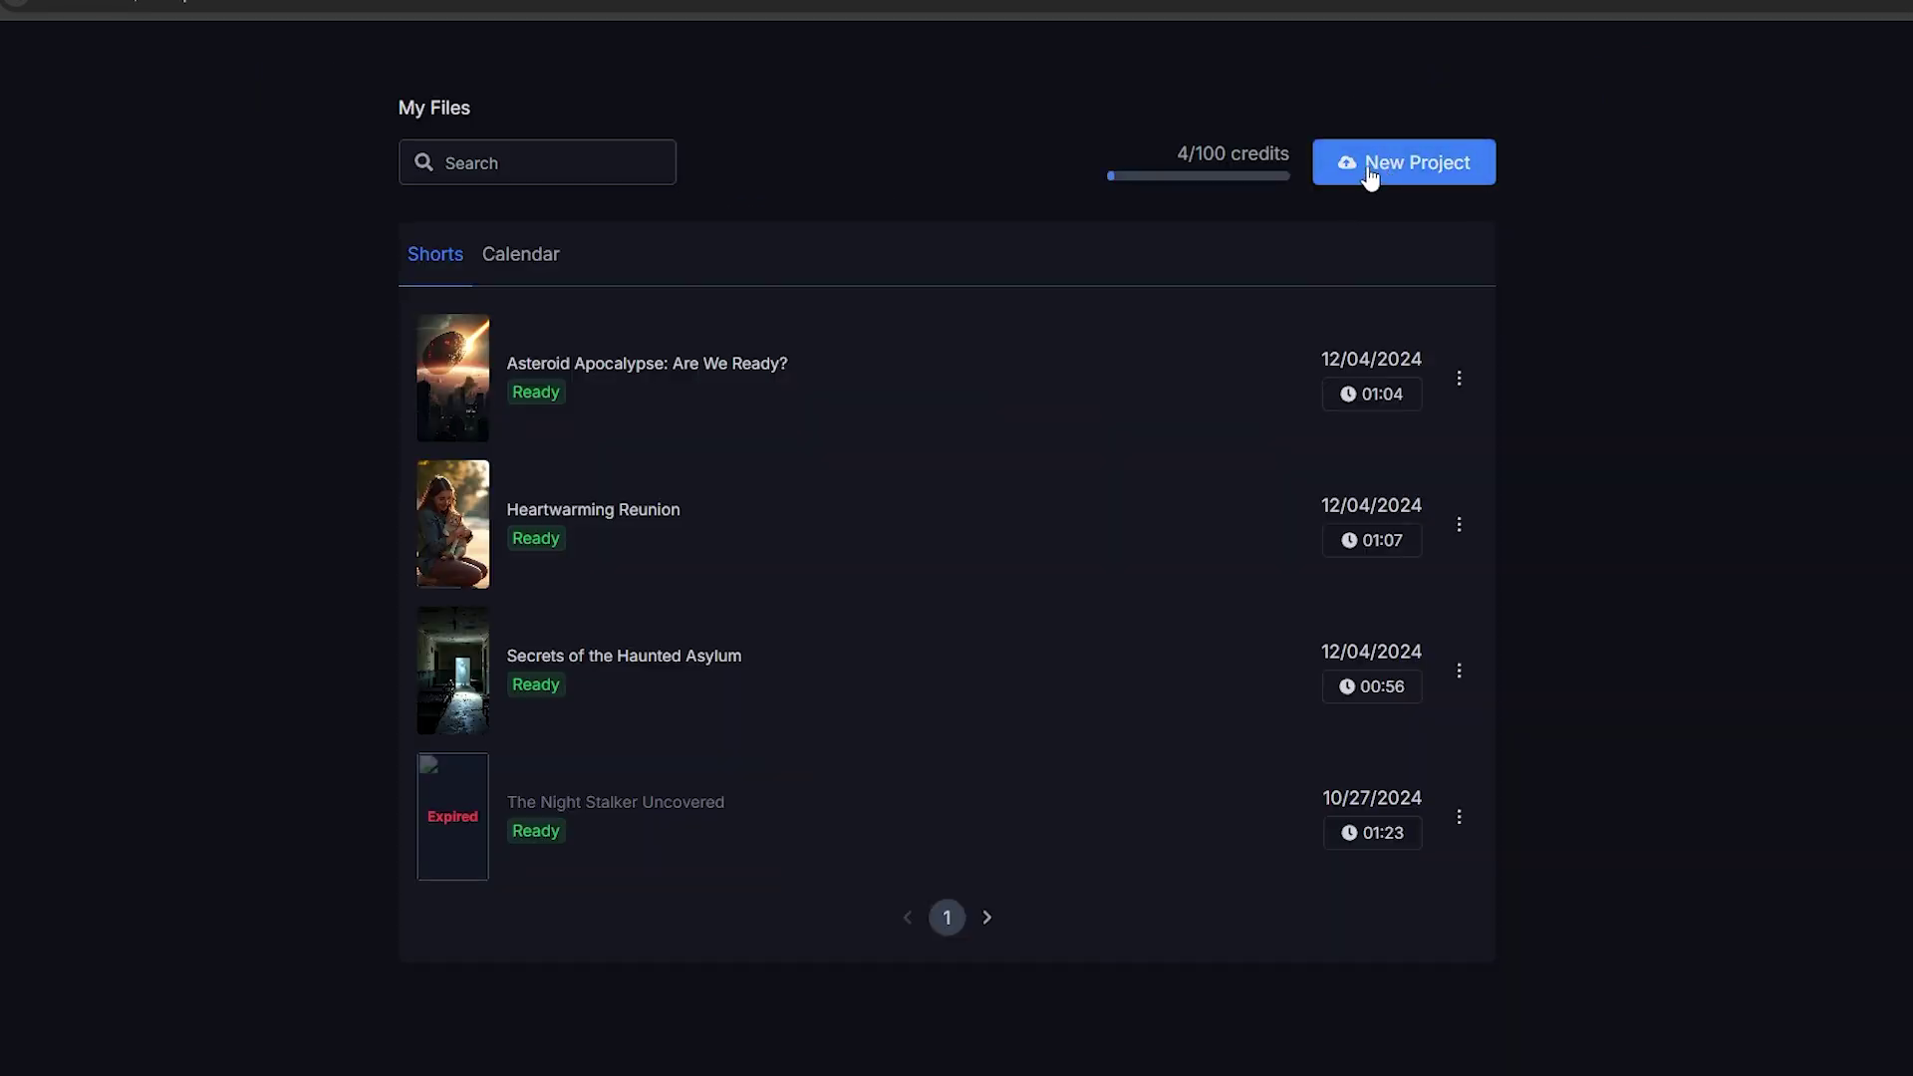
# Step: Start a new project with the copied water 'Did you know' script in 9:16 format
pyautogui.click(1370, 170)
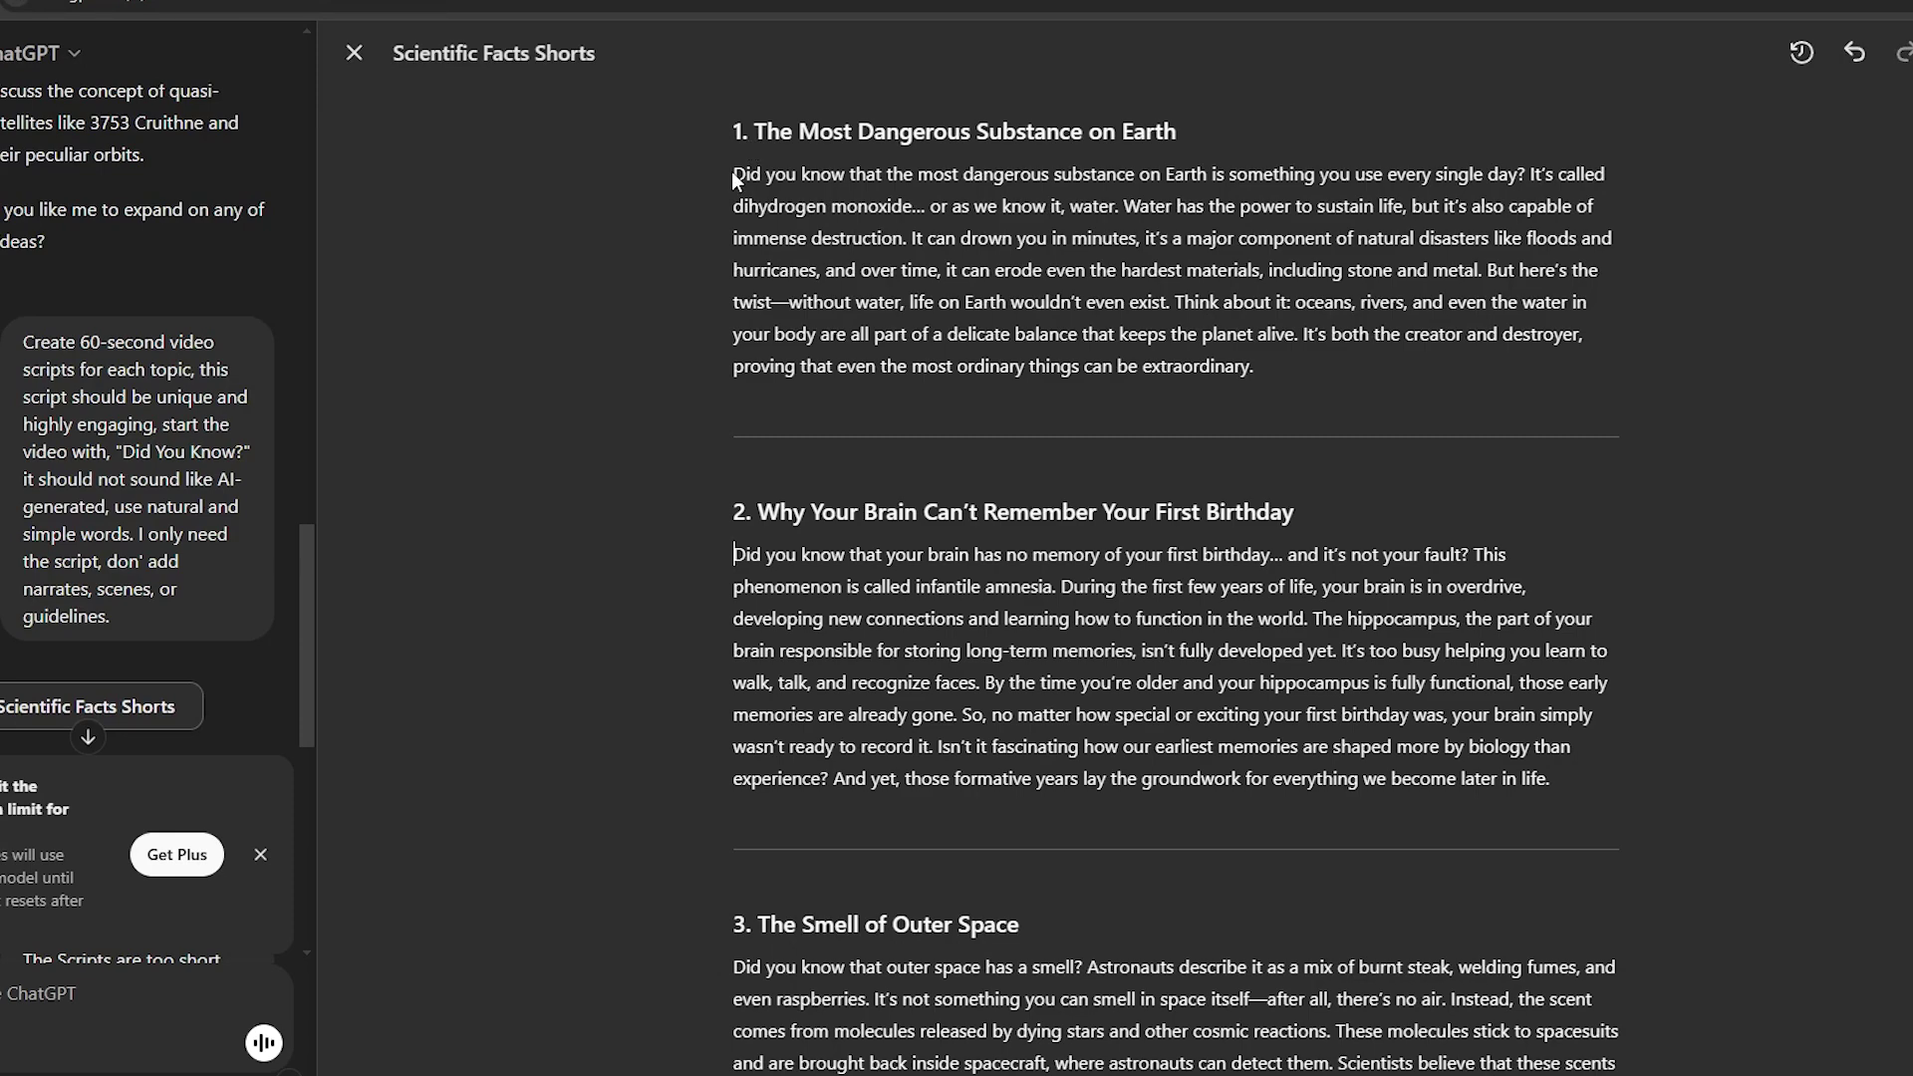
pyautogui.moveTo(735, 173); pyautogui.dragTo(1134, 296)
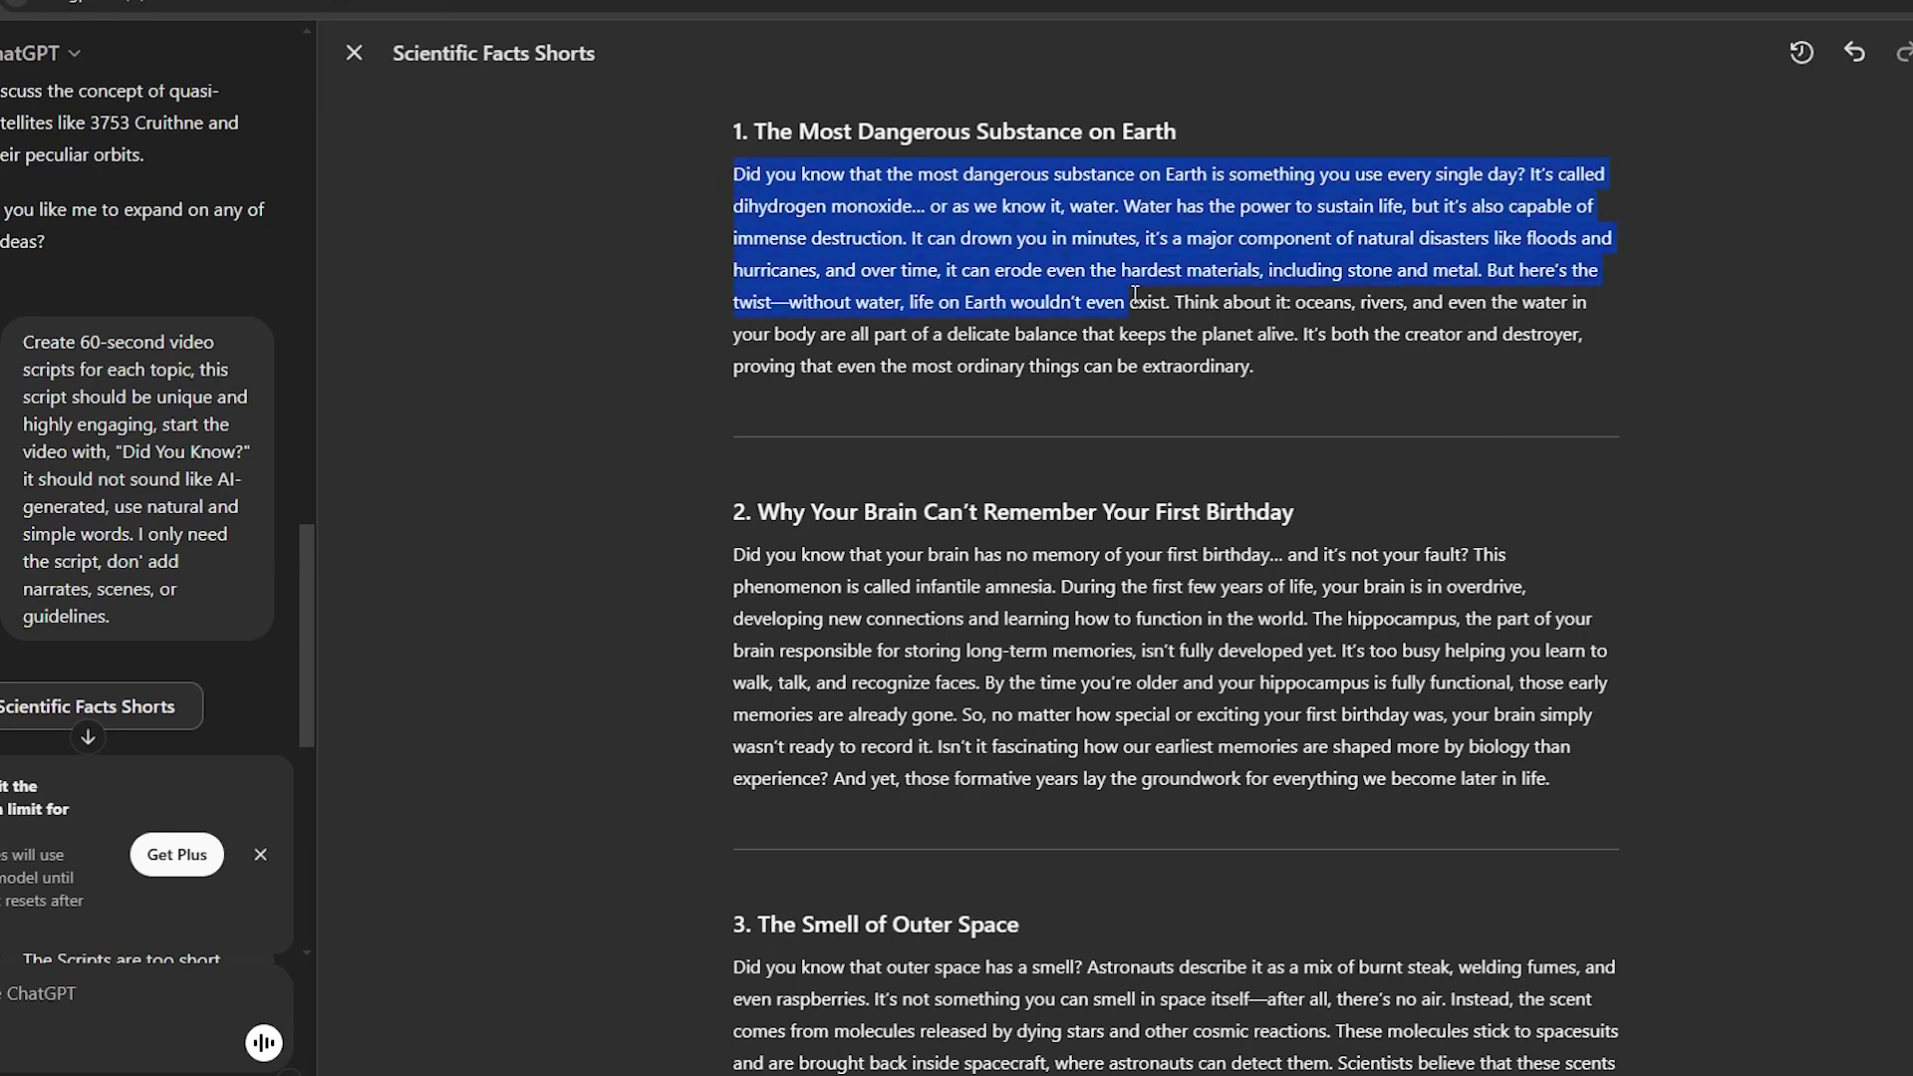
pyautogui.rightClick(1246, 332)
pyautogui.click(1355, 436)
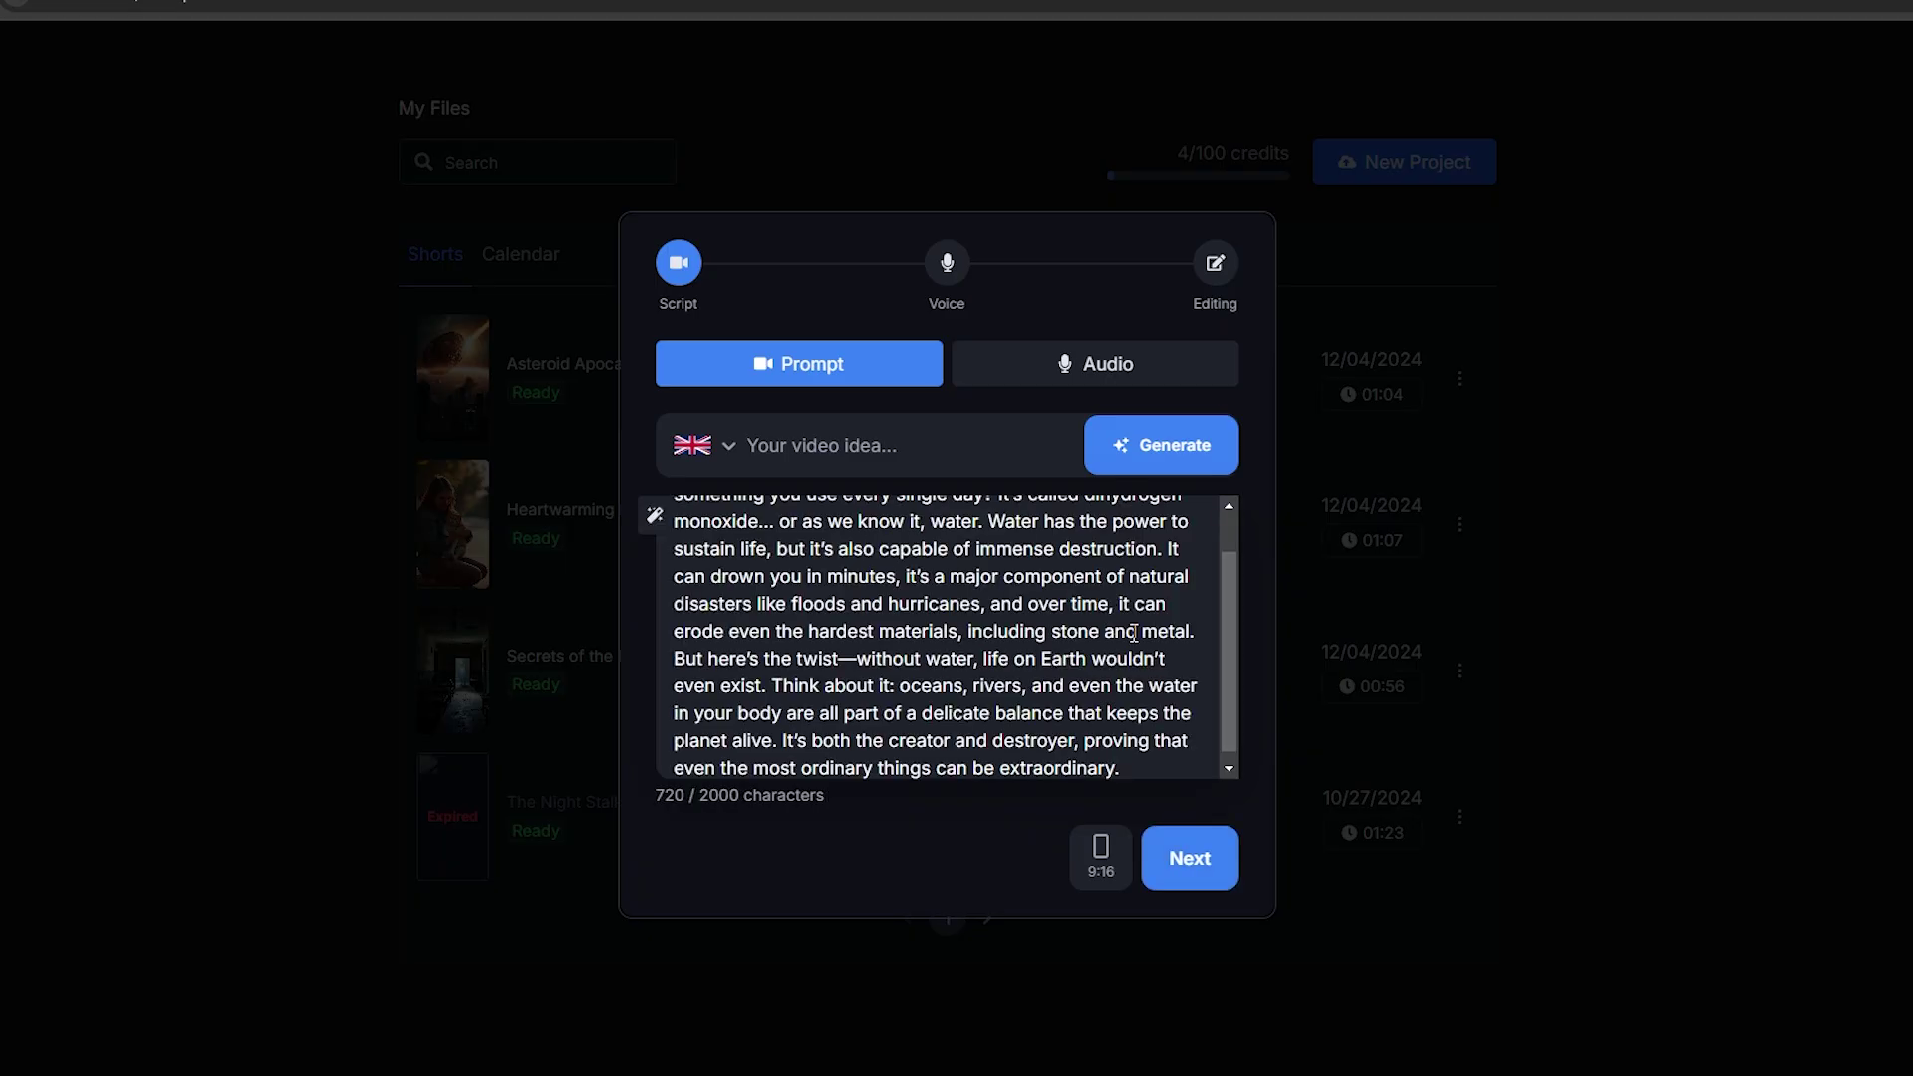
pyautogui.scroll(2, 1228, 659)
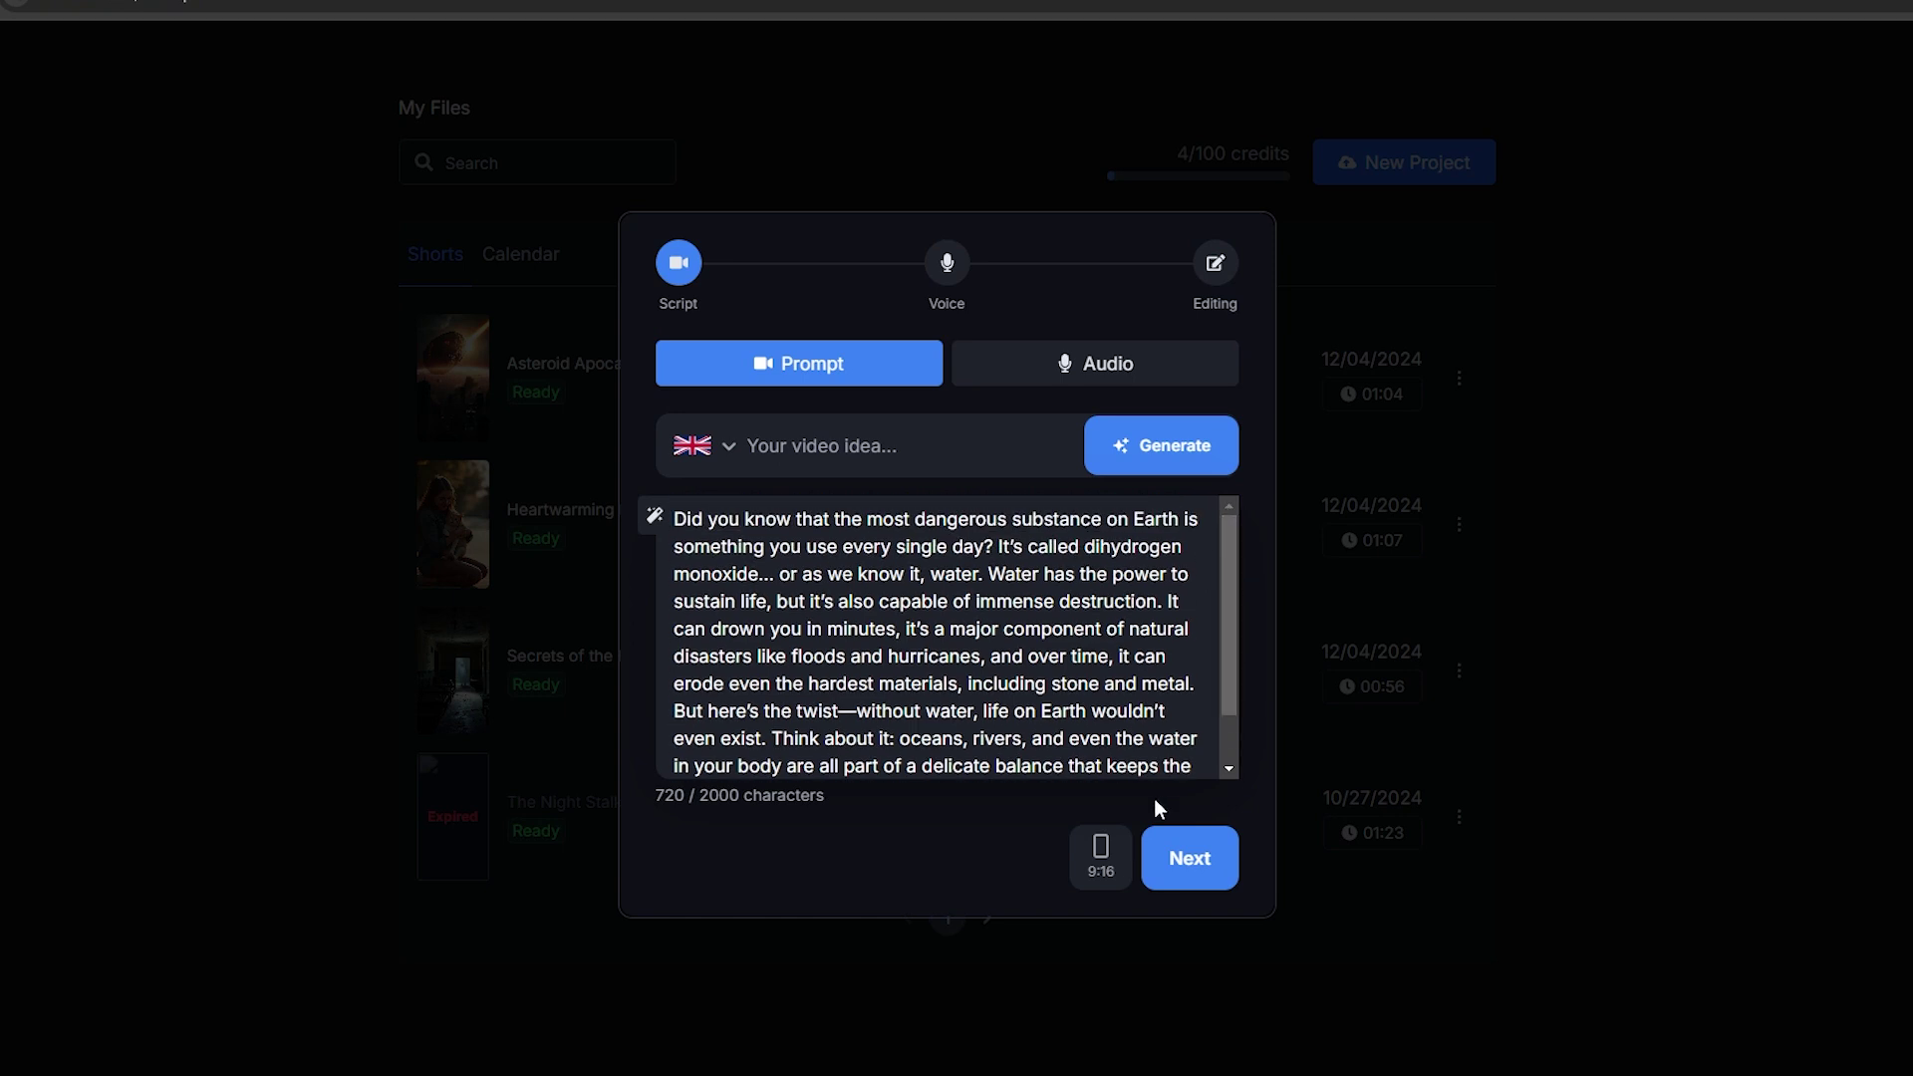
pyautogui.click(1101, 857)
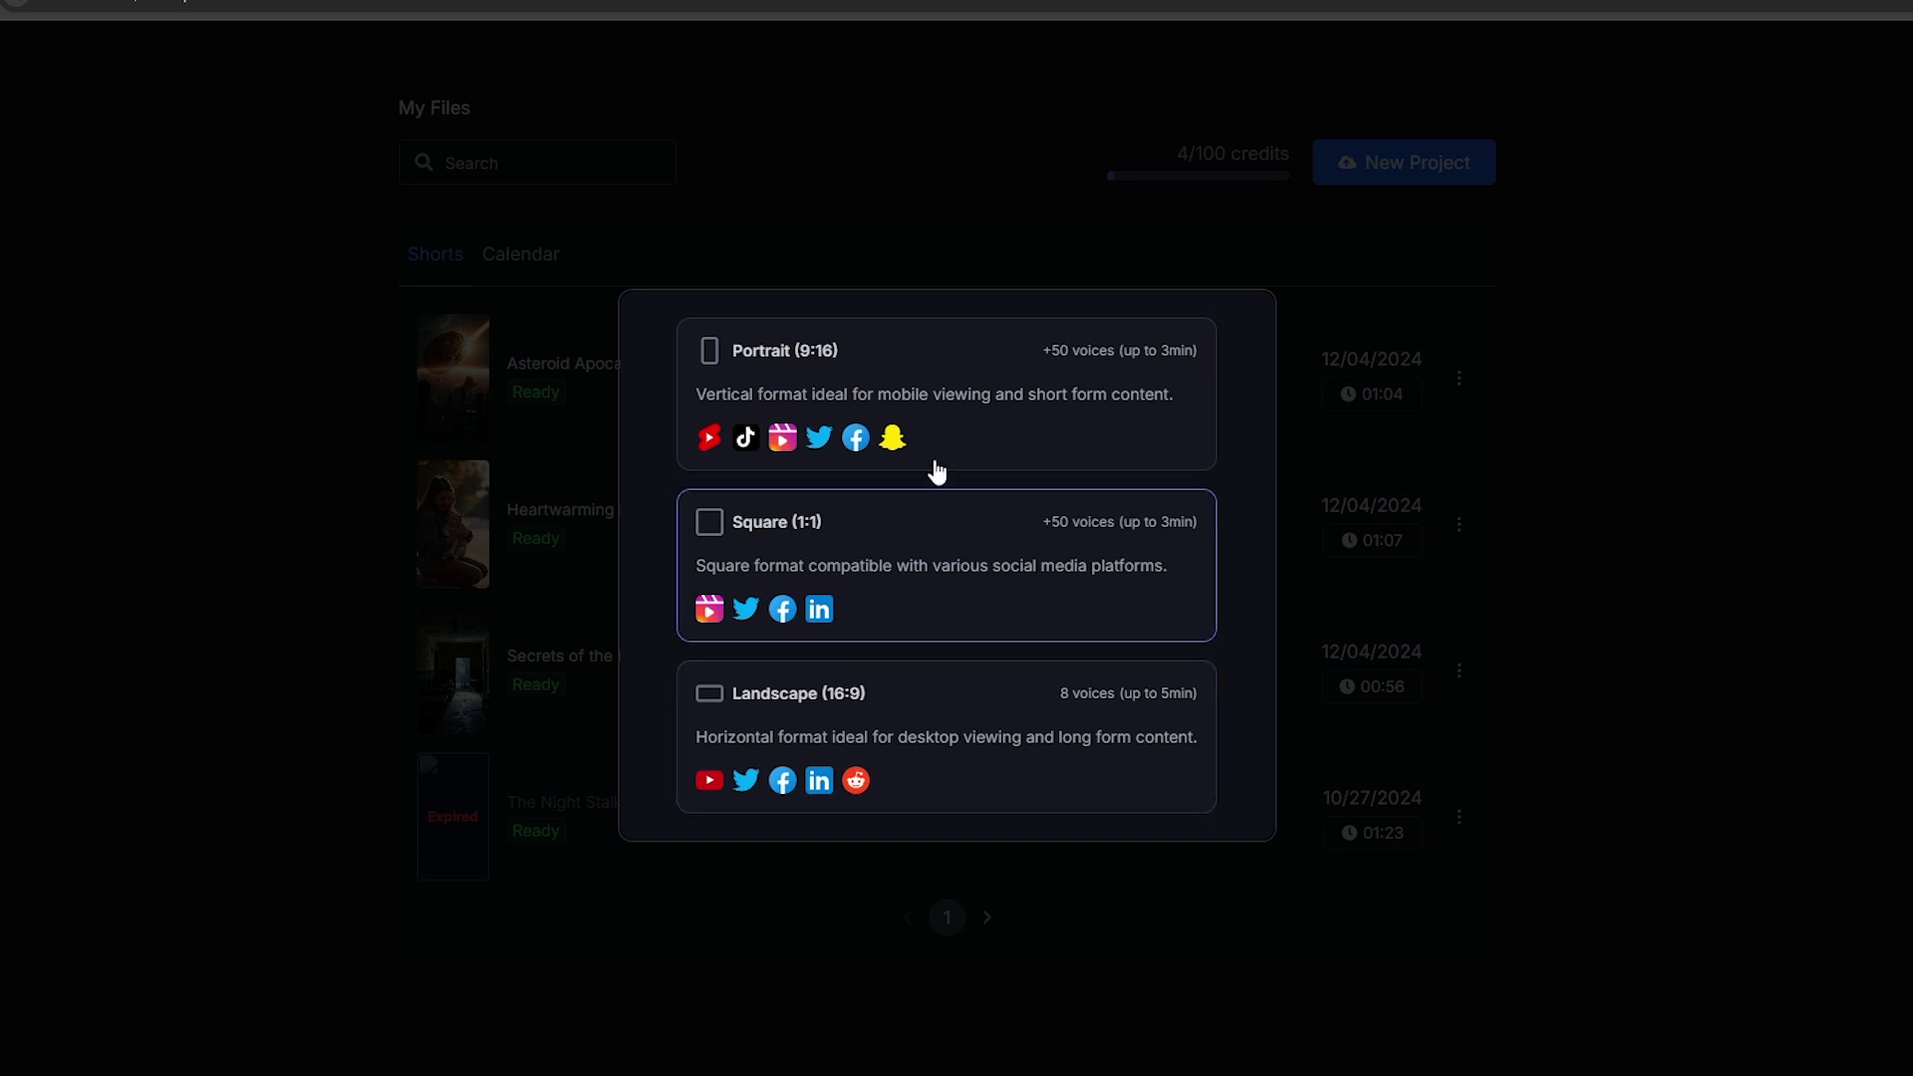
pyautogui.click(890, 377)
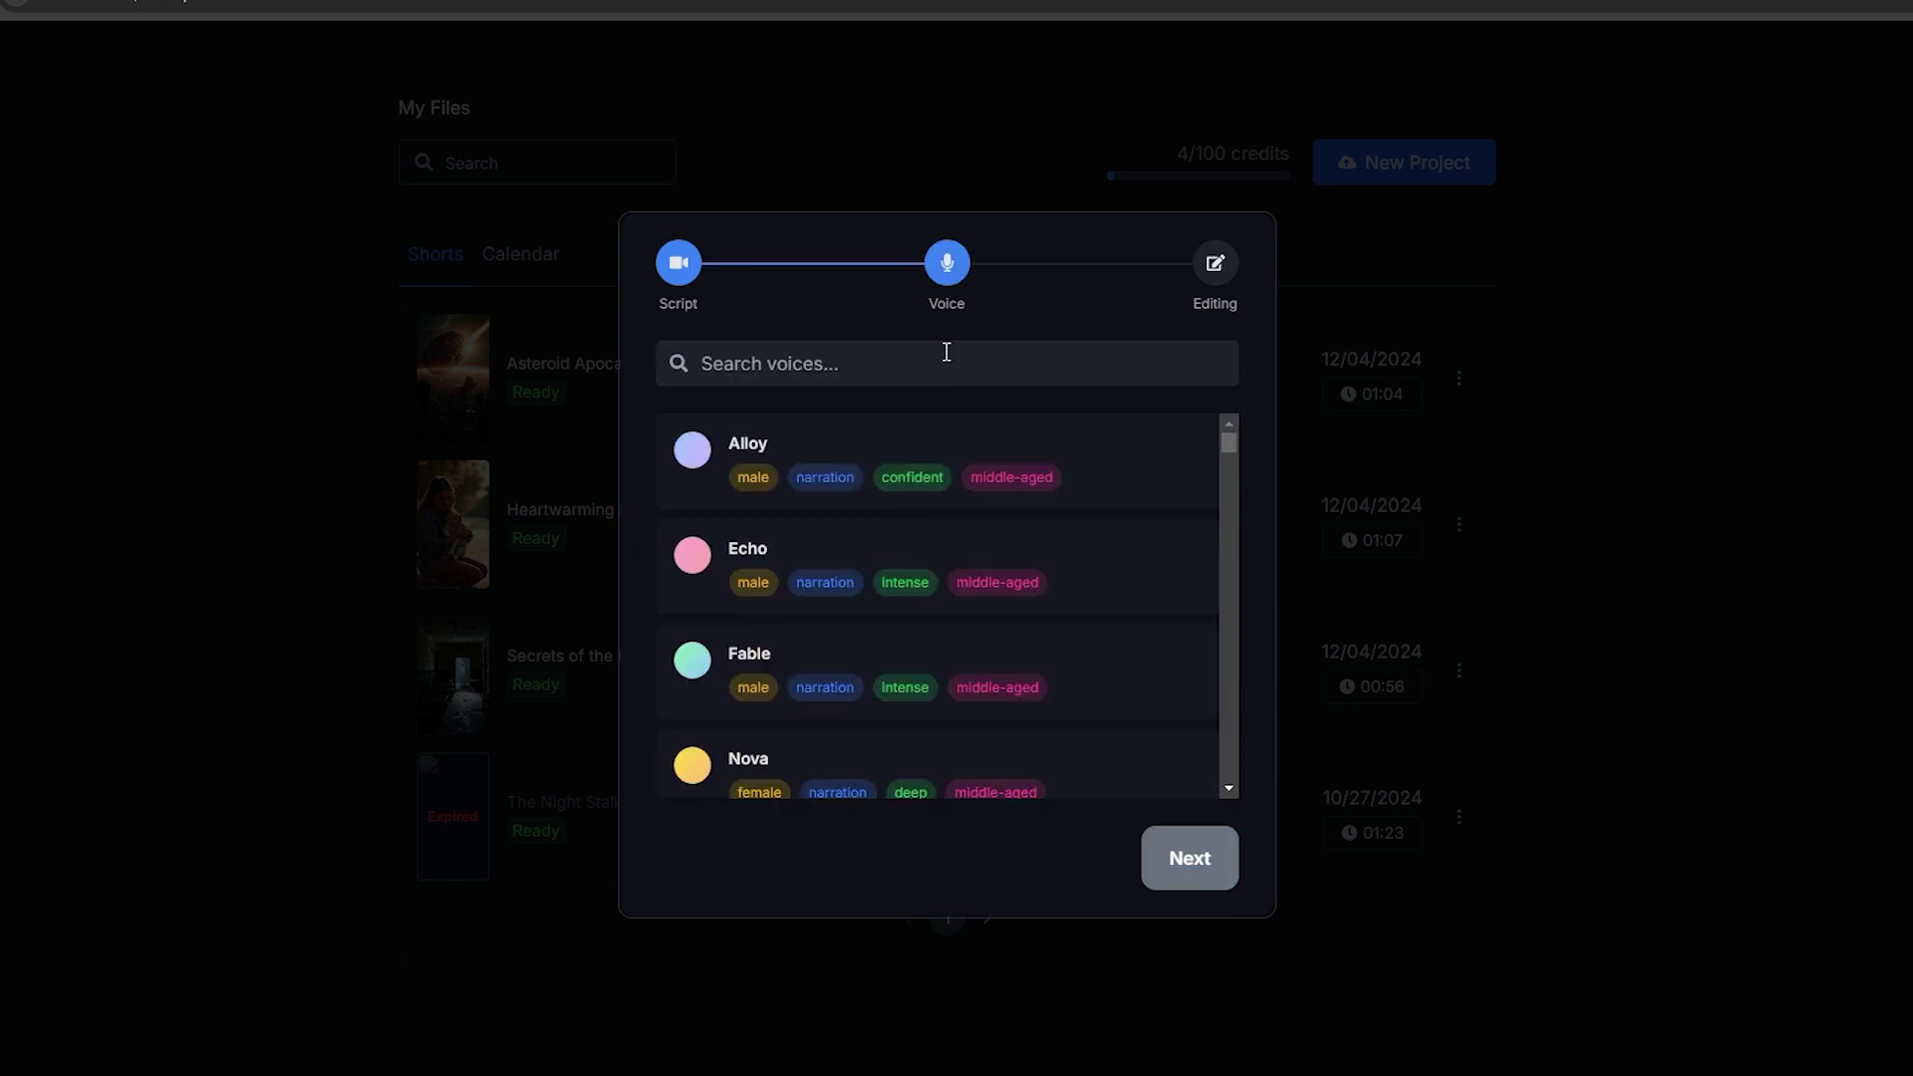
# Step: Scroll the narrator voice list and preview the Knightley voice
pyautogui.moveTo(1229, 442); pyautogui.dragTo(1226, 660)
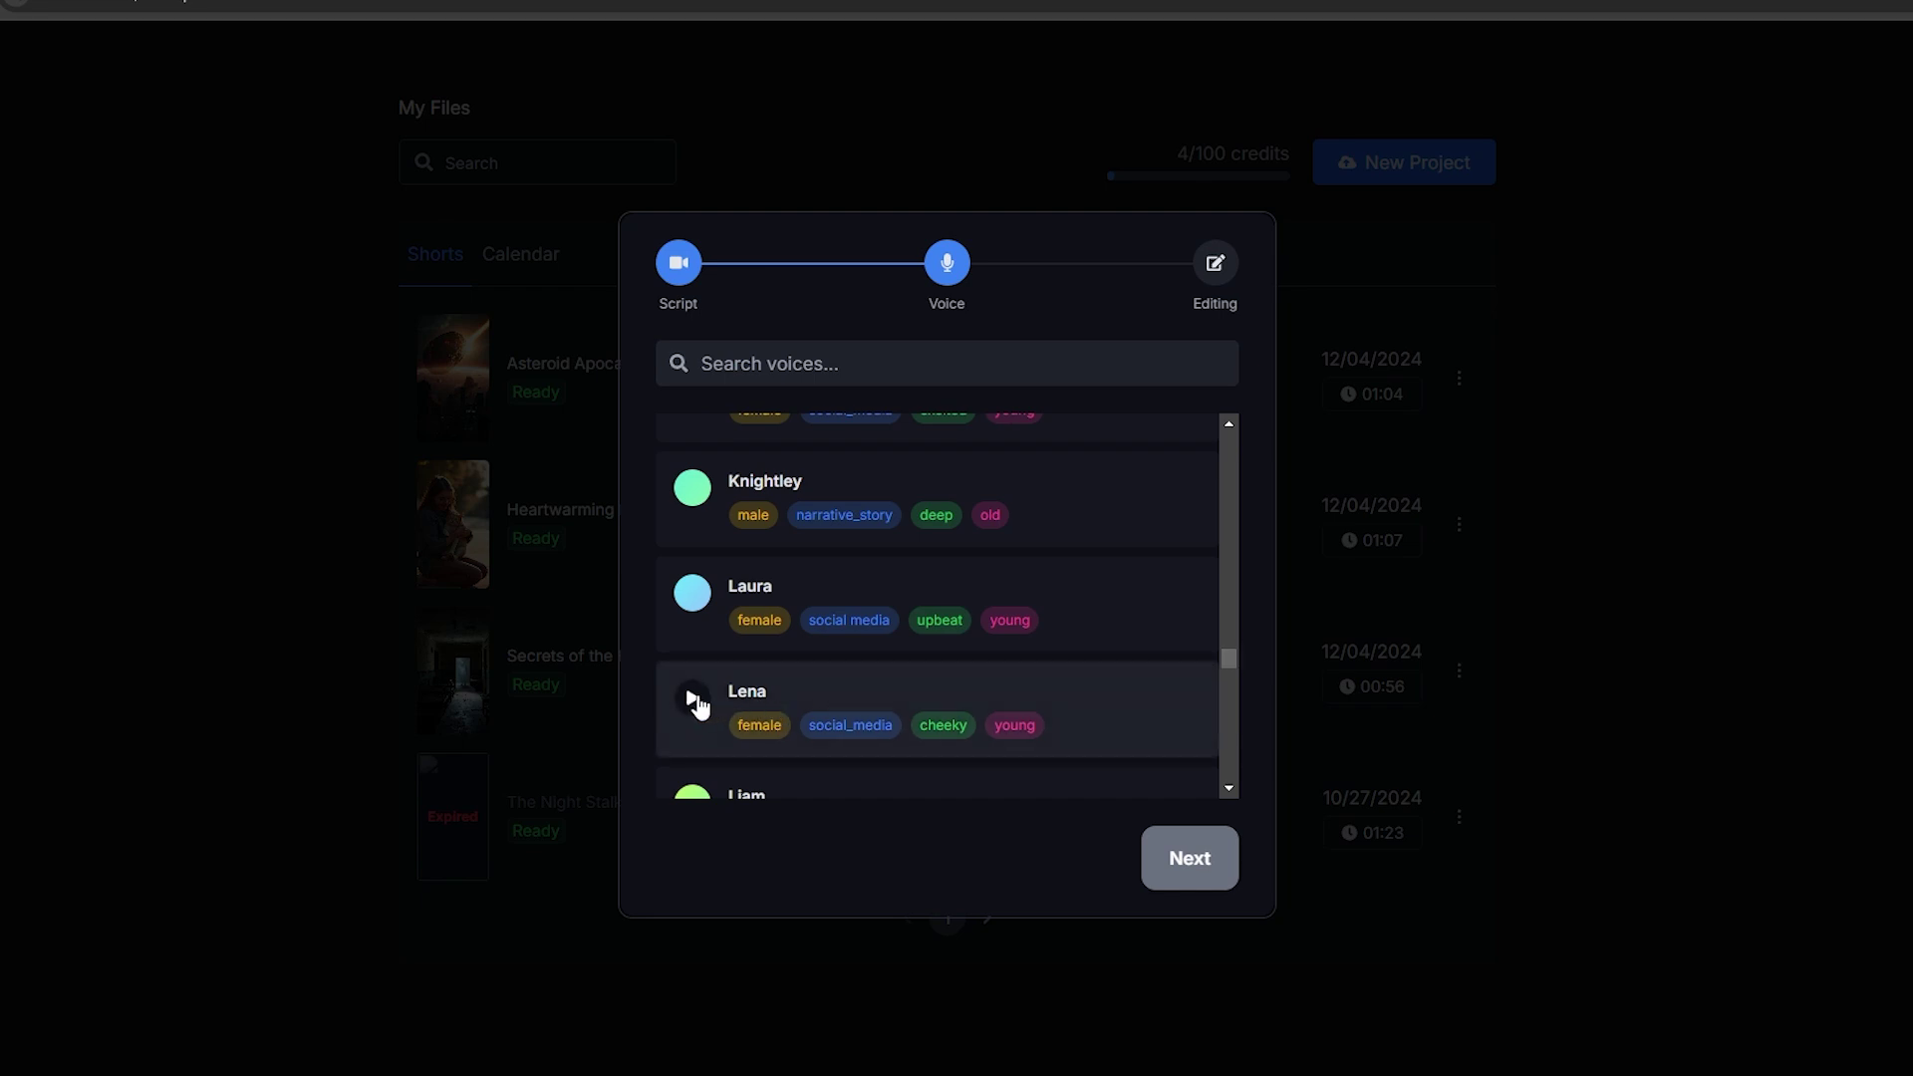
pyautogui.click(691, 488)
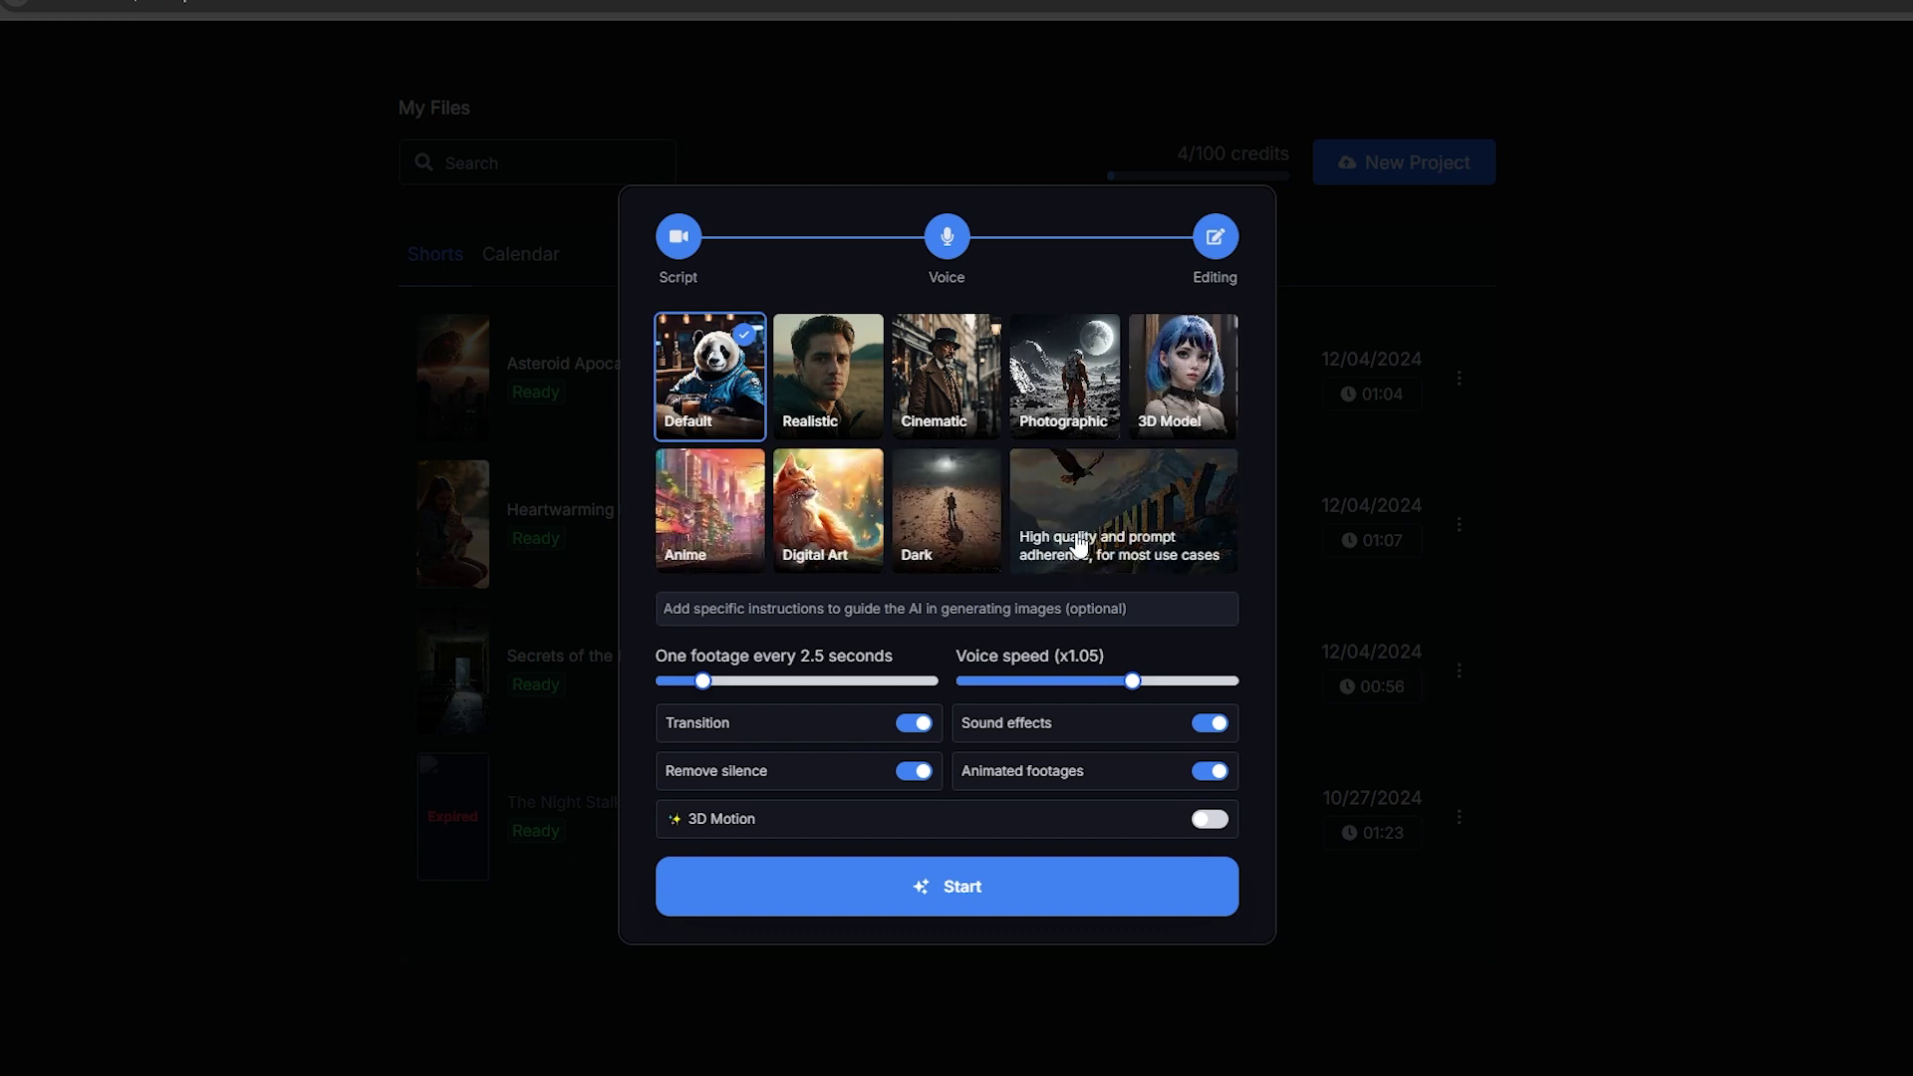
# Step: Choose Infinity style, a new footage every 2 seconds, 3D Motion on, and start generation
pyautogui.click(1049, 610)
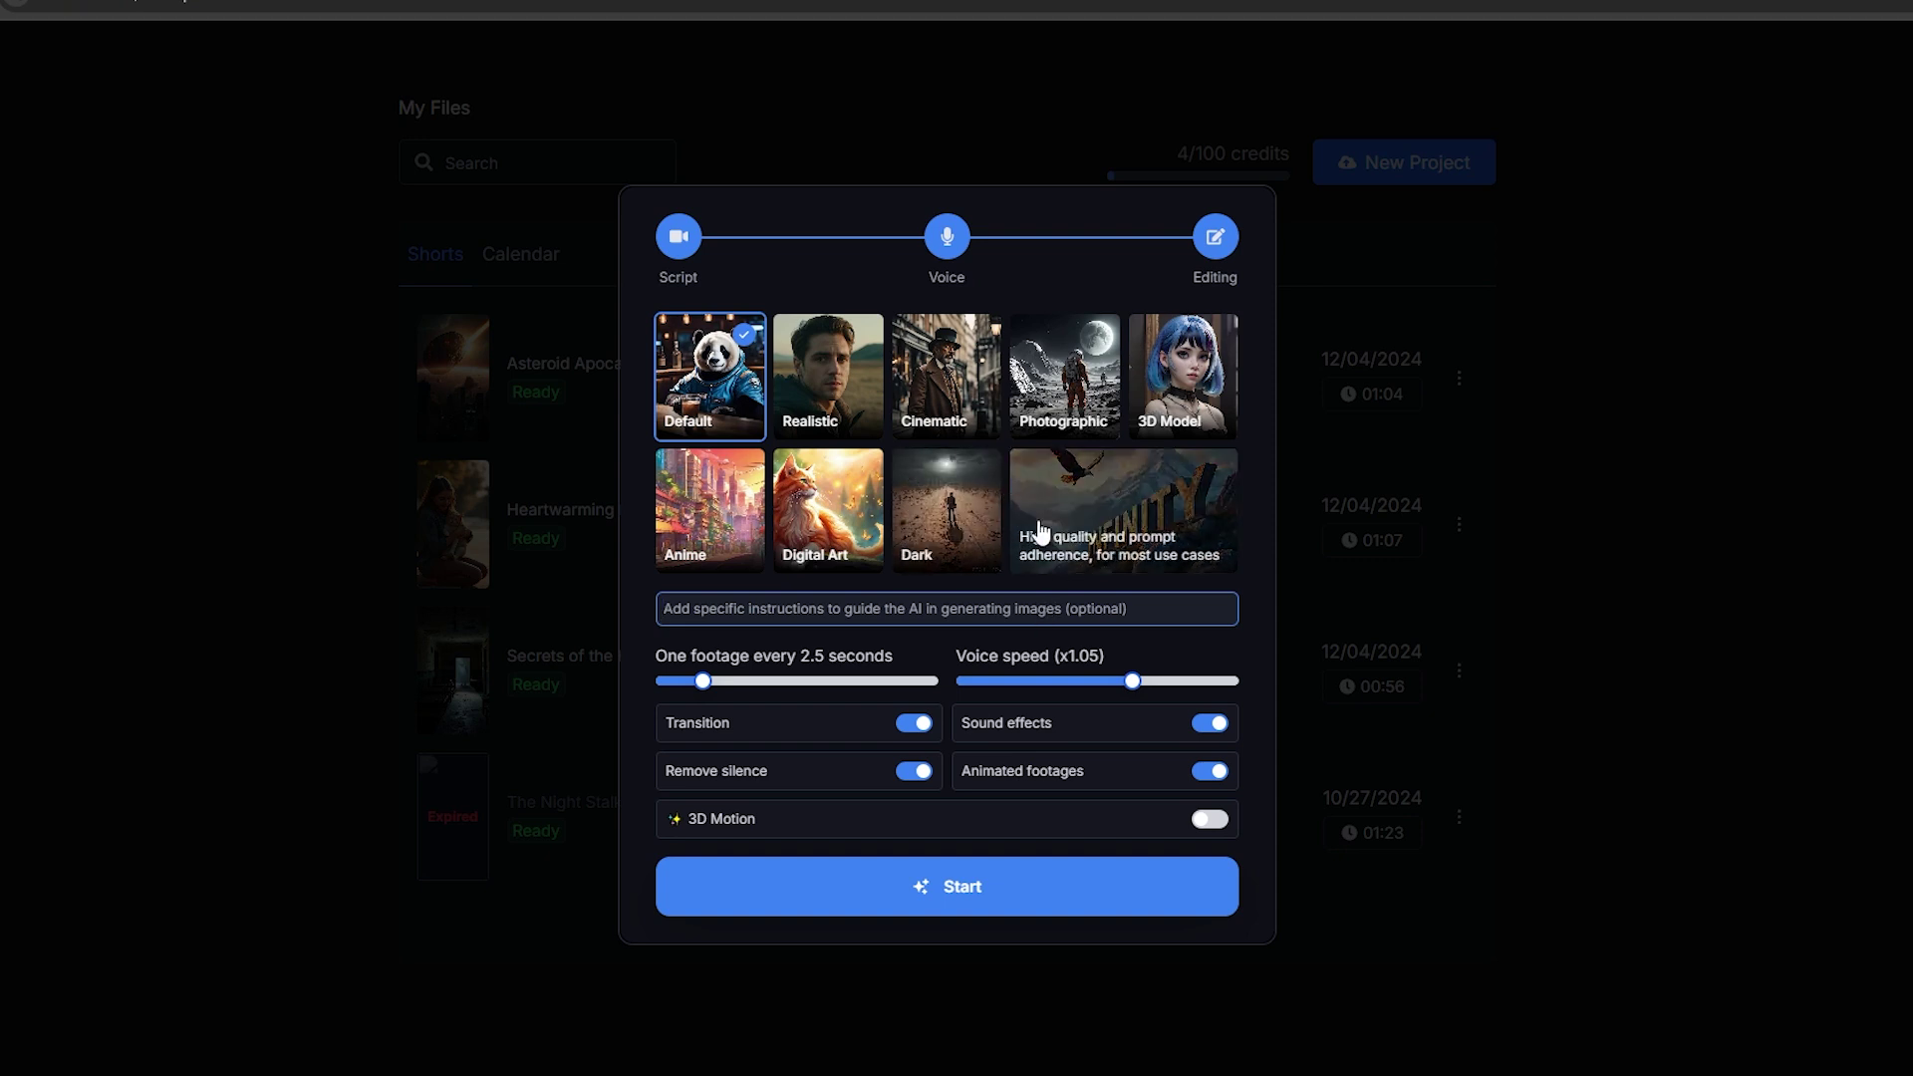
pyautogui.click(1104, 535)
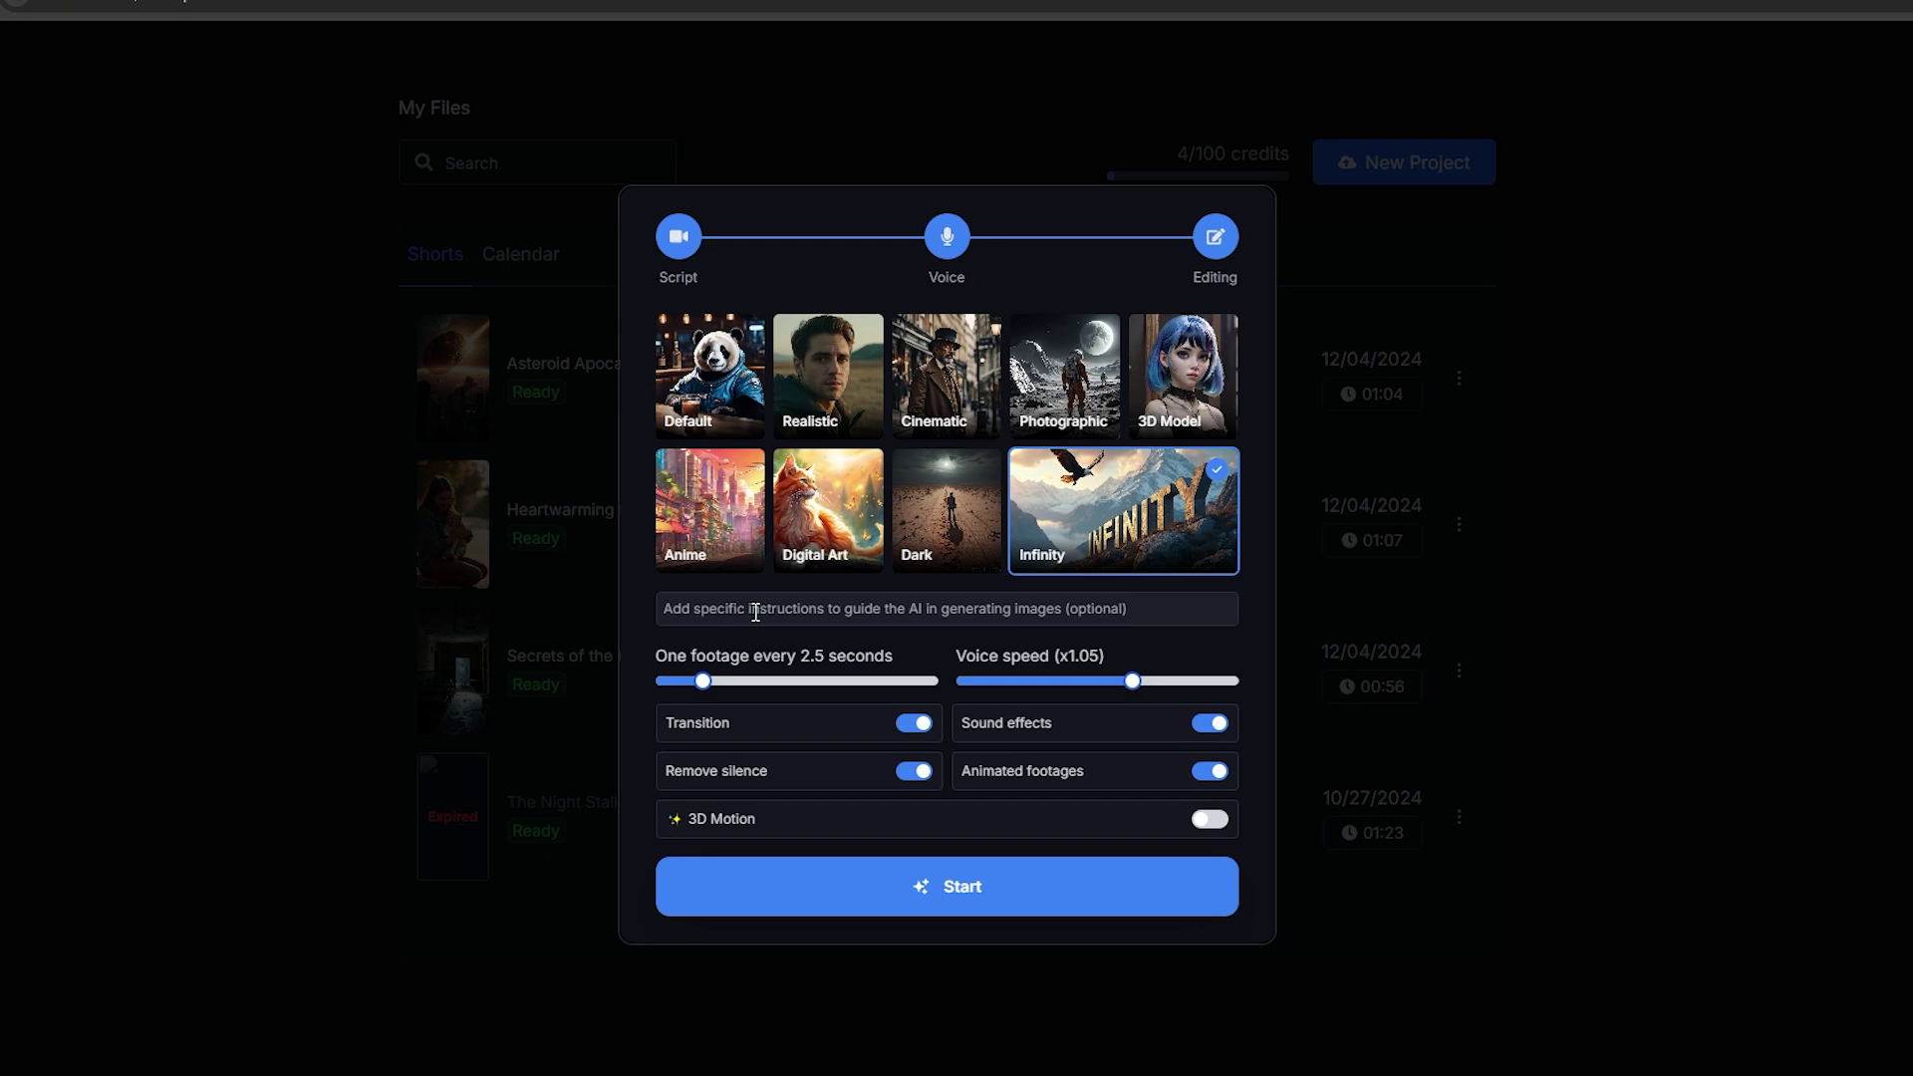
pyautogui.click(679, 685)
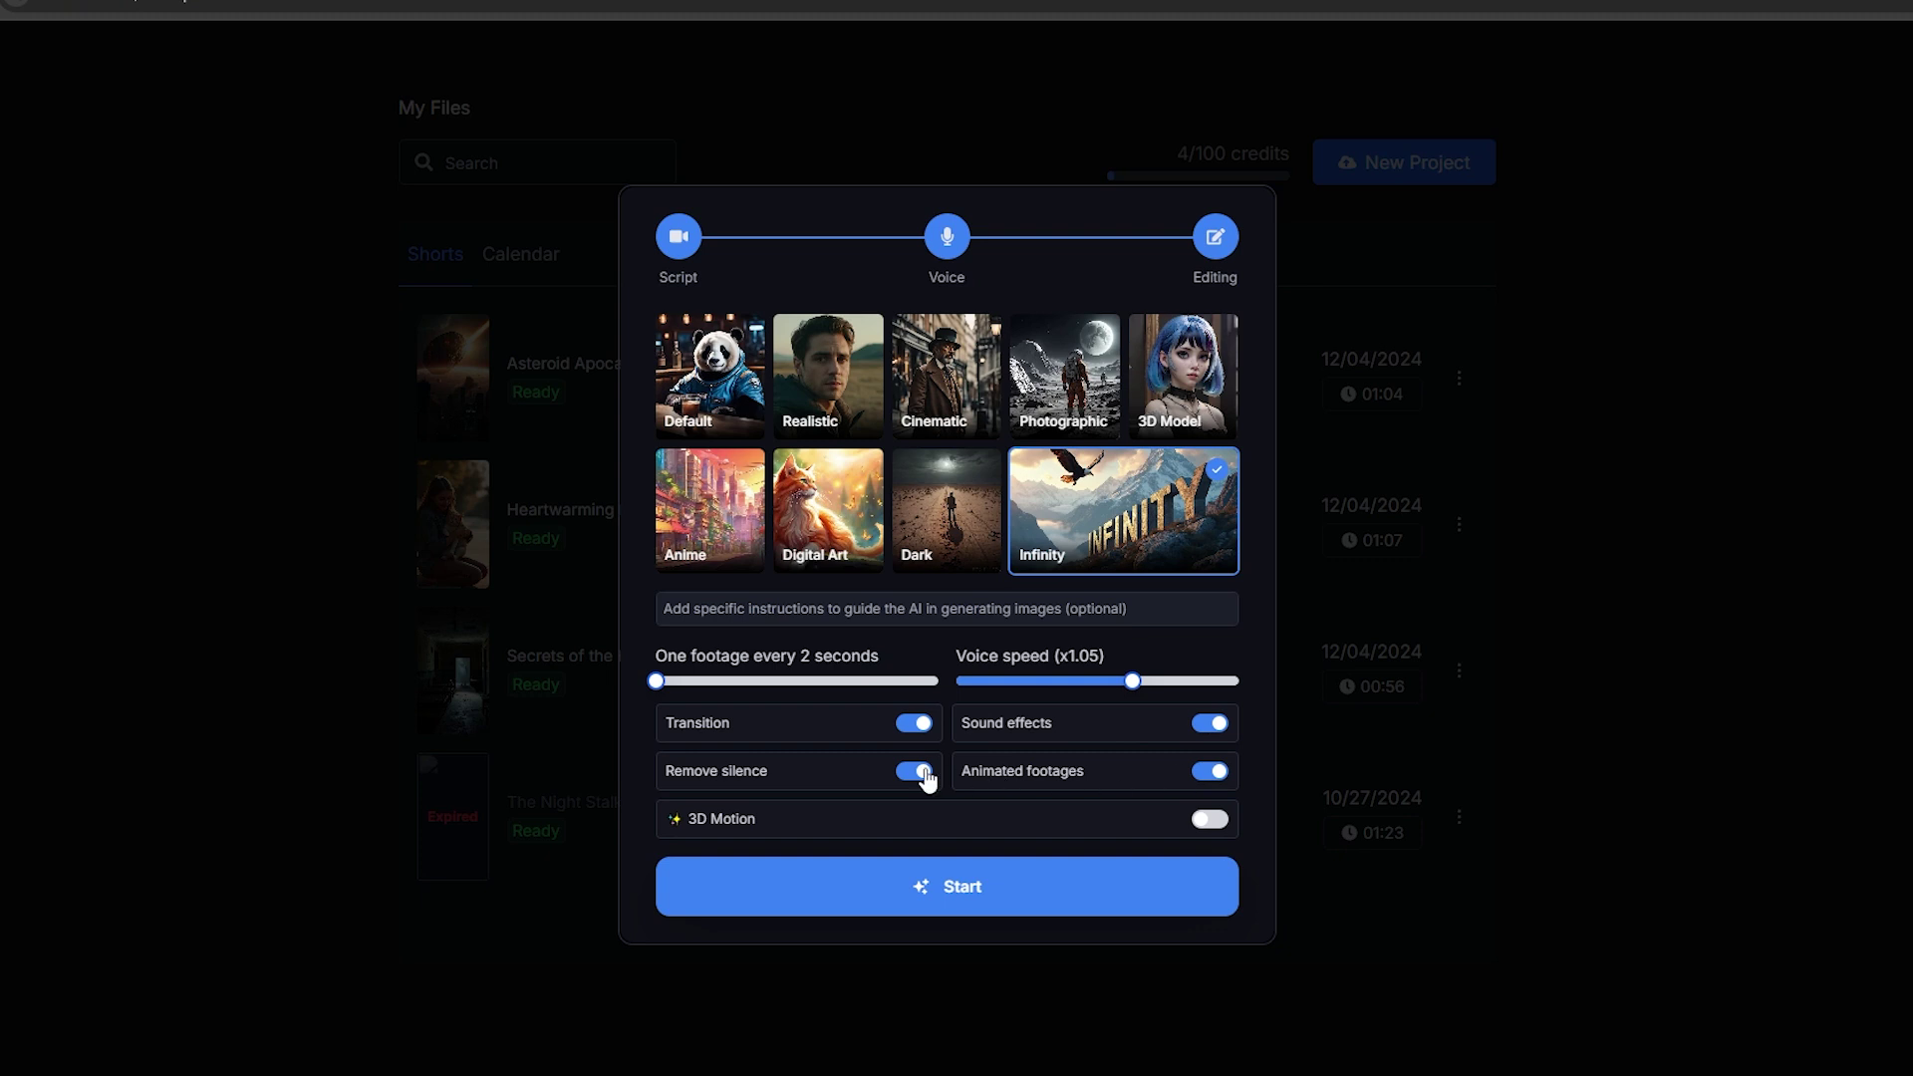
pyautogui.click(1209, 821)
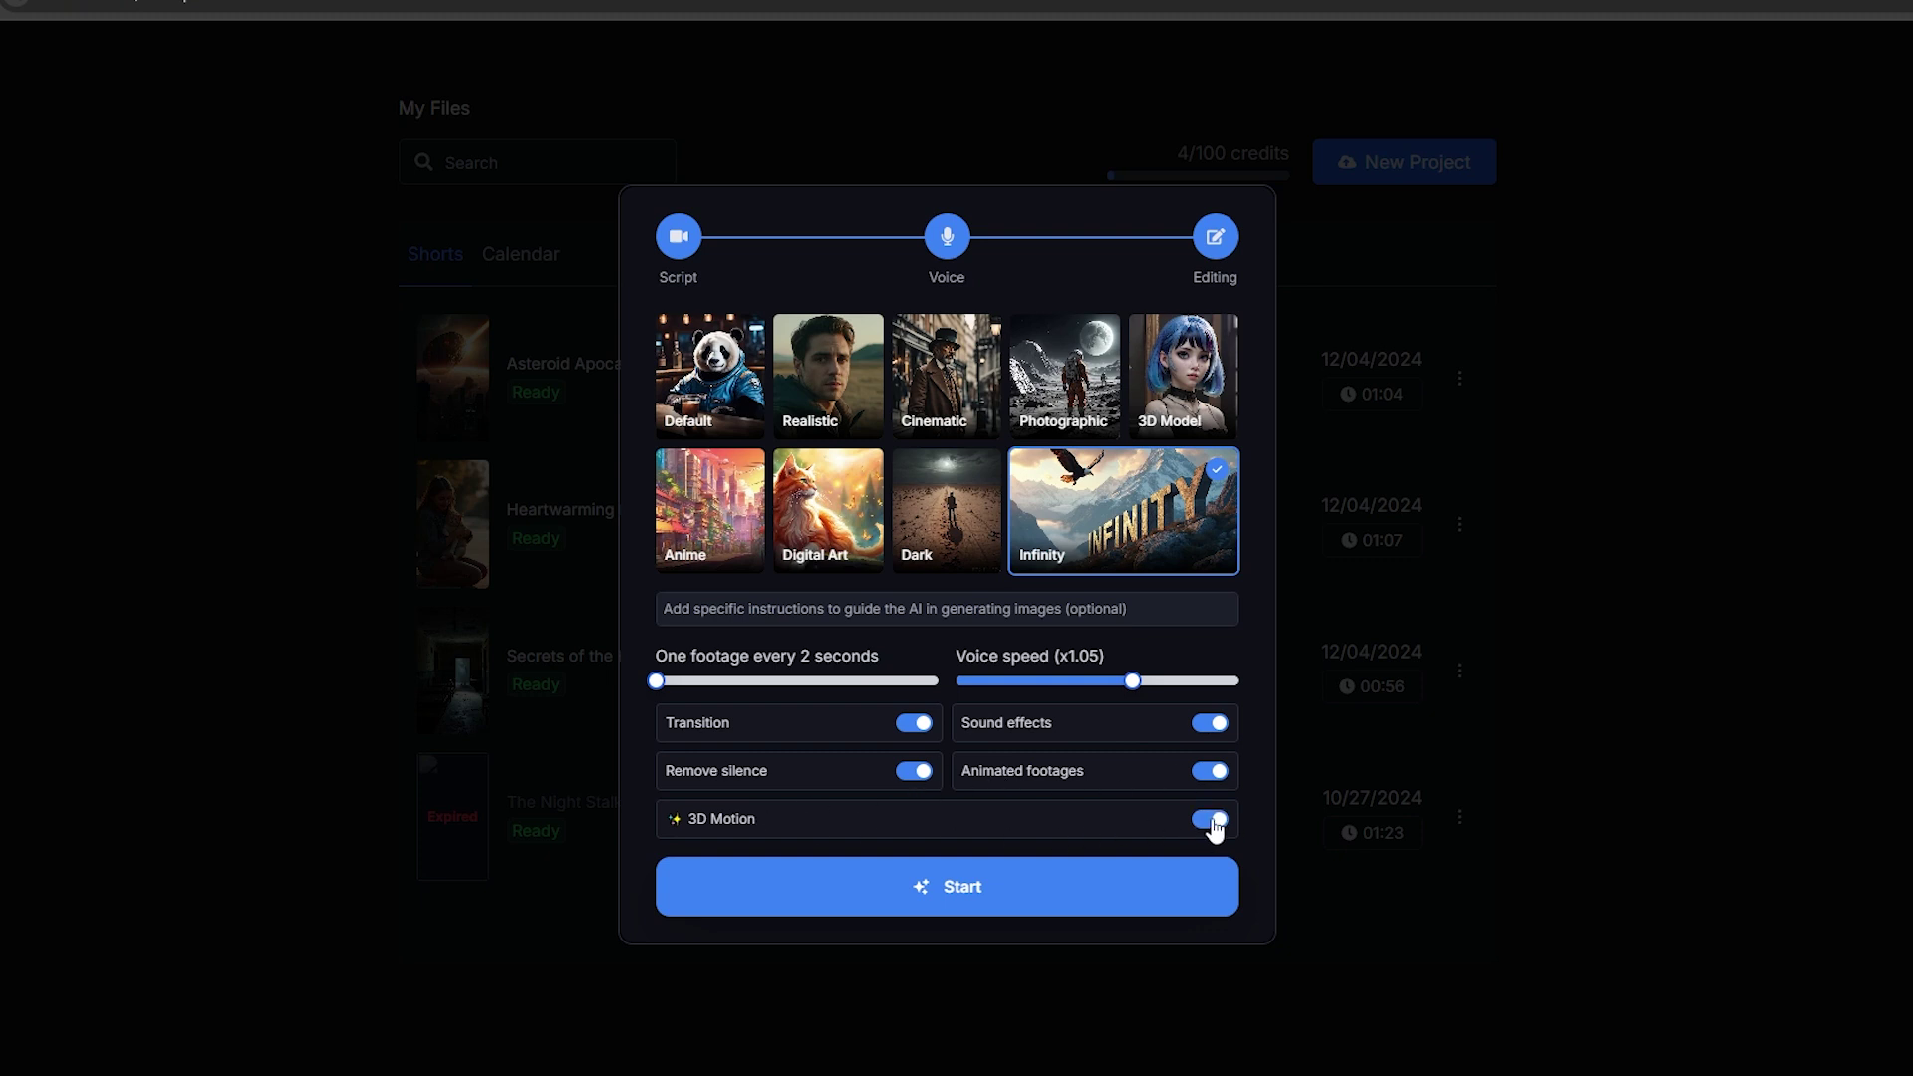
pyautogui.click(1038, 898)
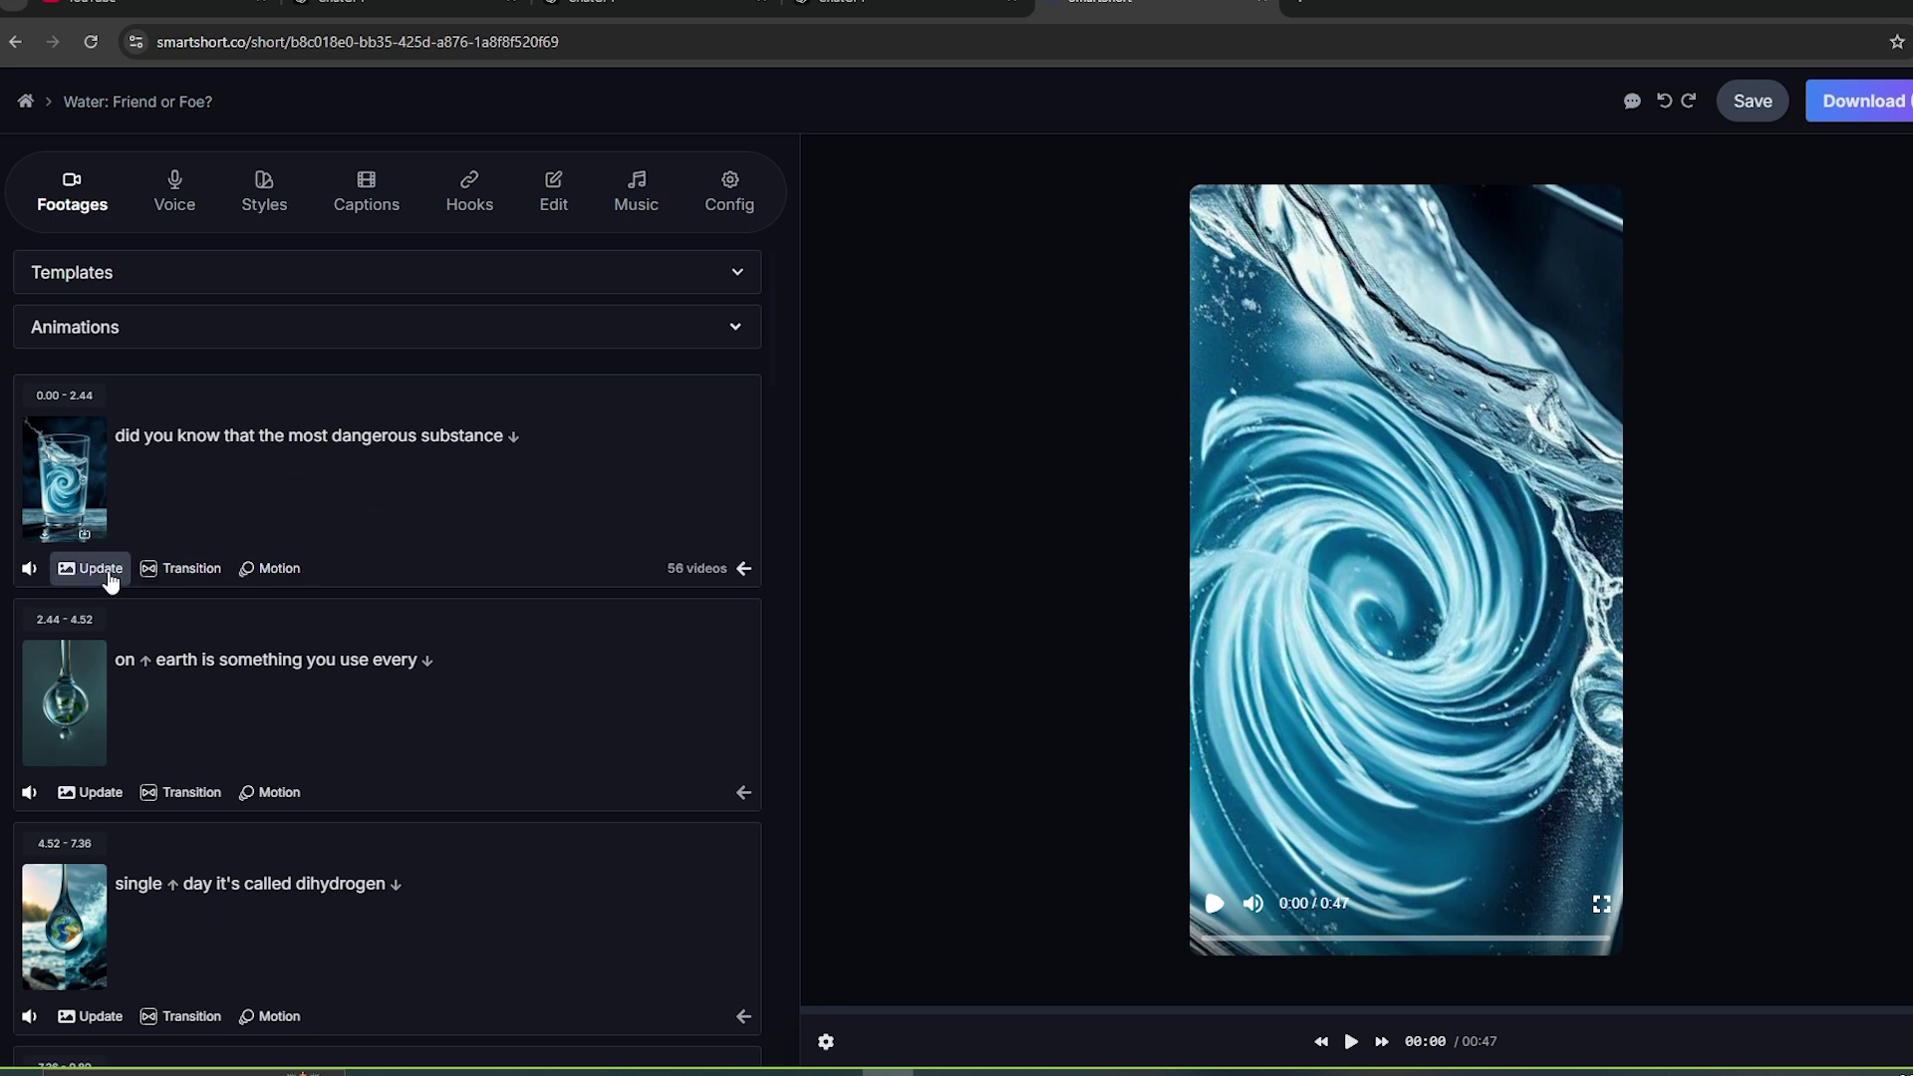
# Step: Scroll the footage clips of the generated 'Water: Friend or Foe?' short in the editor
pyautogui.scroll(-2, 127, 668)
# Step: Open replacement options for the 31.42–33.86 oceans clip and preview stock ocean footage
pyautogui.scroll(-12, 152, 629)
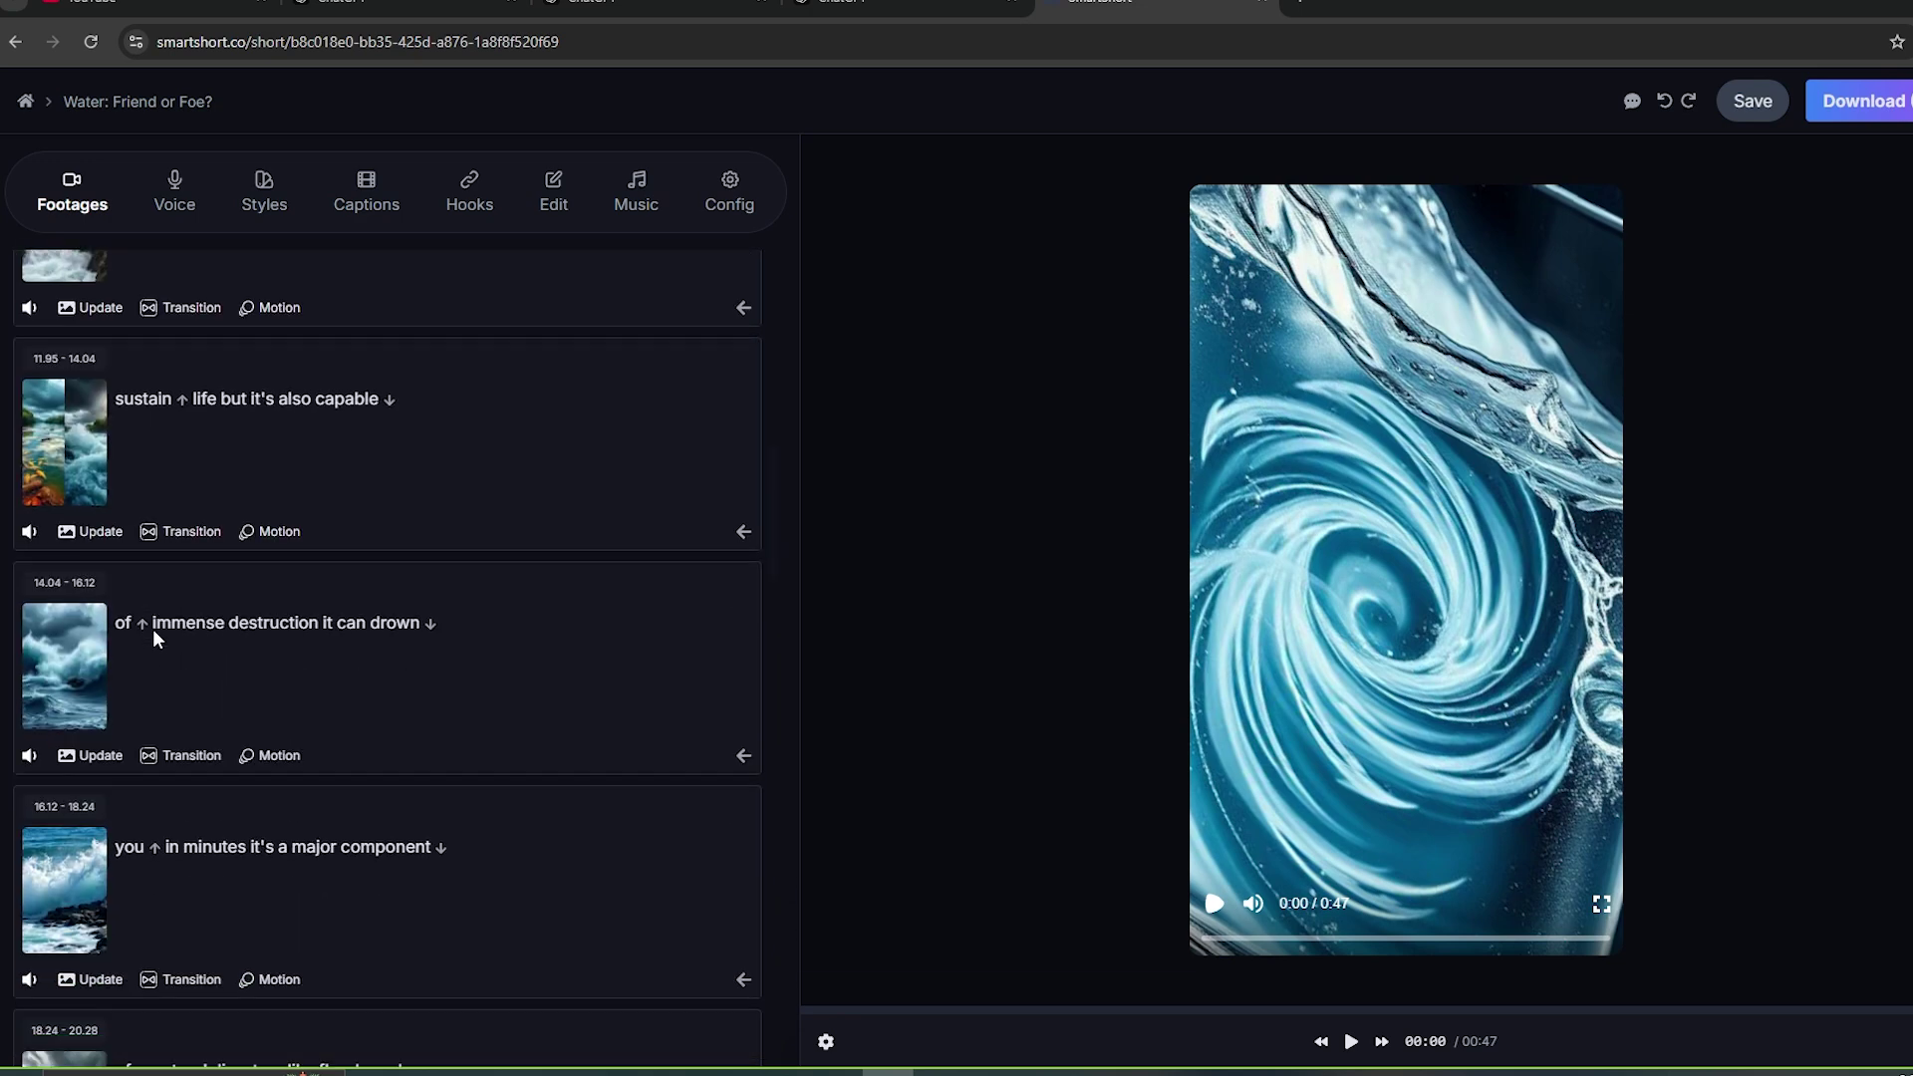
pyautogui.scroll(-15, 152, 630)
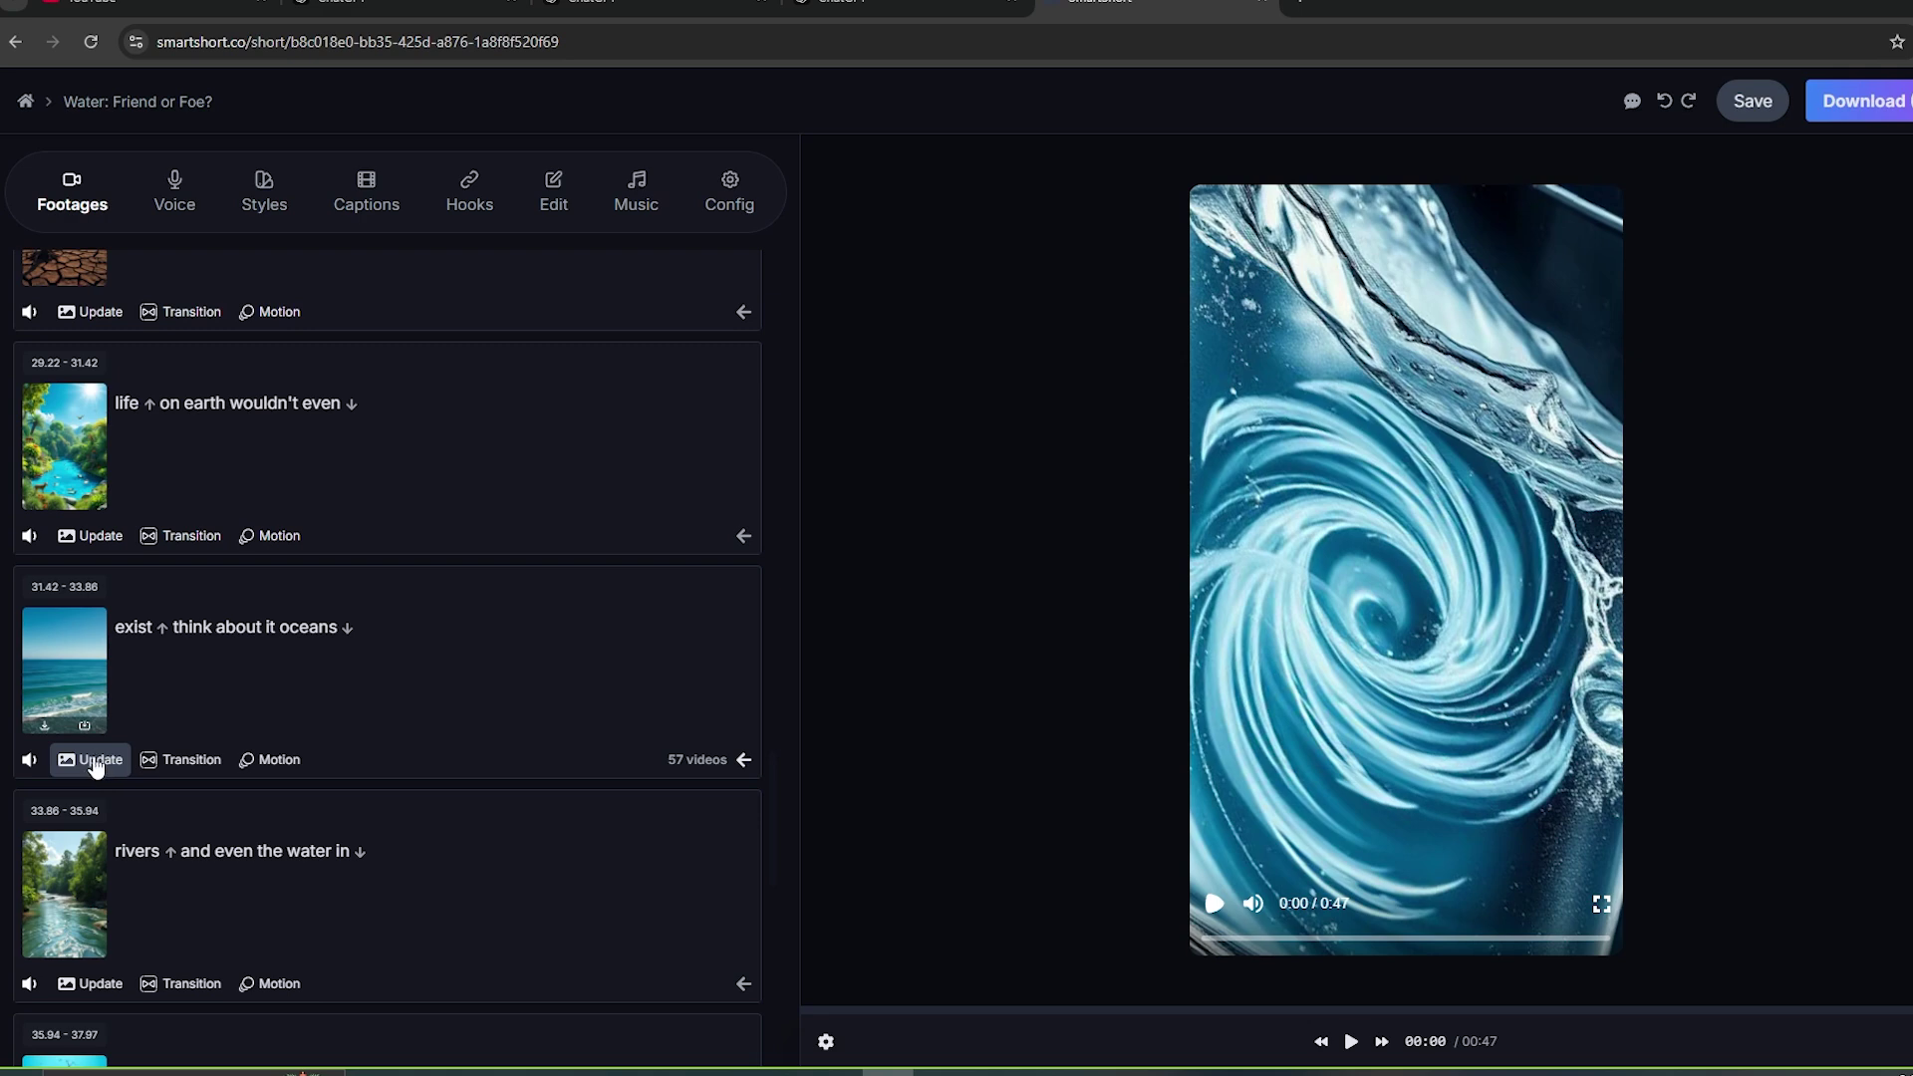
pyautogui.click(99, 764)
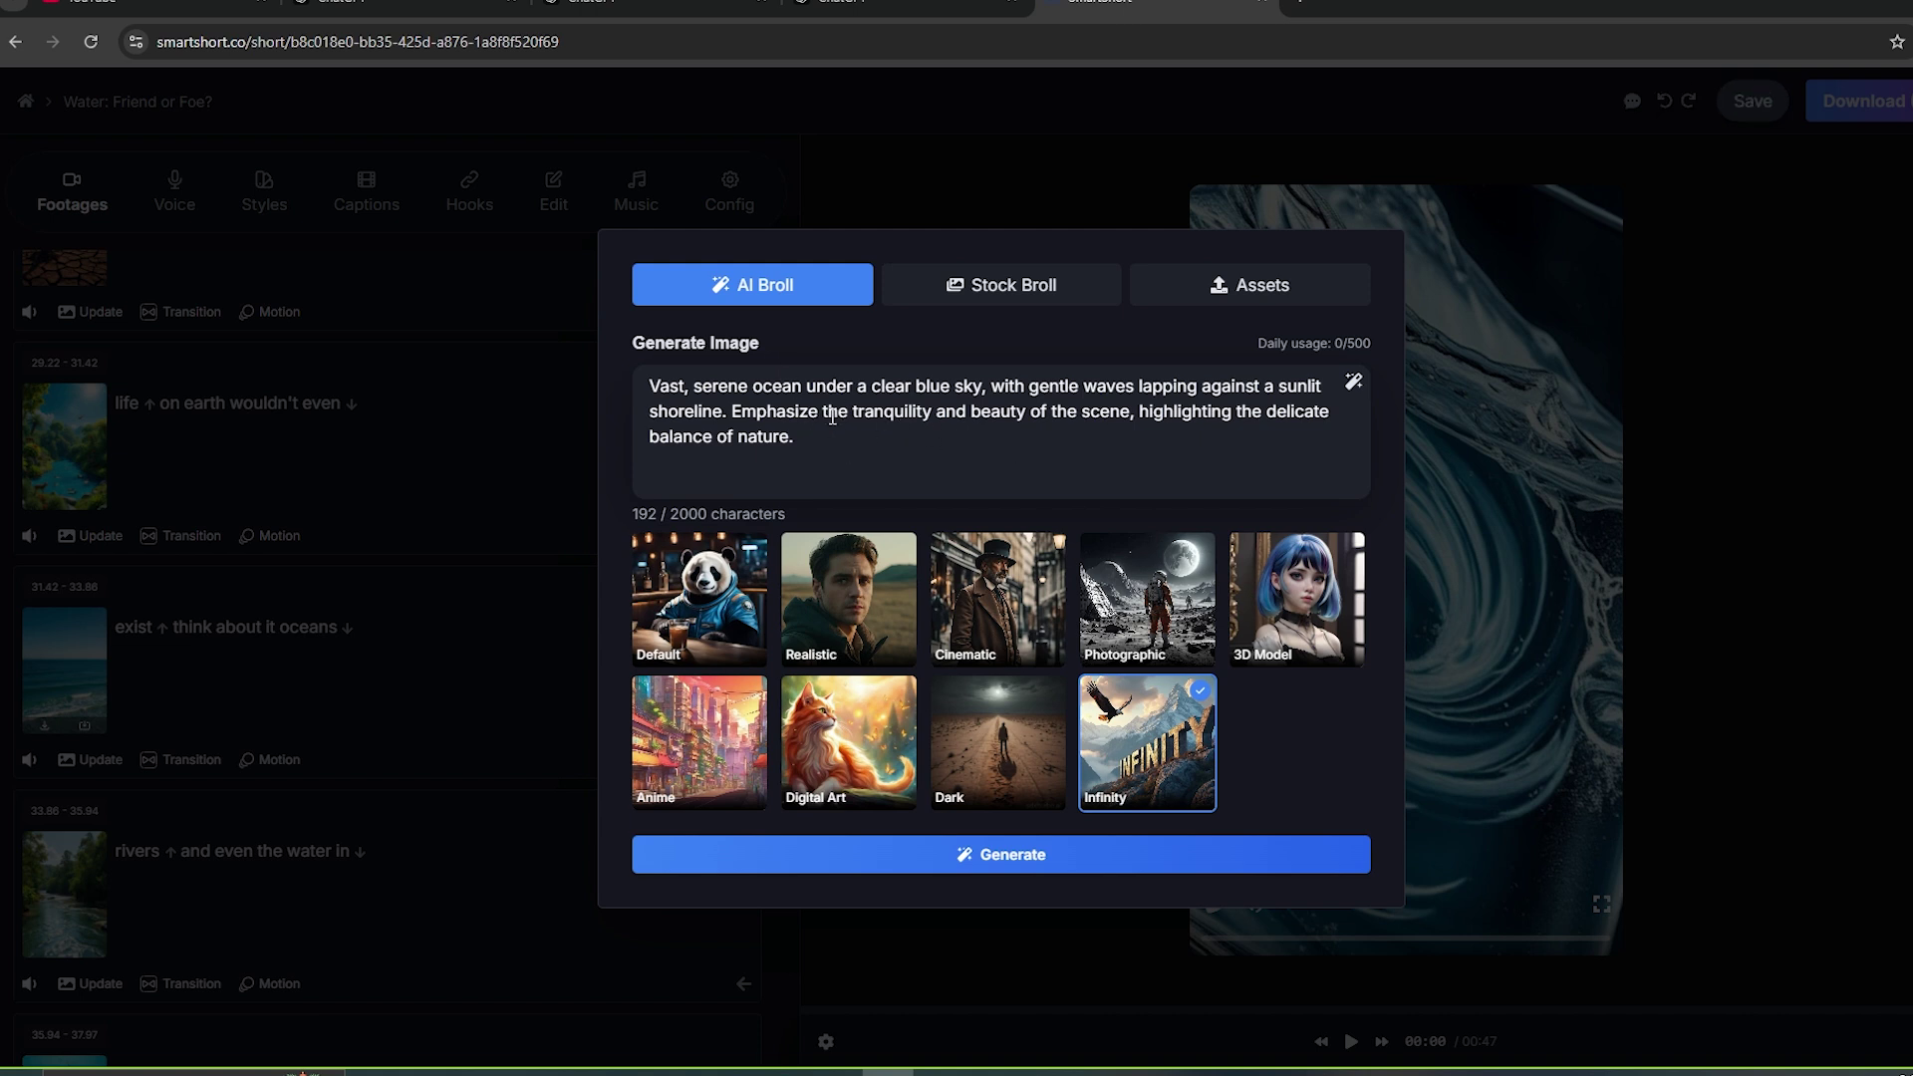
pyautogui.click(970, 291)
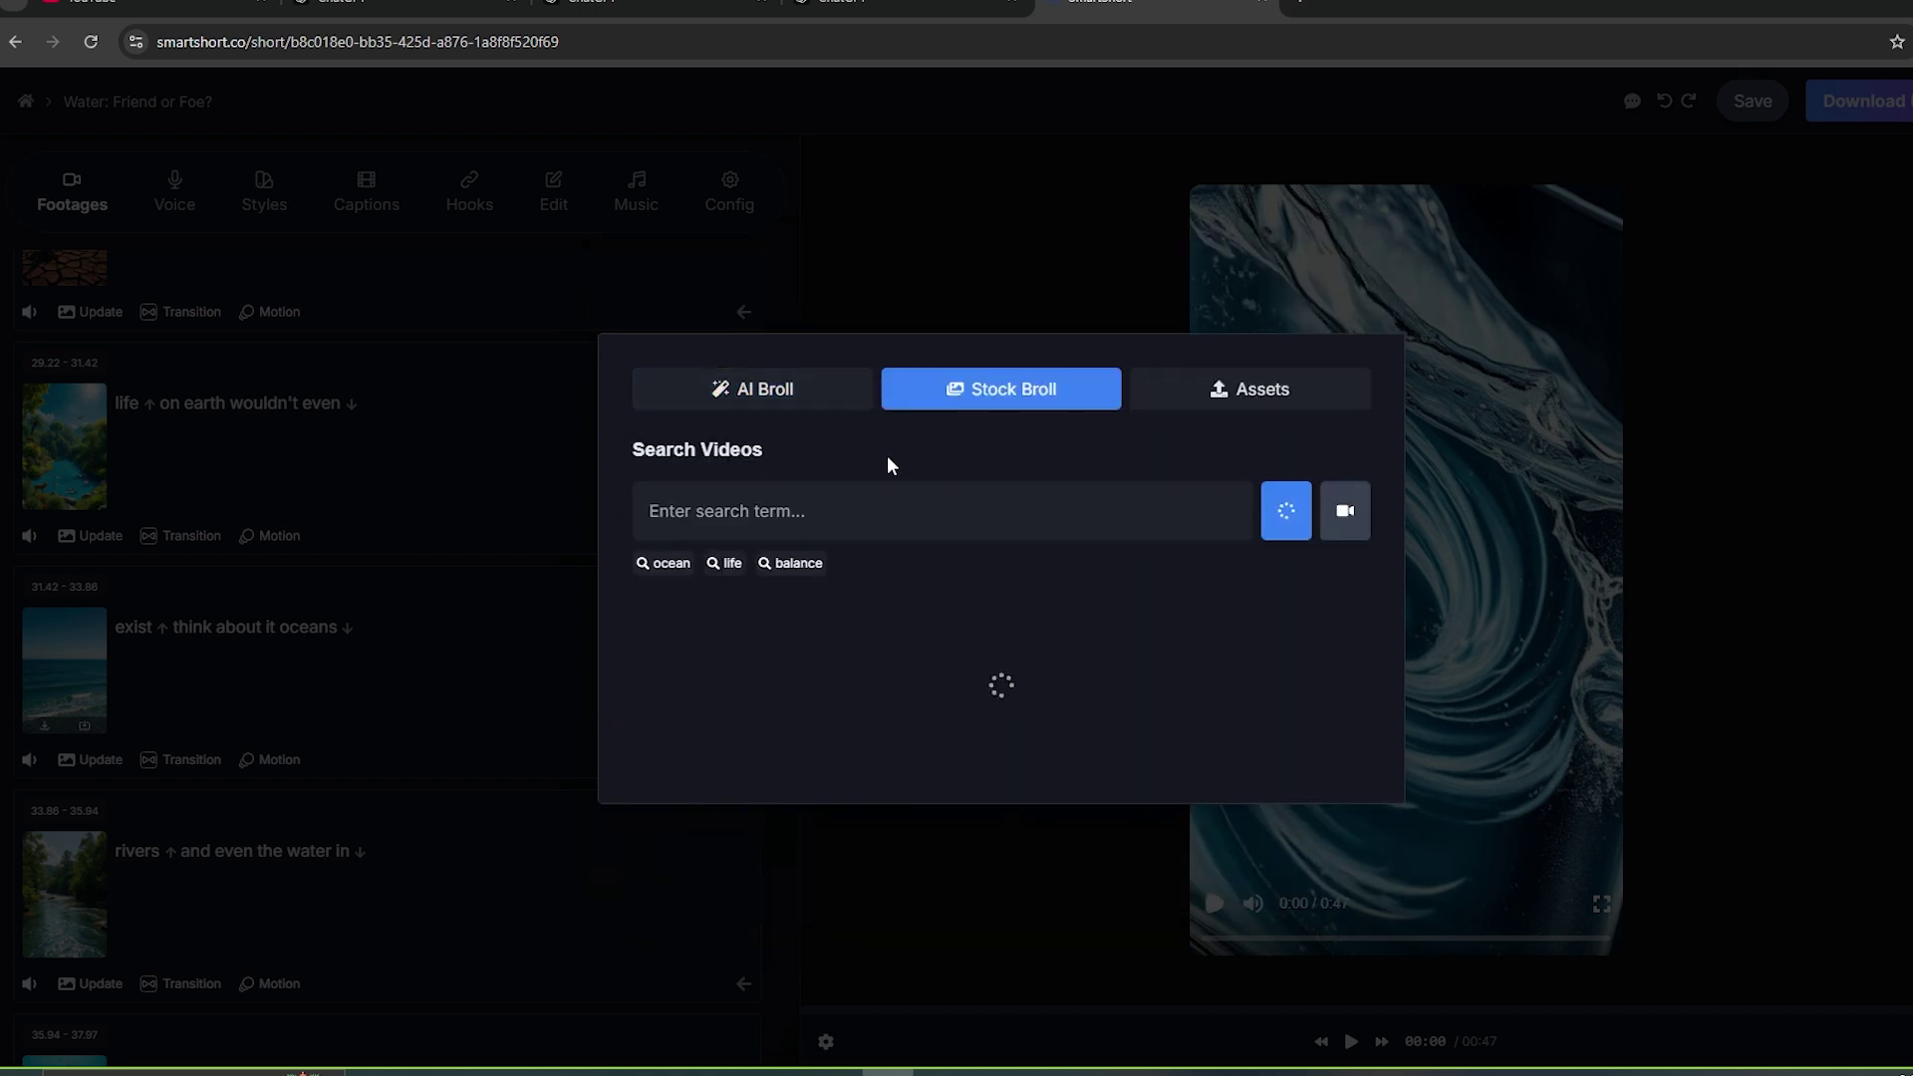
pyautogui.click(1036, 642)
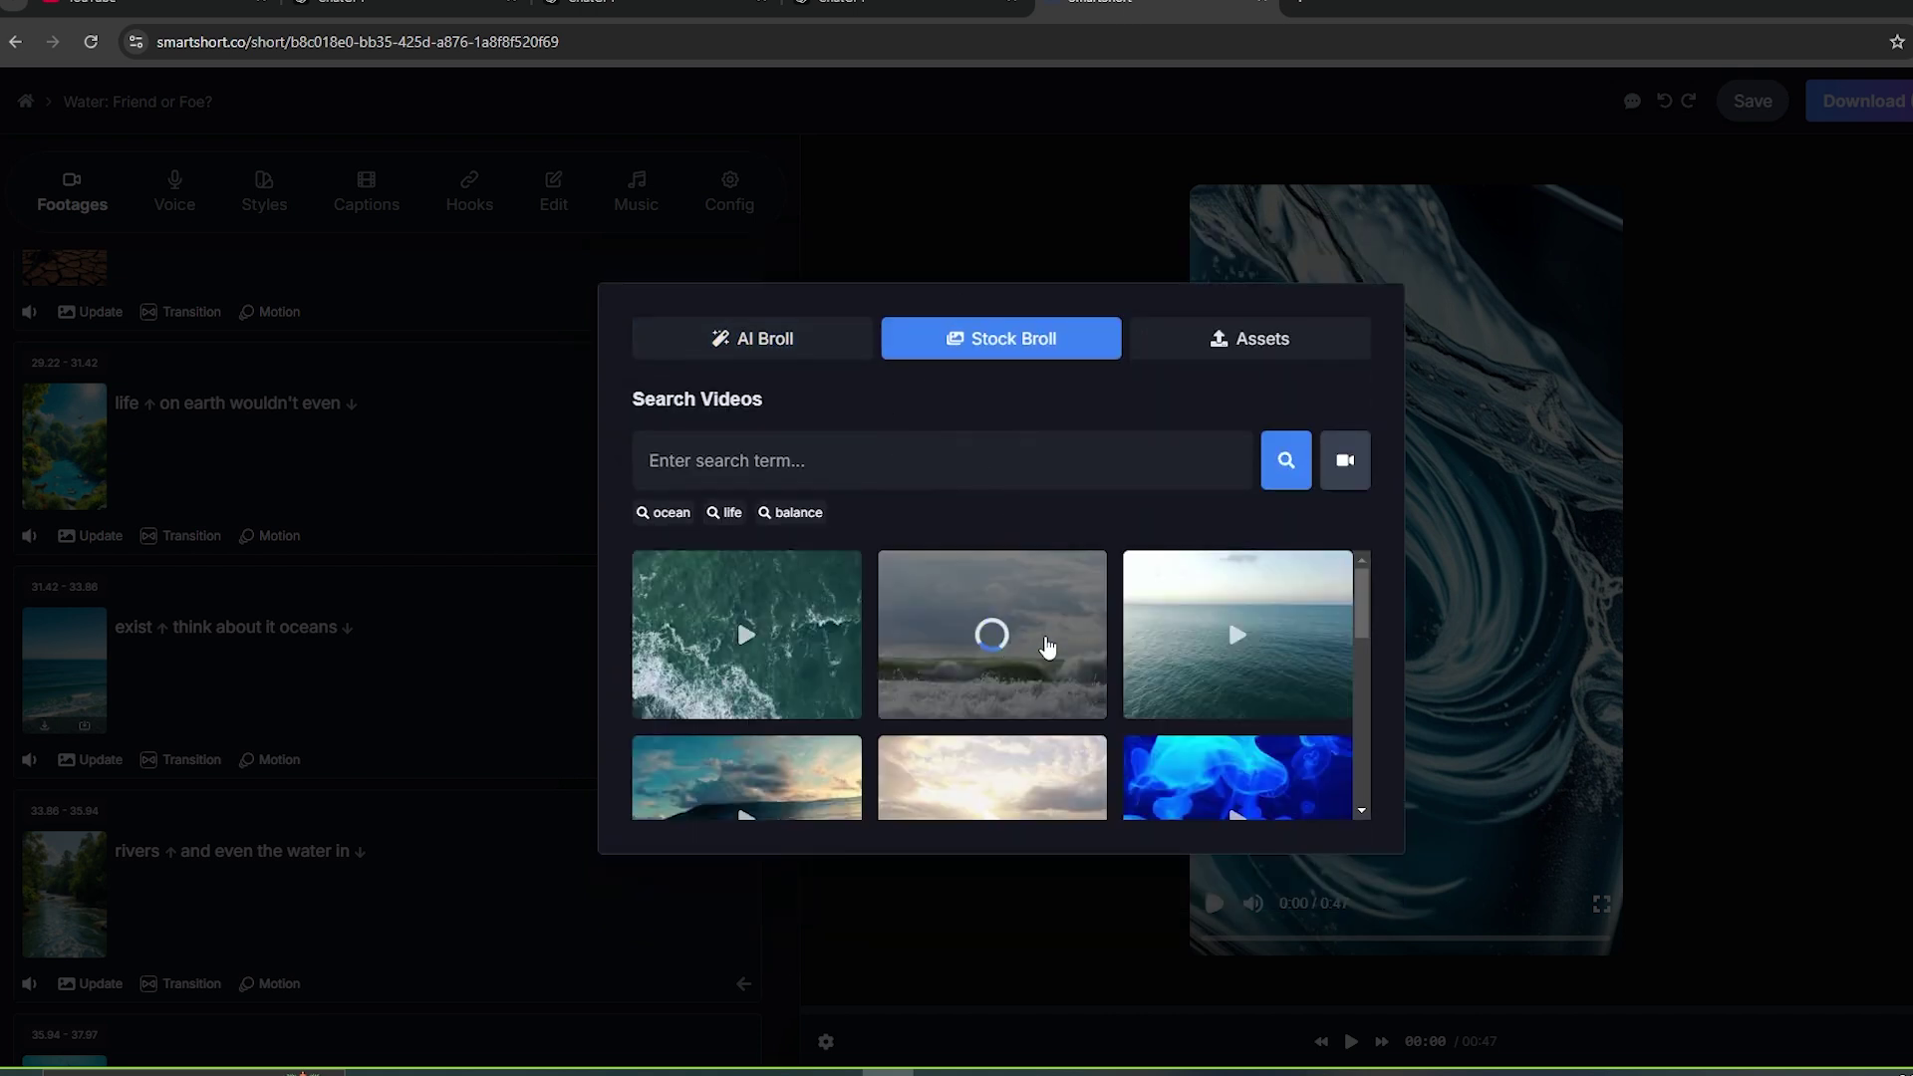
# Step: Check the upload-your-own-footage option, close without replacing, and show the narration's voice segments
pyautogui.scroll(-4, 1358, 610)
pyautogui.scroll(2, 1375, 638)
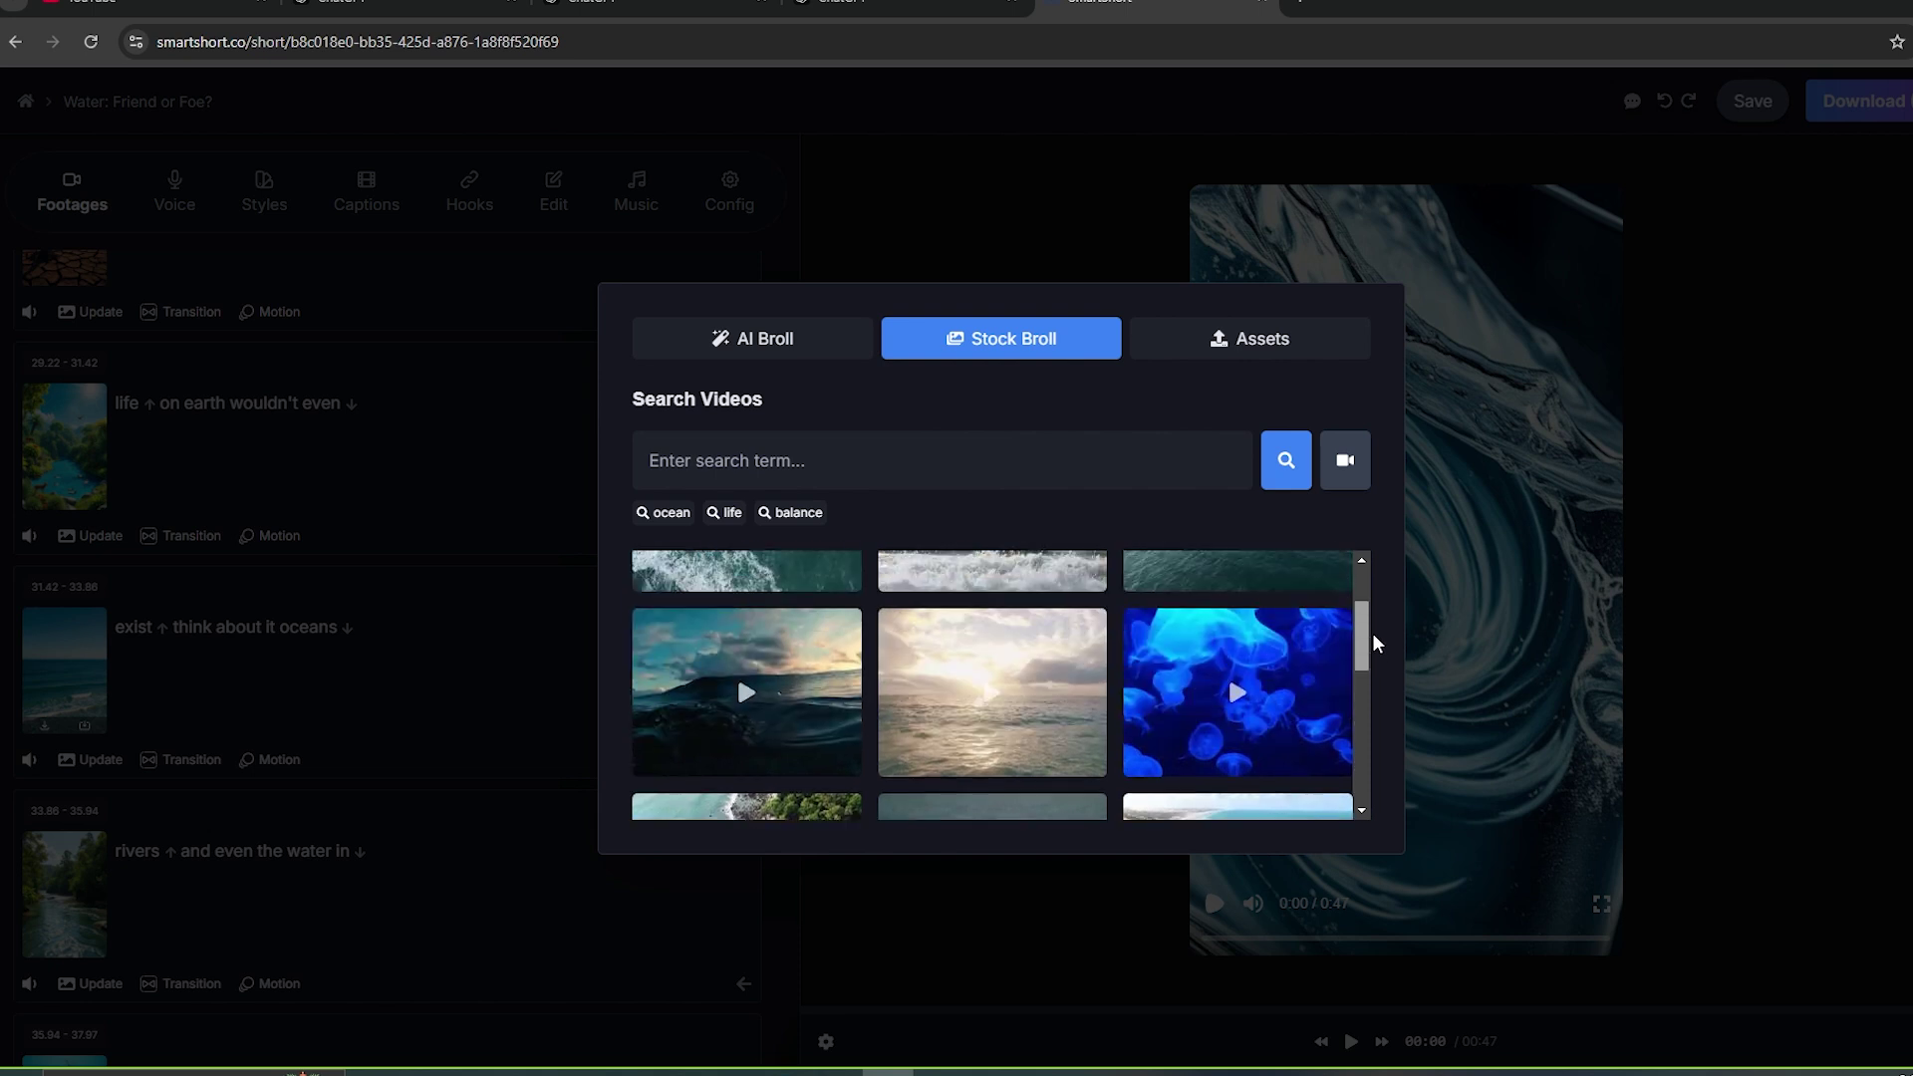
pyautogui.scroll(2, 1370, 627)
pyautogui.click(1178, 349)
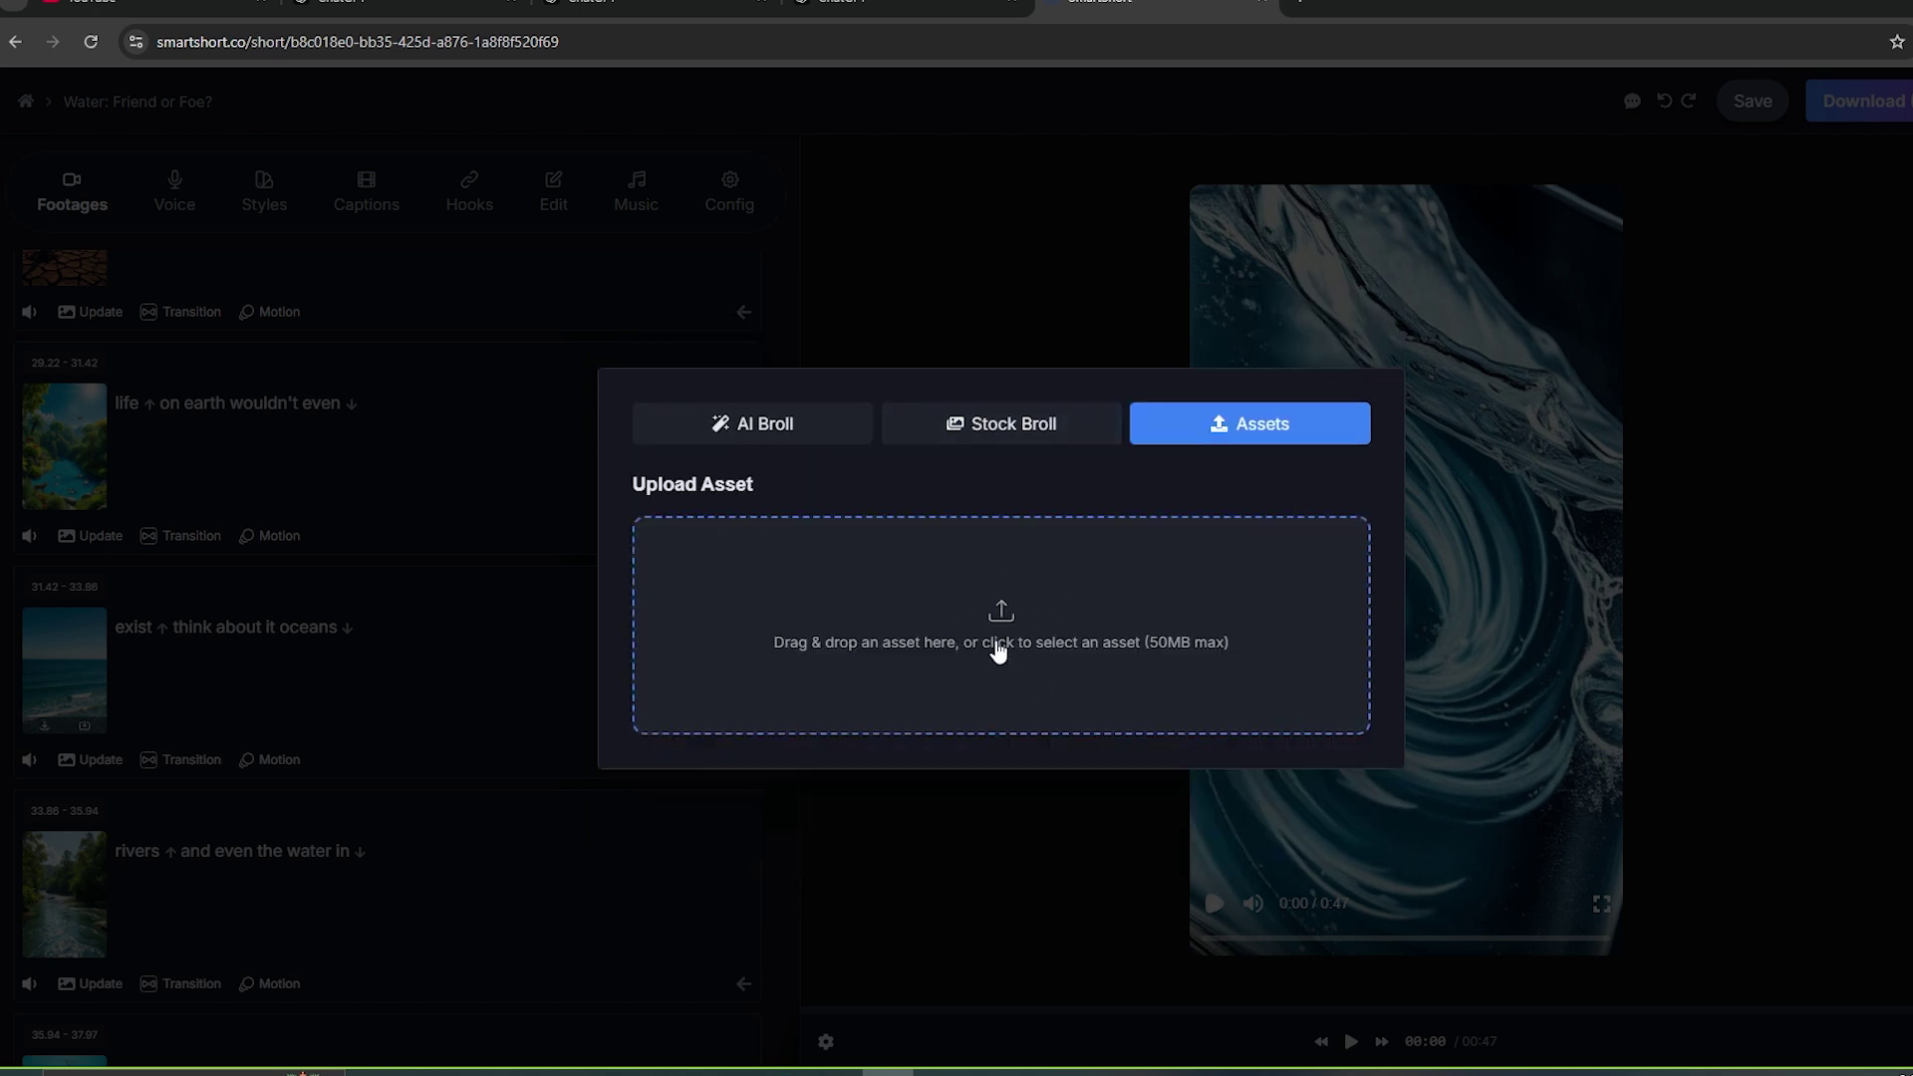
pyautogui.press('Escape')
pyautogui.click(174, 189)
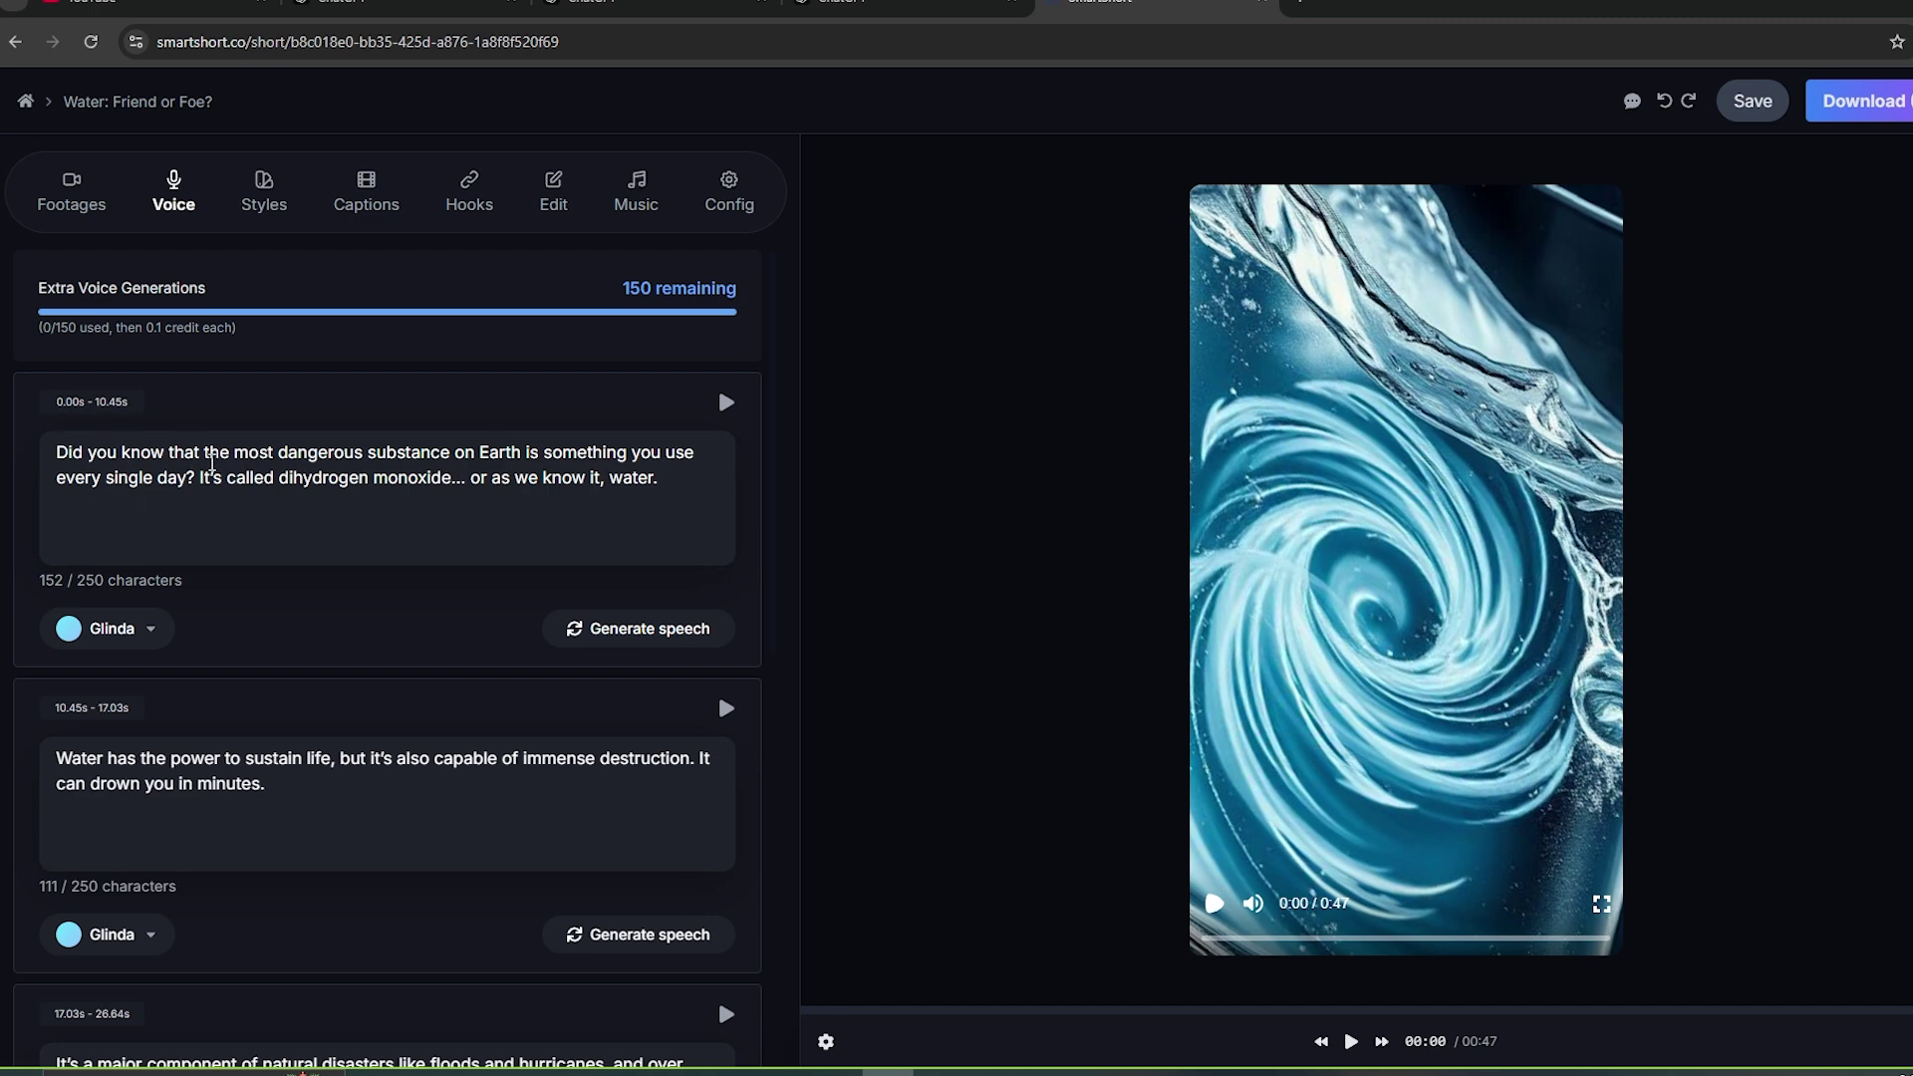
# Step: Scroll through the caption style previews, then switch to the Music library
pyautogui.scroll(-1, 523, 536)
pyautogui.scroll(1, 523, 536)
pyautogui.click(266, 199)
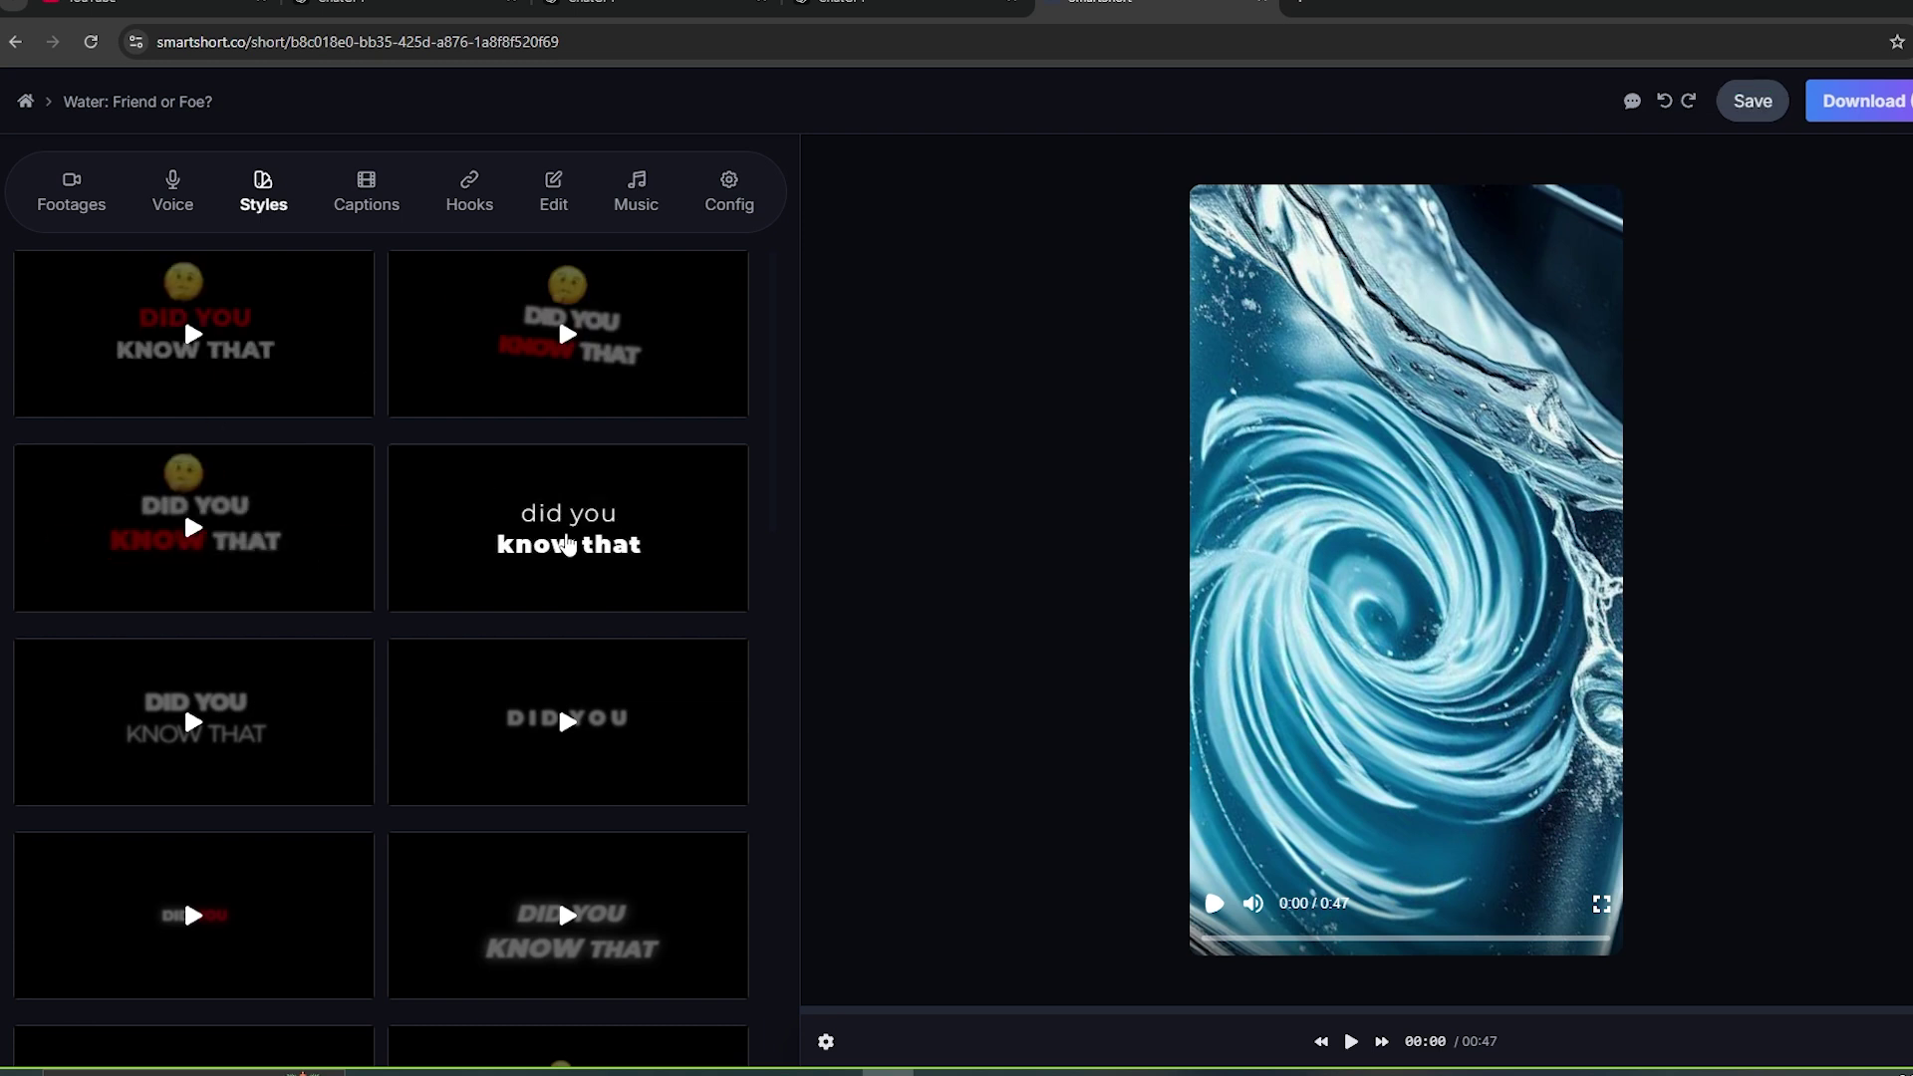
pyautogui.scroll(-1, 284, 762)
pyautogui.scroll(-2, 284, 763)
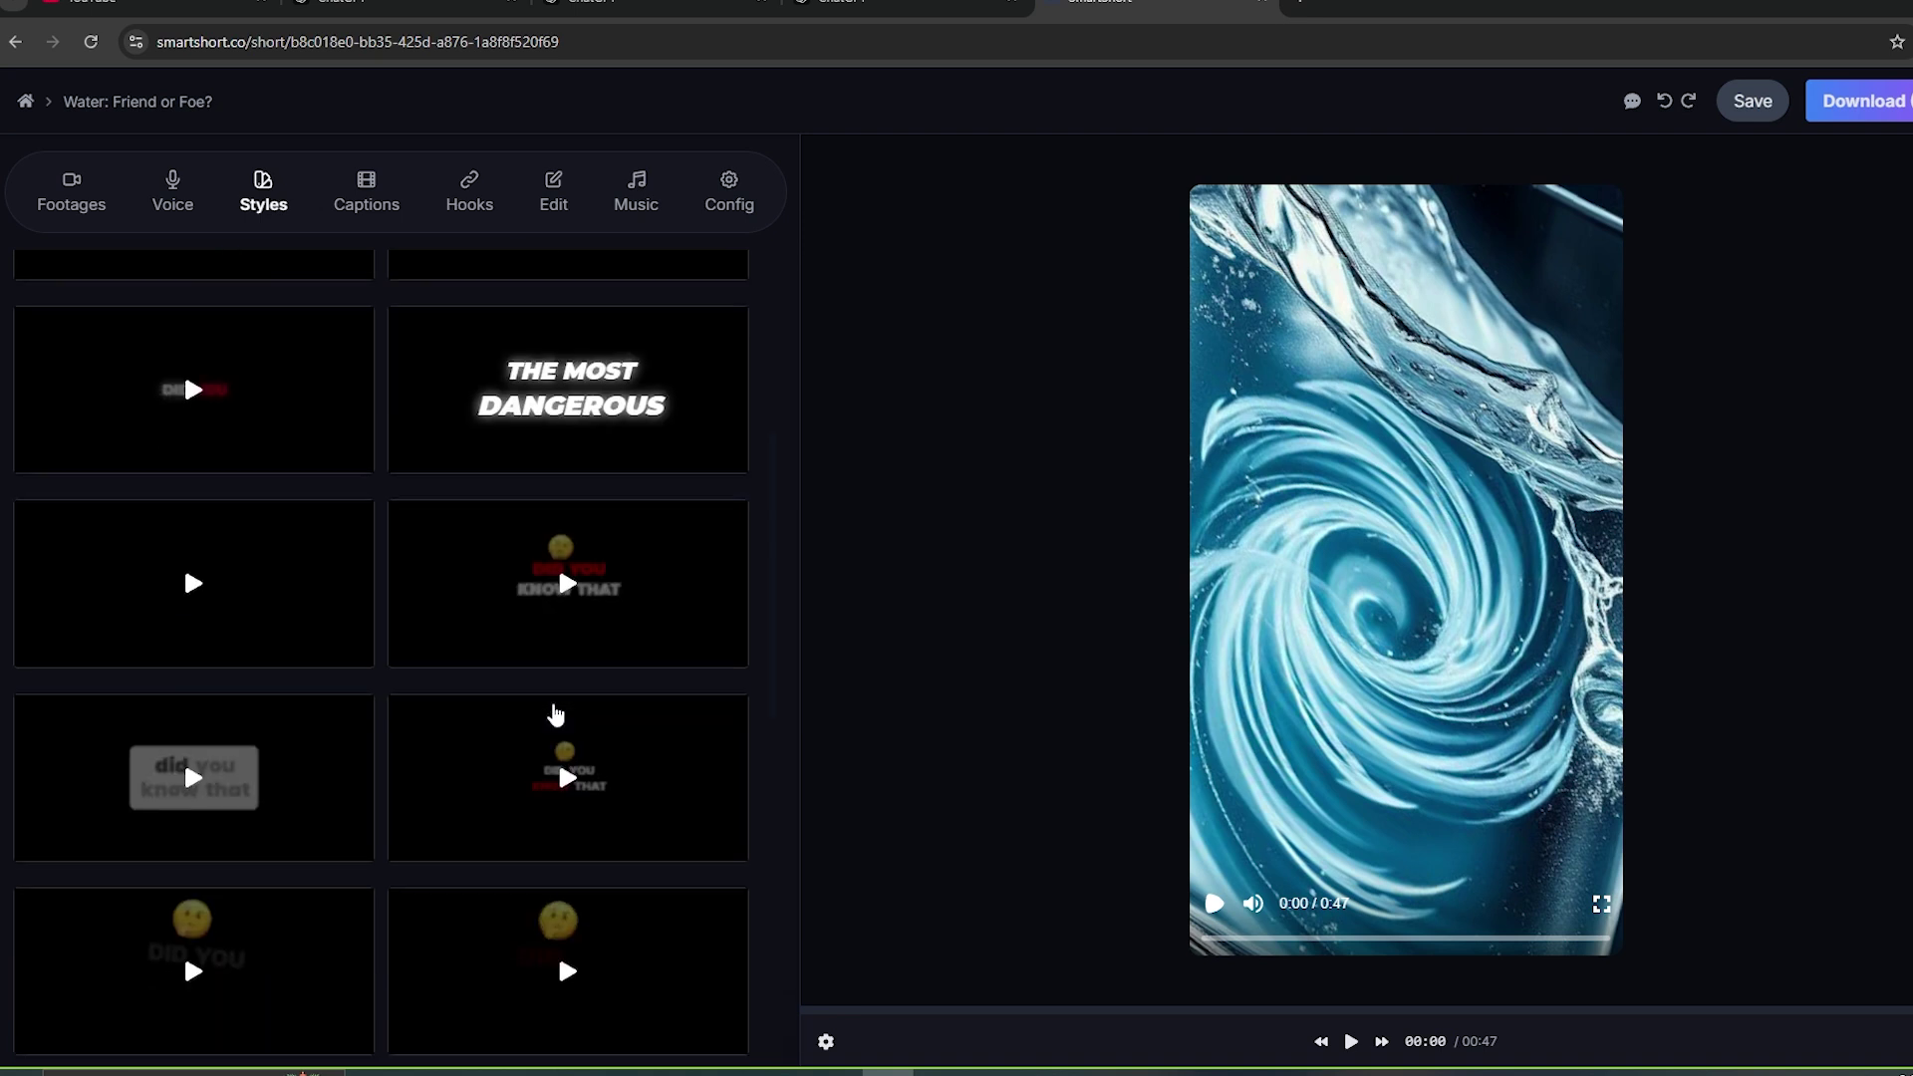
pyautogui.click(636, 191)
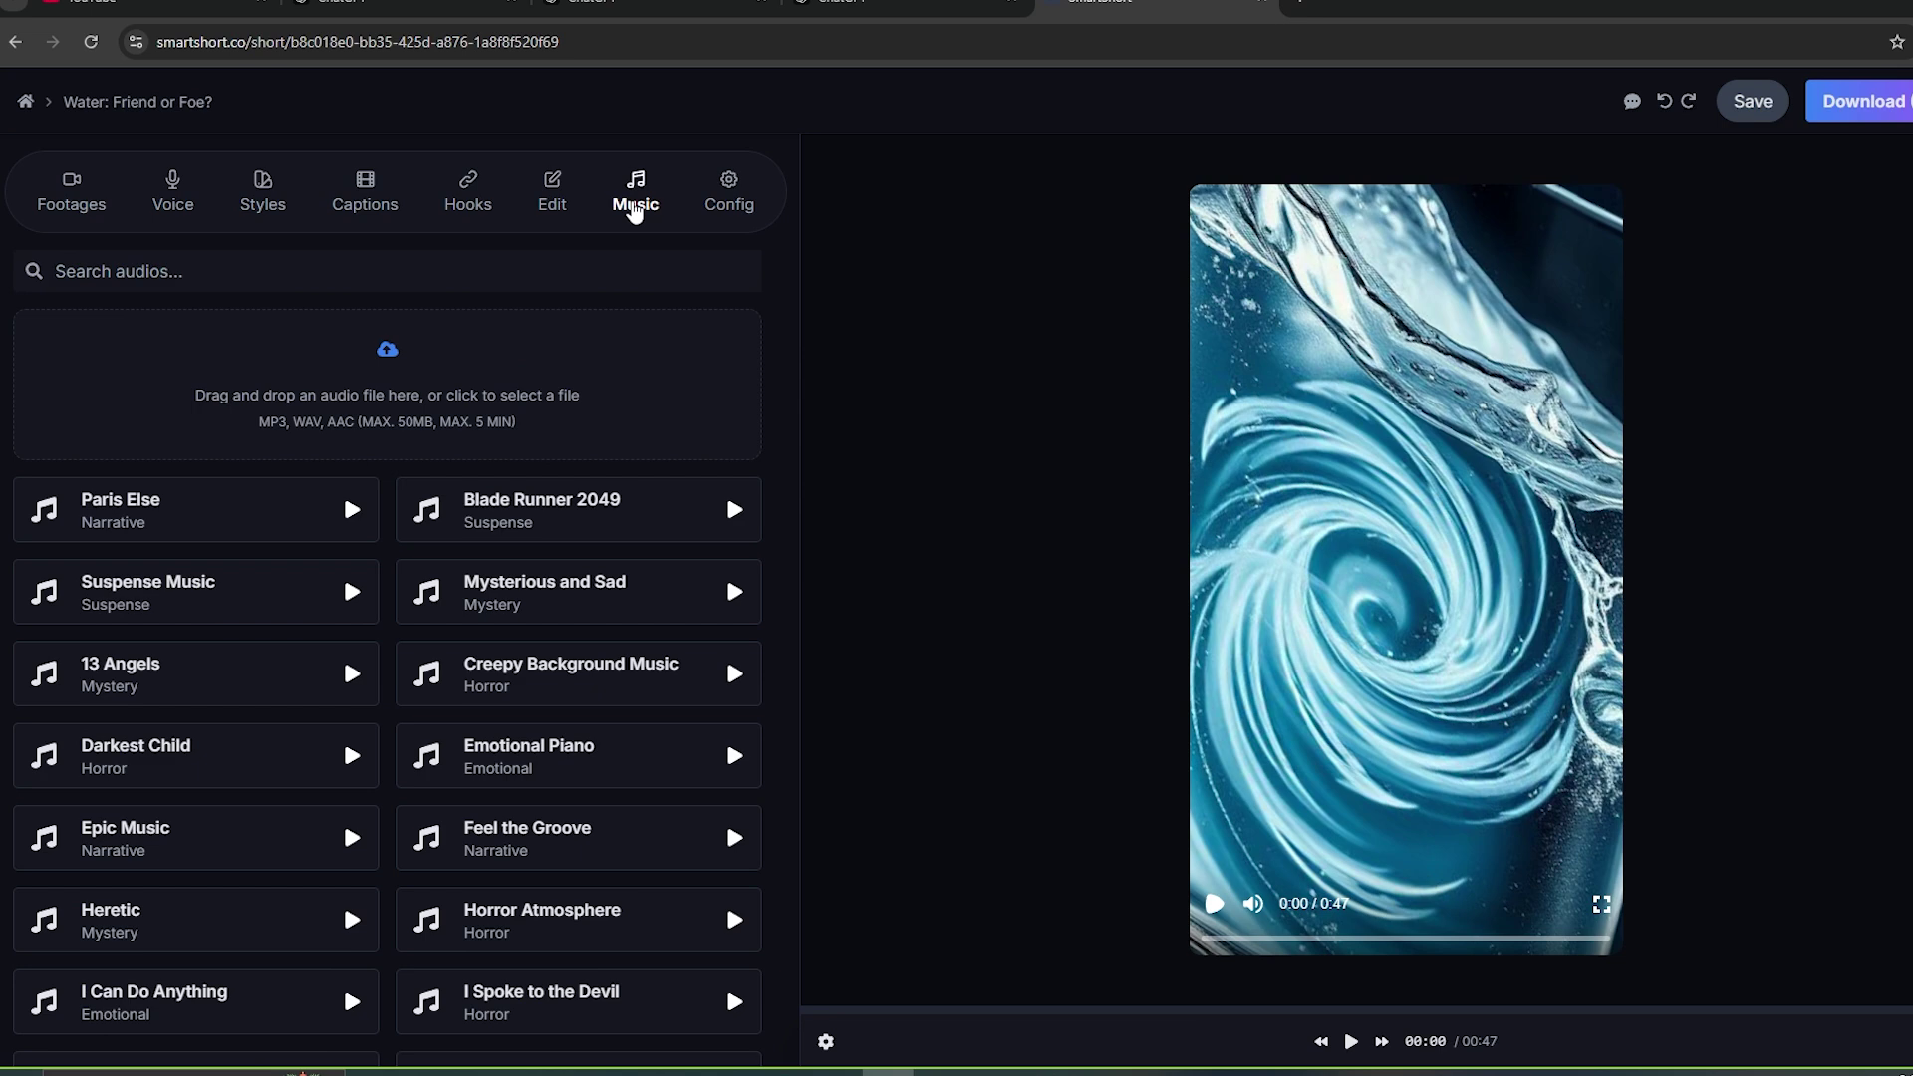
# Step: Add Paris Else as background music, then save and download 'Water: Friend or Foe?'
pyautogui.scroll(-3, 110, 524)
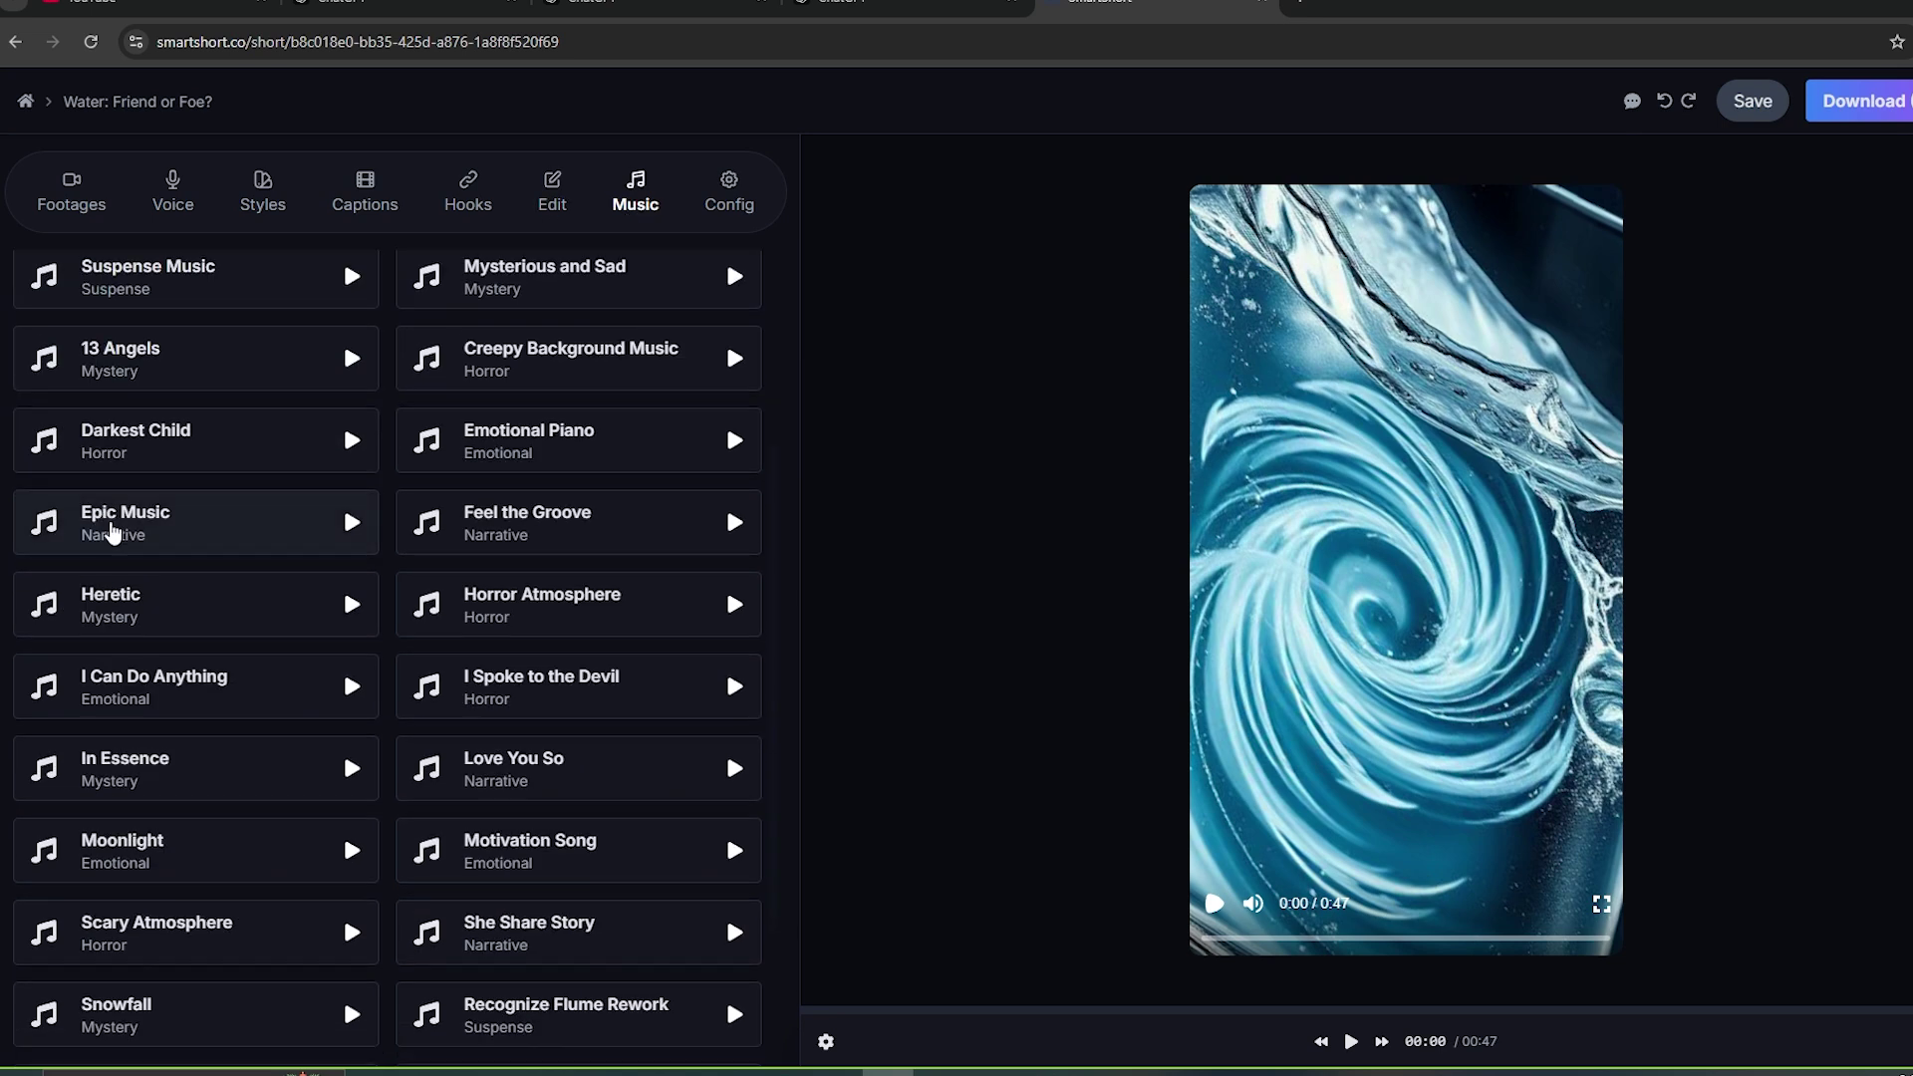
pyautogui.scroll(2, 111, 529)
pyautogui.scroll(1, 230, 533)
pyautogui.click(349, 507)
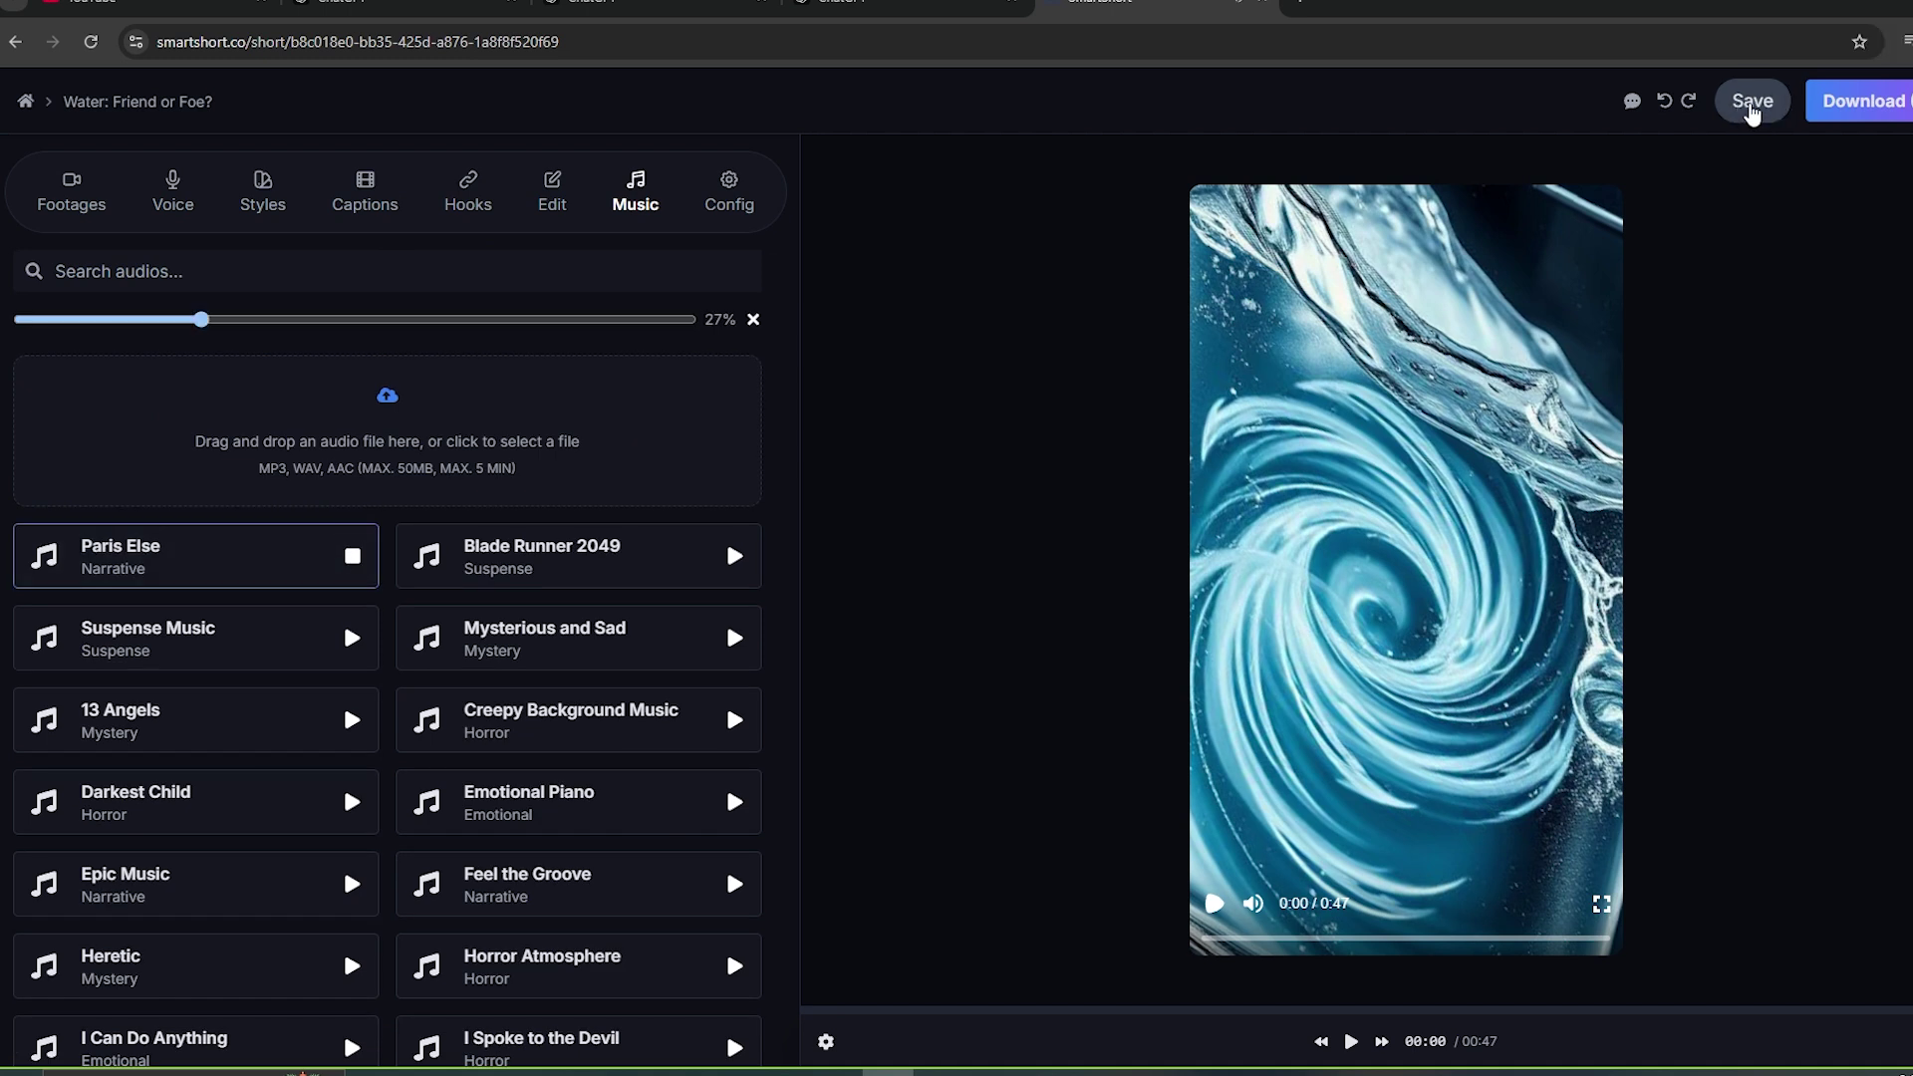
pyautogui.click(1751, 108)
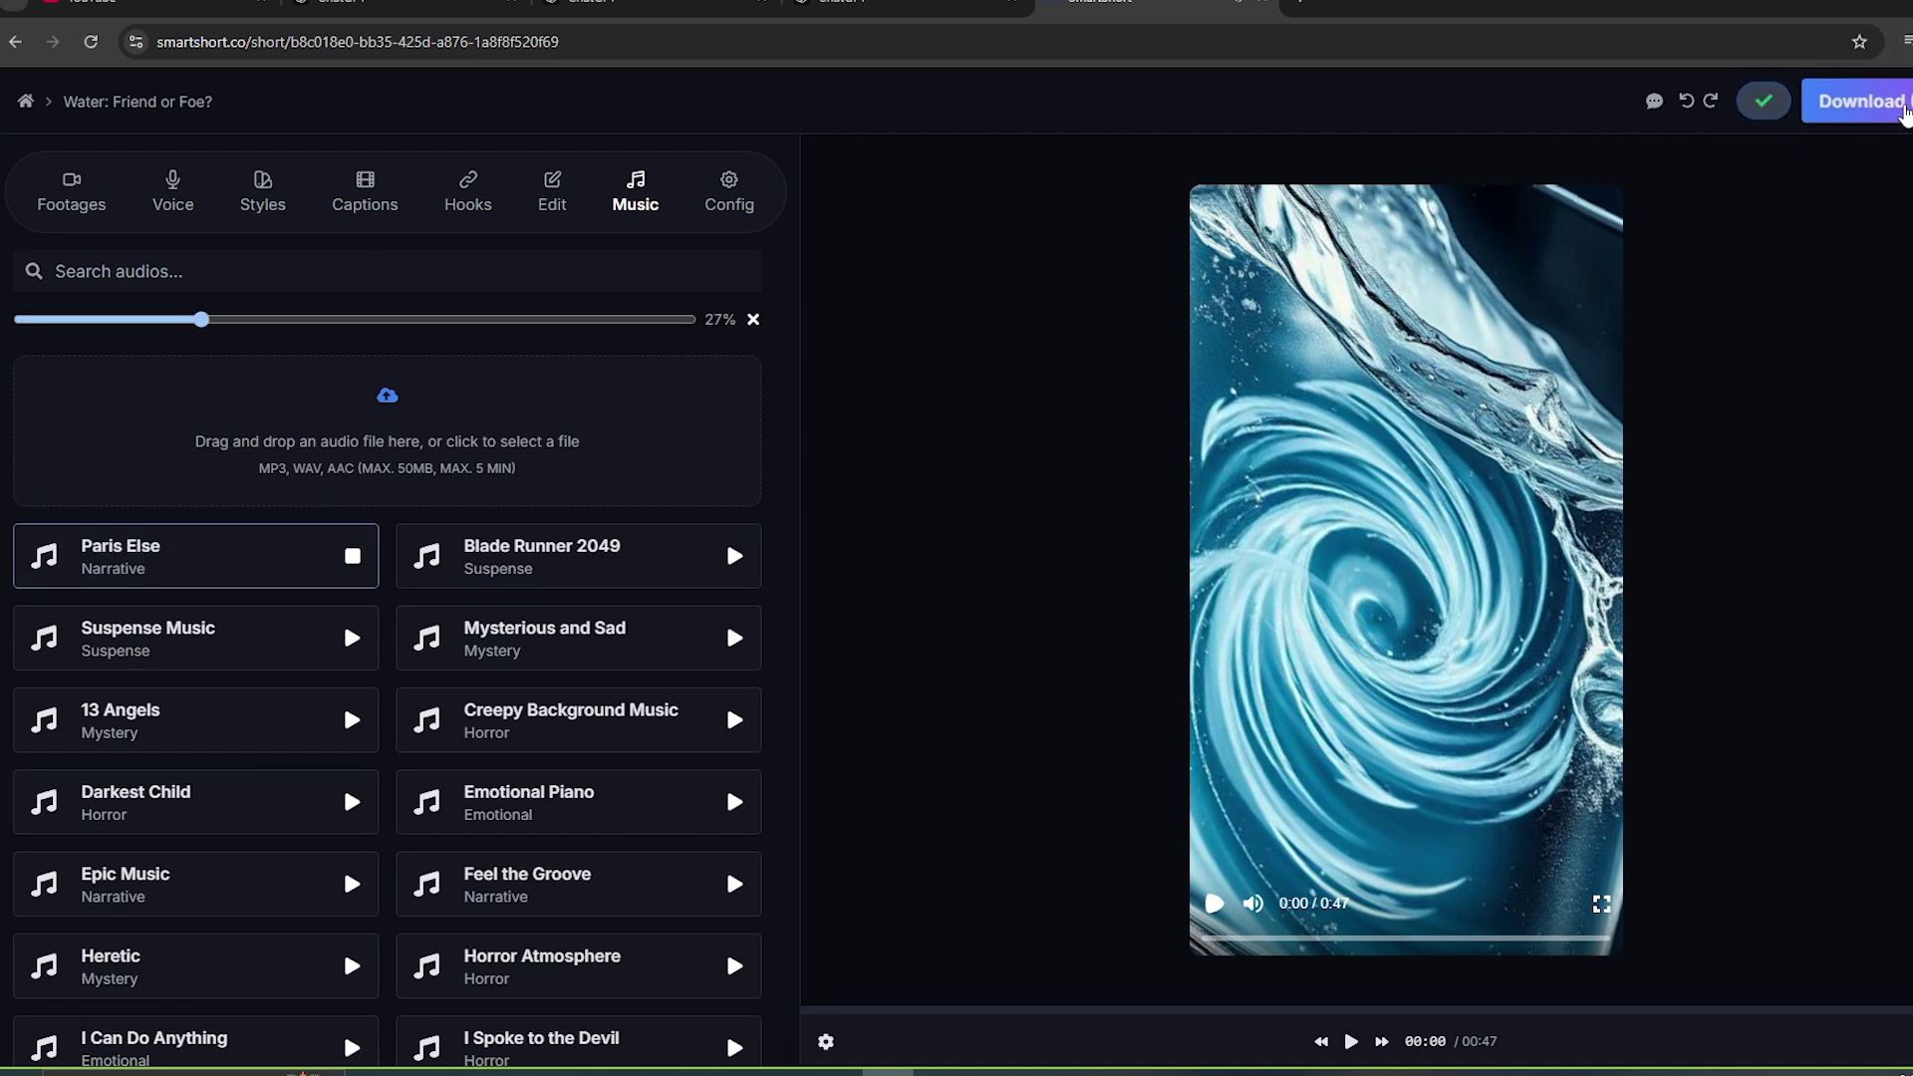
pyautogui.click(1879, 105)
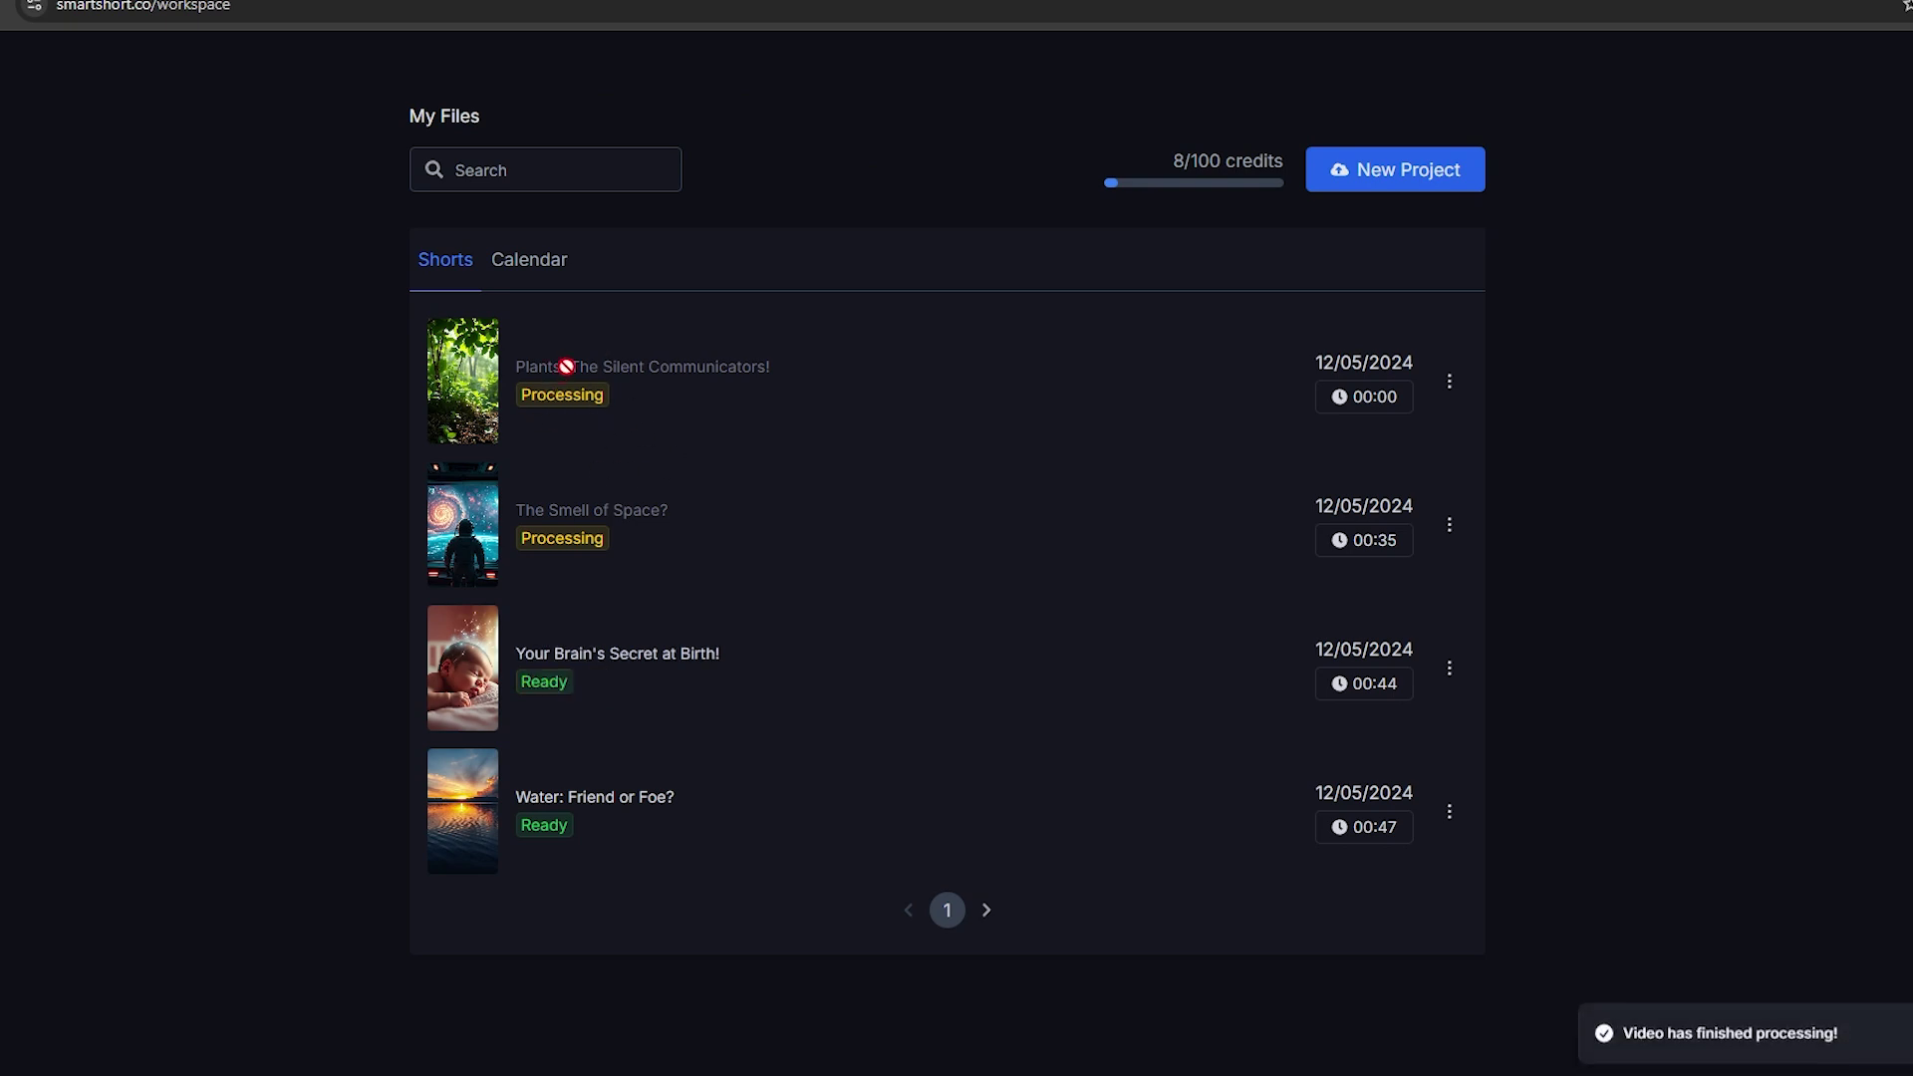
# Step: Paste the one-minute-rule motivation script into a new project and advance past the voice choice
pyautogui.click(1395, 168)
pyautogui.rightClick(842, 557)
pyautogui.click(916, 781)
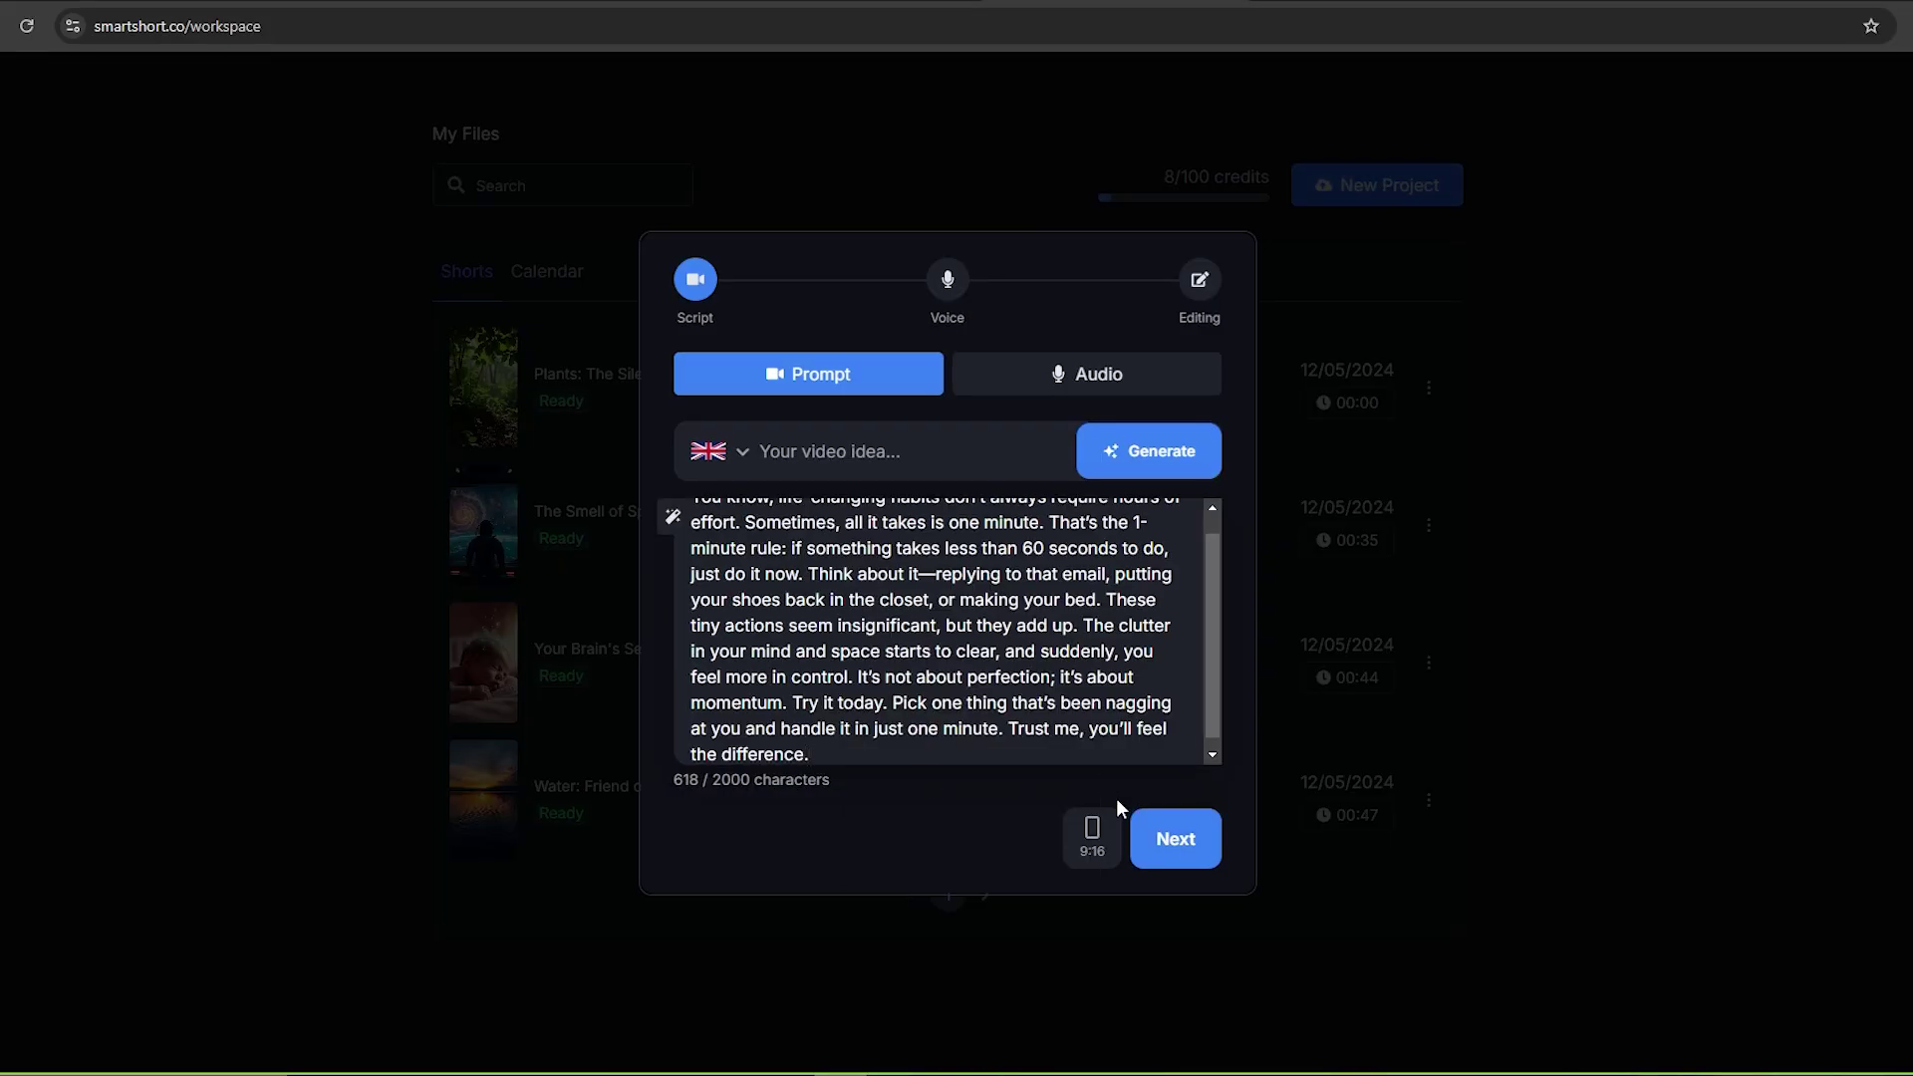
pyautogui.click(1181, 855)
pyautogui.scroll(-5, 757, 578)
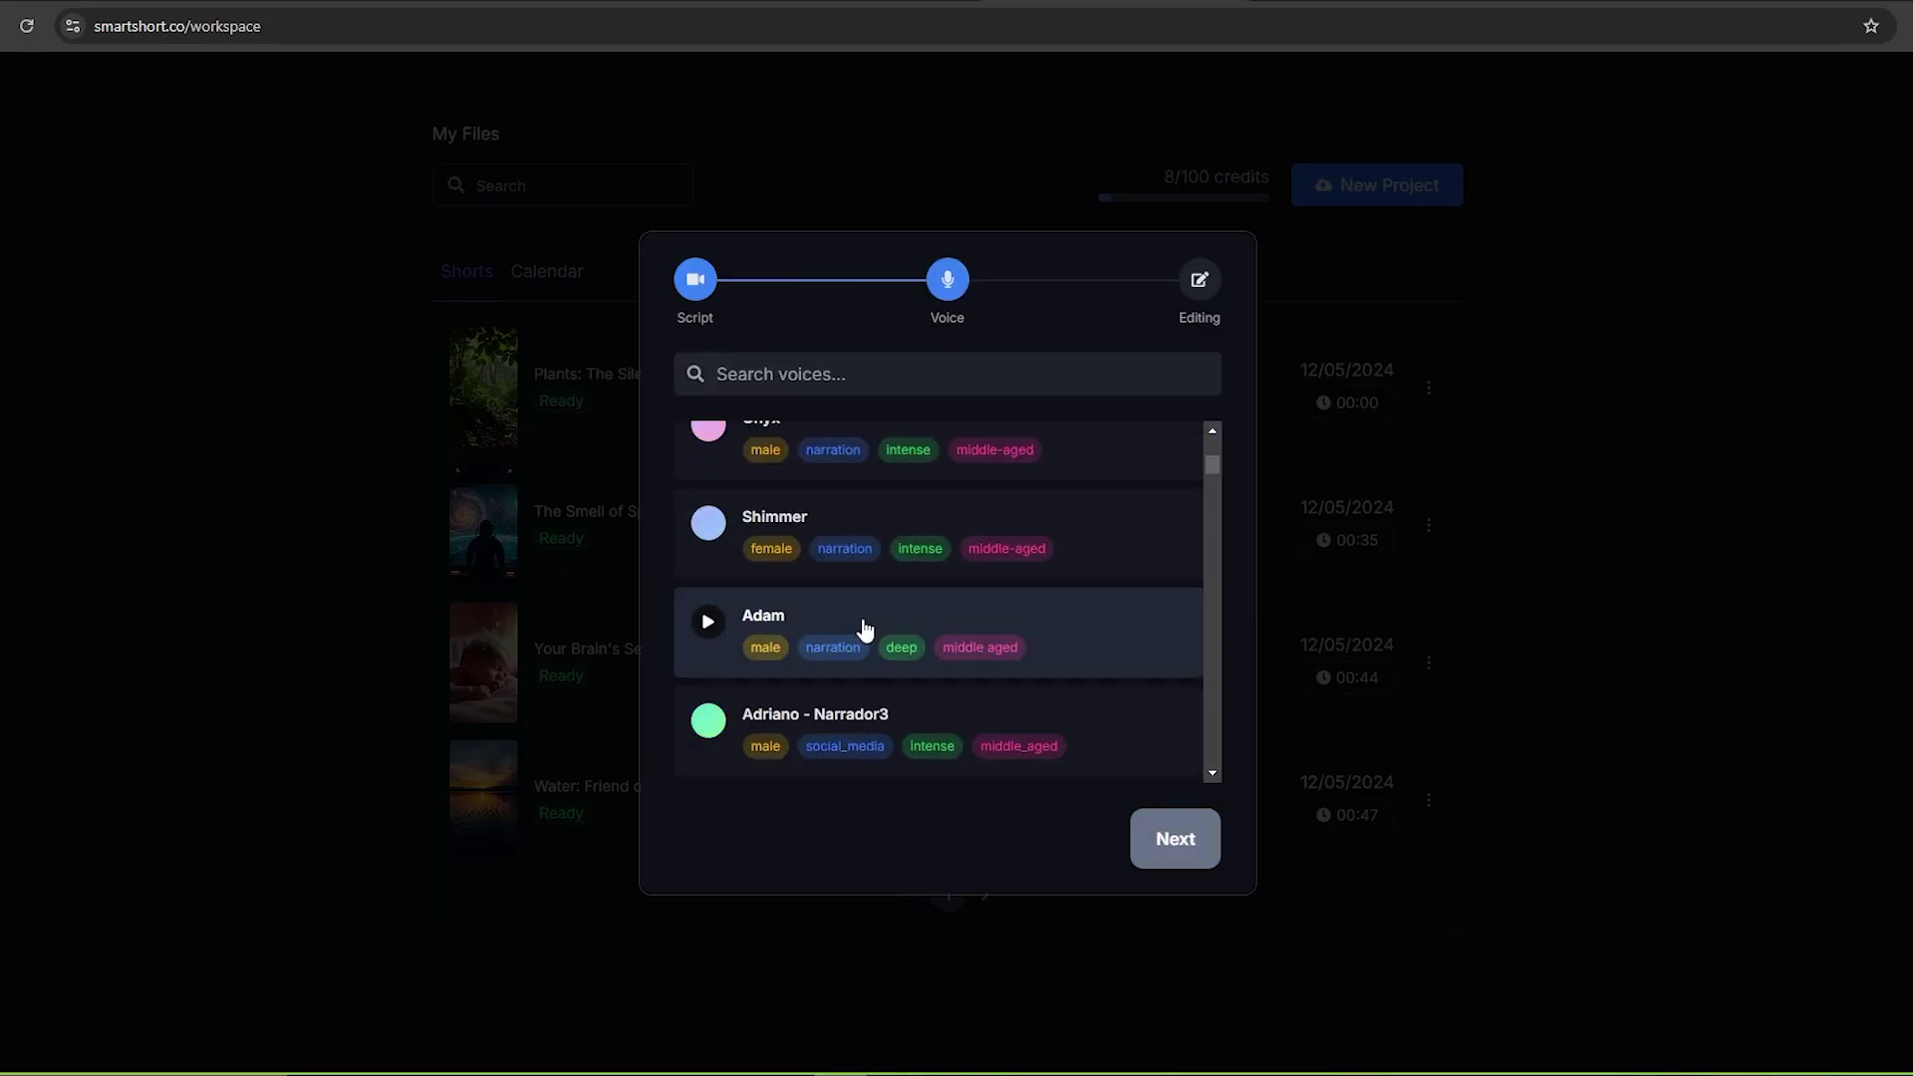
pyautogui.click(1161, 839)
# Step: Pick Anime style, footage every 2 seconds, 3D Motion on, and start generating
pyautogui.click(726, 499)
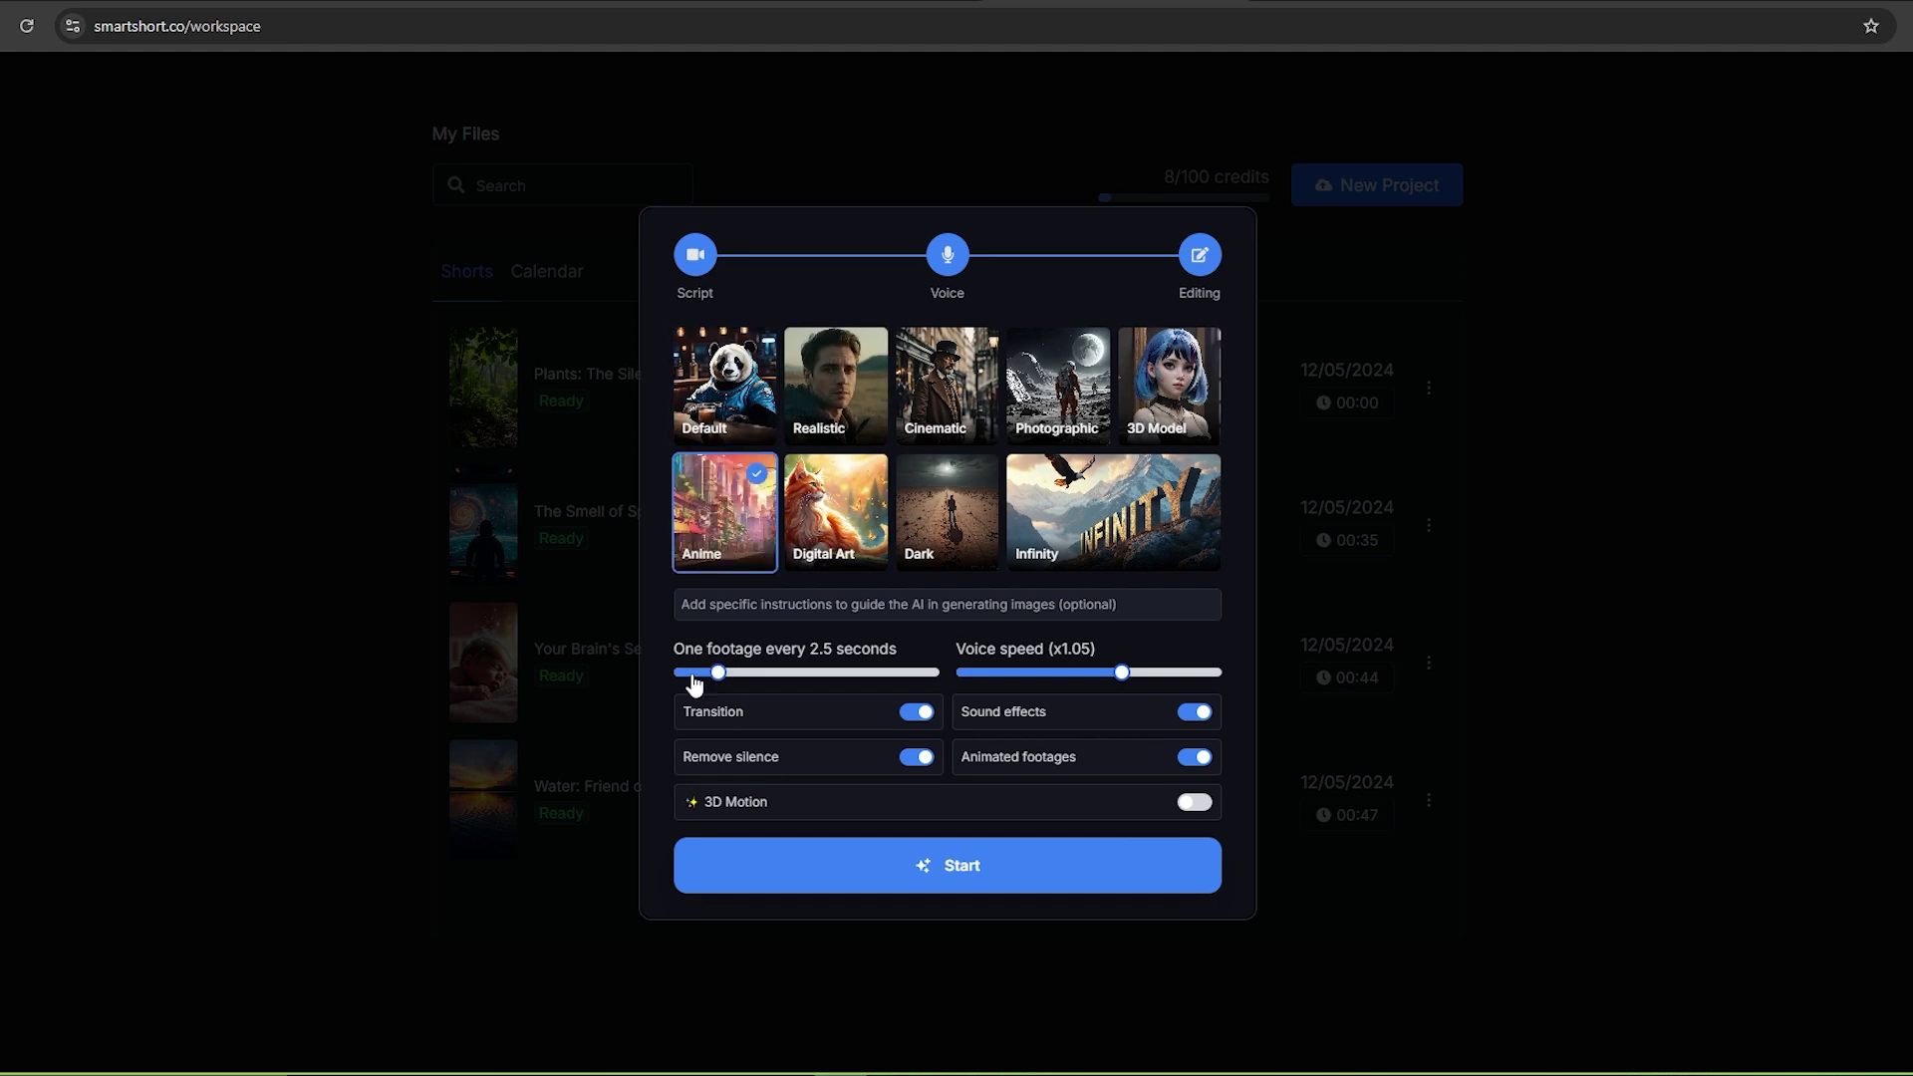
pyautogui.click(678, 672)
pyautogui.click(1195, 802)
pyautogui.click(1114, 866)
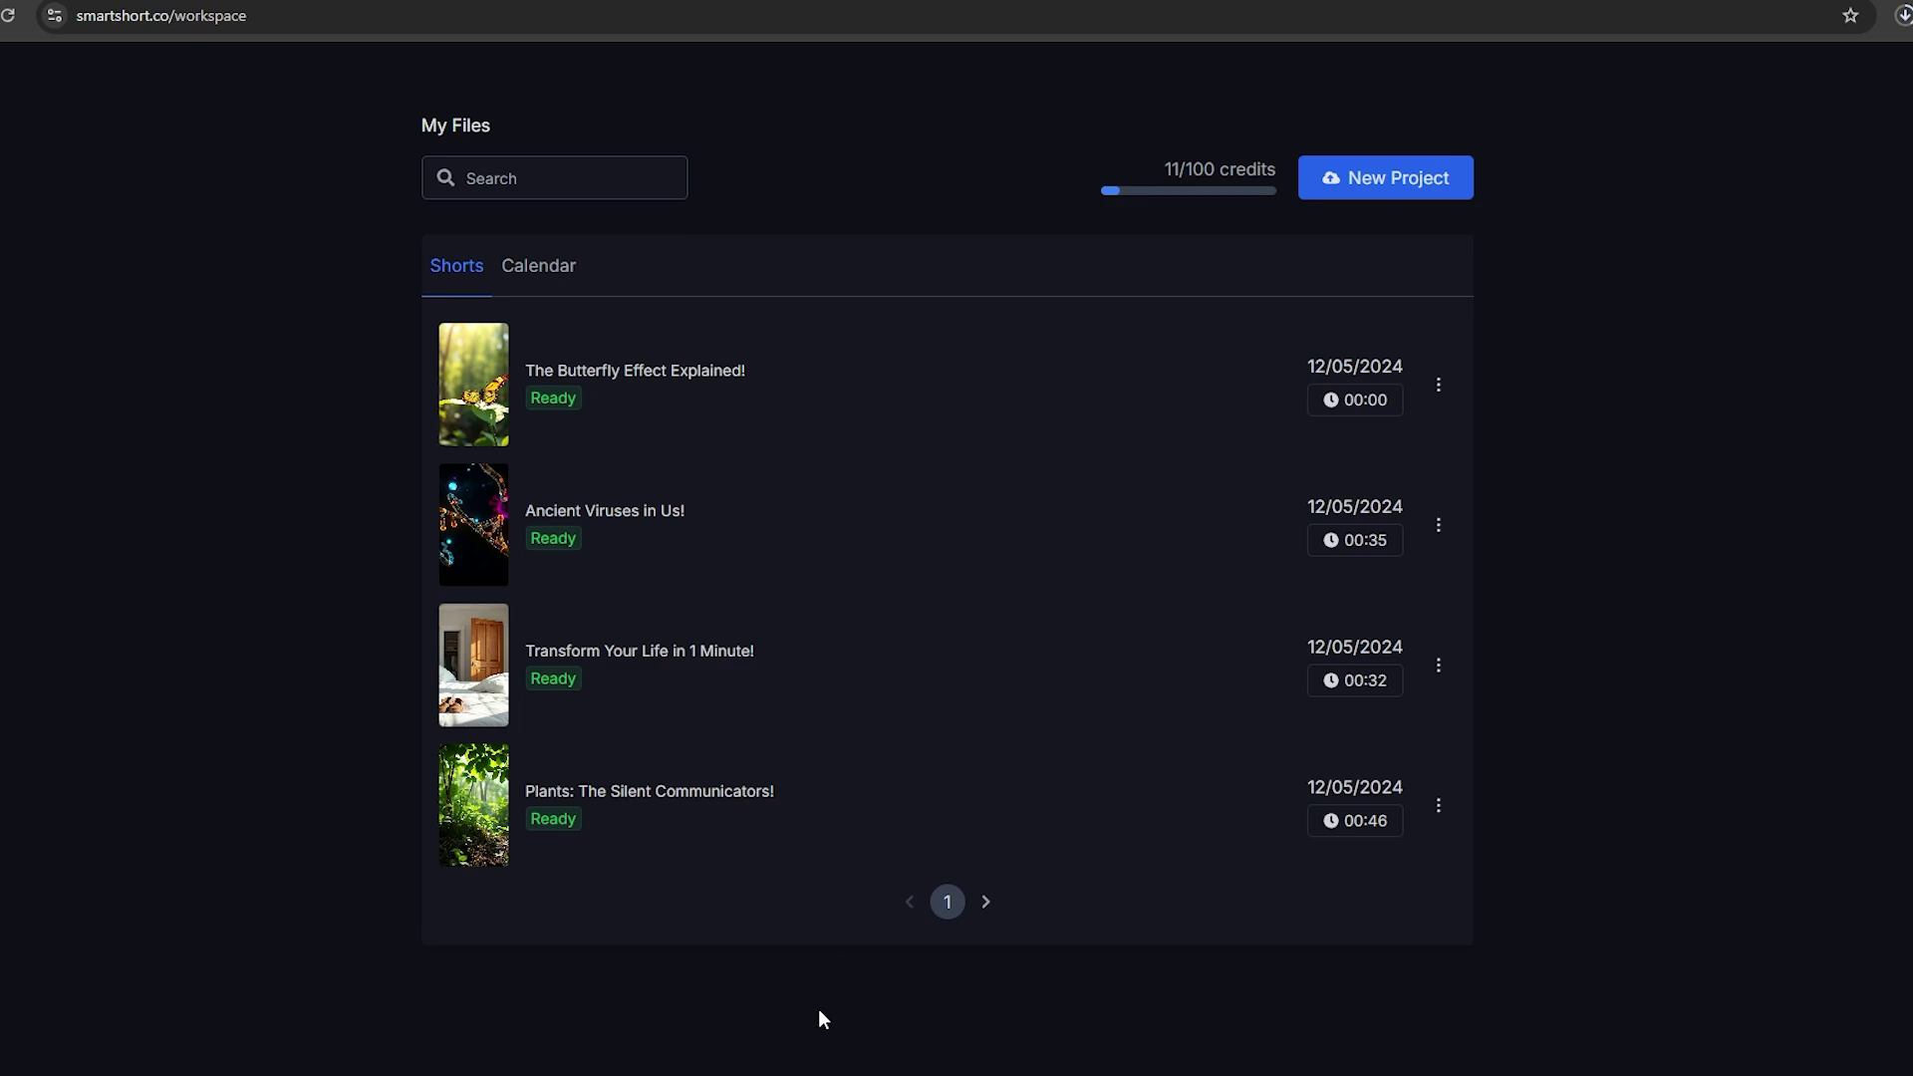
# Step: Paste the missing-person true crime script into a new project and advance past the voice choice
pyautogui.click(1385, 178)
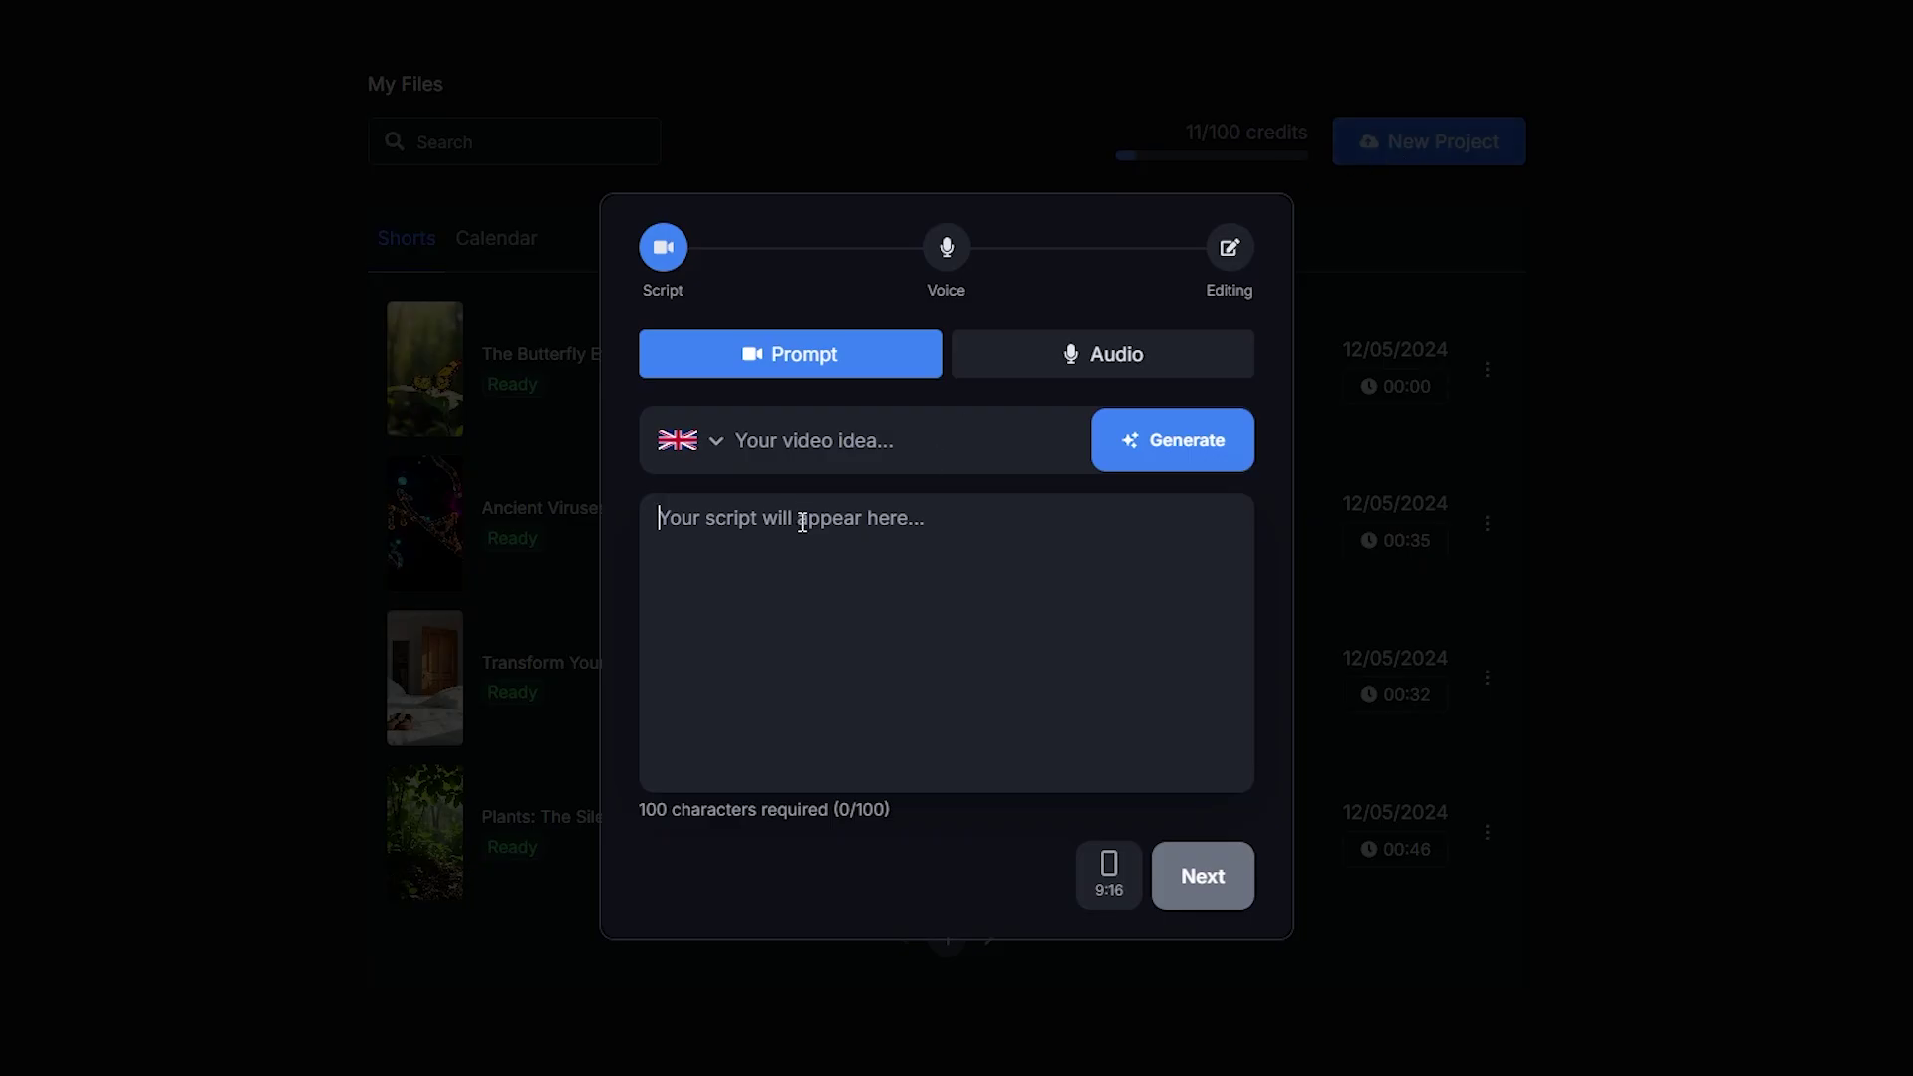
pyautogui.write('The Missing Person Who Solved Their Own Case Some mysteries remain unsolved for years, but then there are cases that defy logic. A woman named Lisa had been missing for months. Search parties were mobilized, and her family lived in constant worry. But one day, Lisa showed up at the local police station, alive and well. She revealed that she had faked her disappearance to escape an abusive relationship. The twist? Lisa didn’t just solve her case—she played detective. She left clues for investigators that would eventually lead them to uncover the true reason for her vanishing act. The case brought attention to issues of domestic violence, showing how even the most desperate situations can be solved with bravery and cleverness.')
pyautogui.scroll(2, 937, 543)
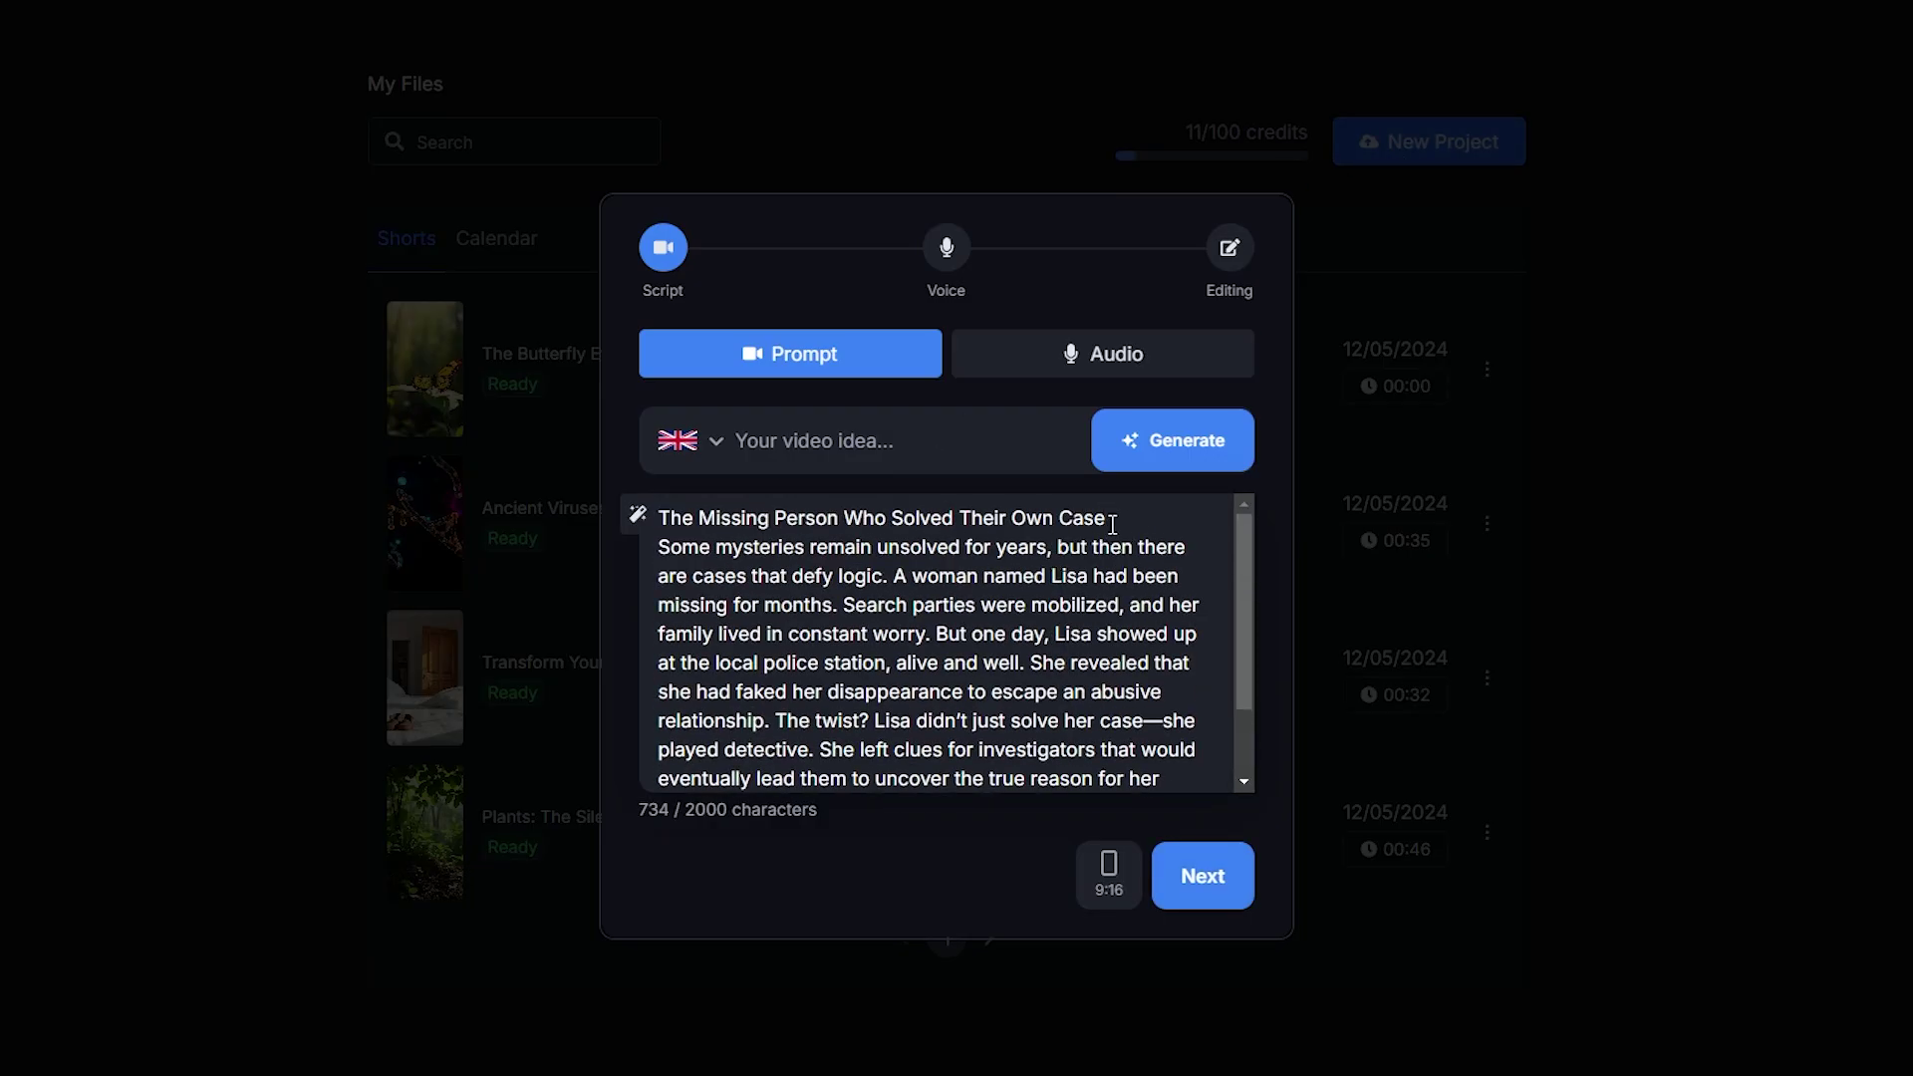
pyautogui.click(1202, 876)
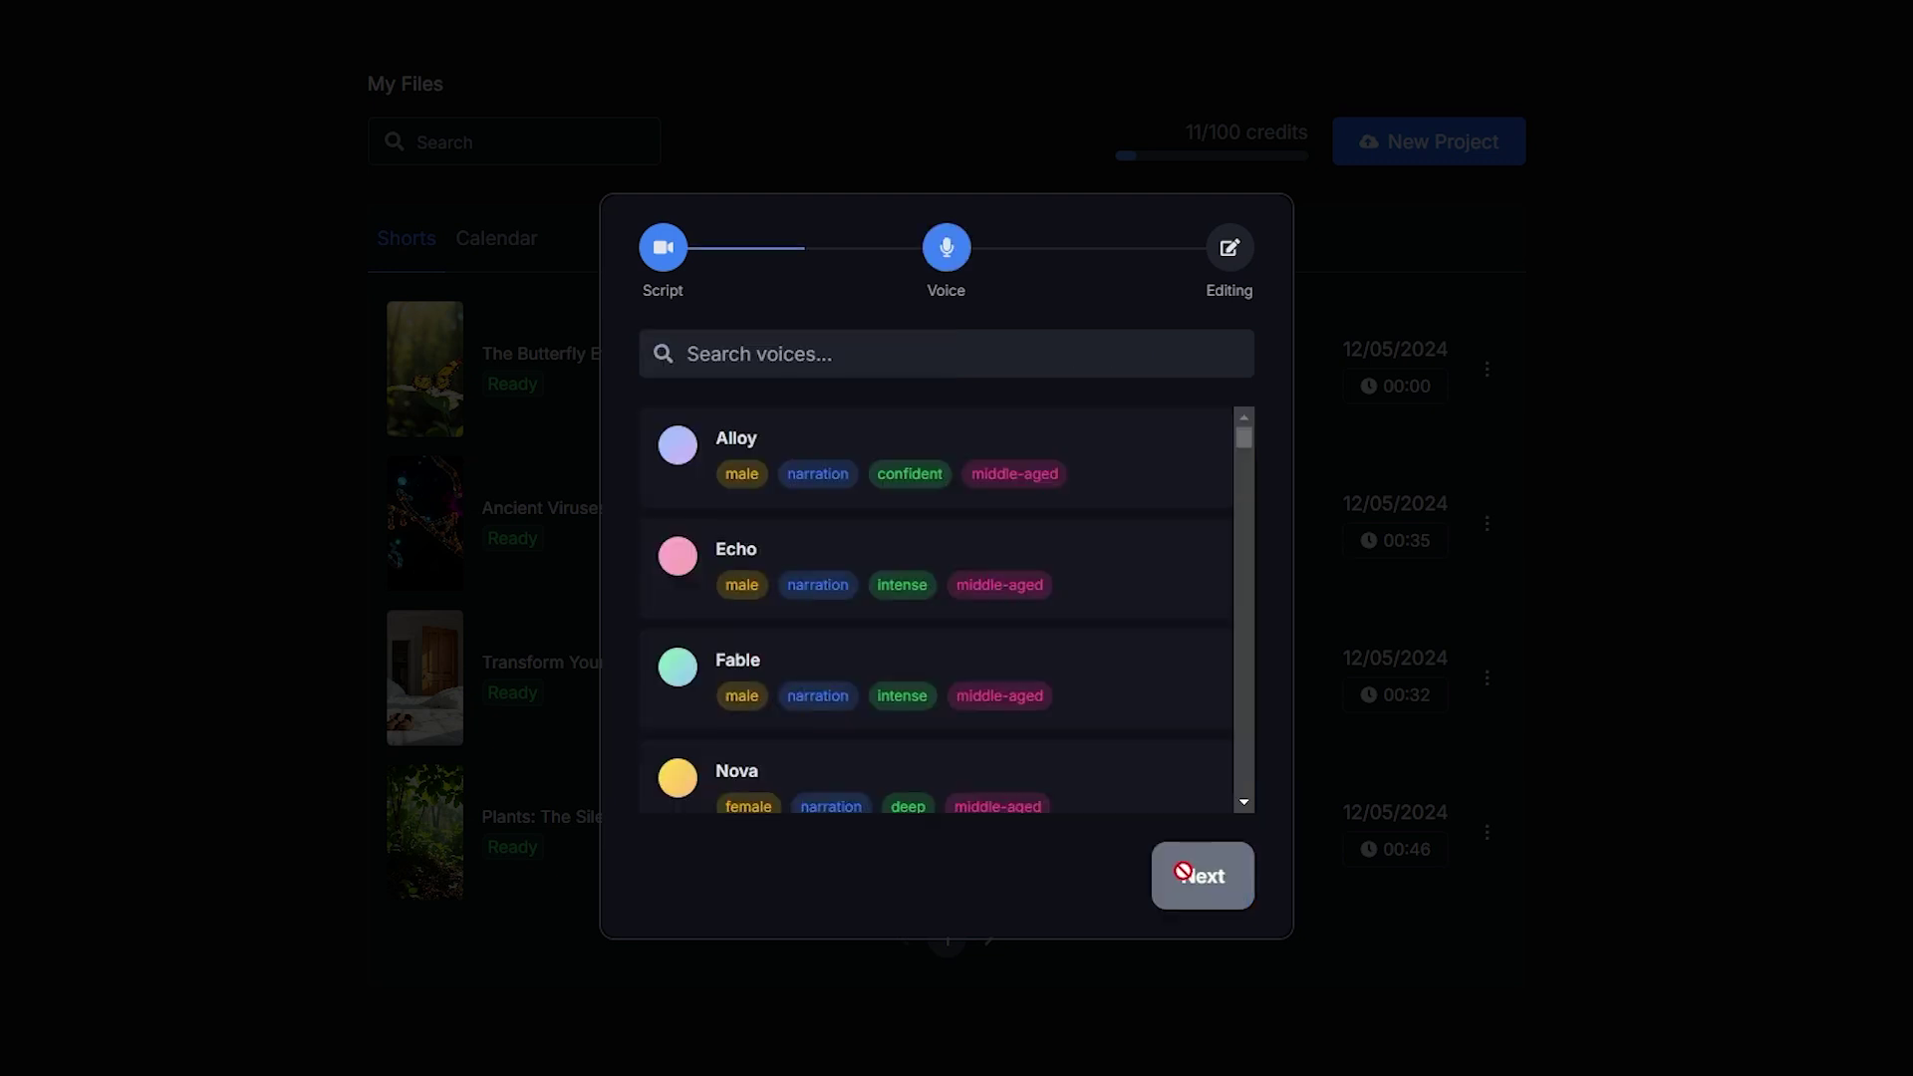
pyautogui.scroll(-4, 858, 717)
pyautogui.scroll(-3, 794, 598)
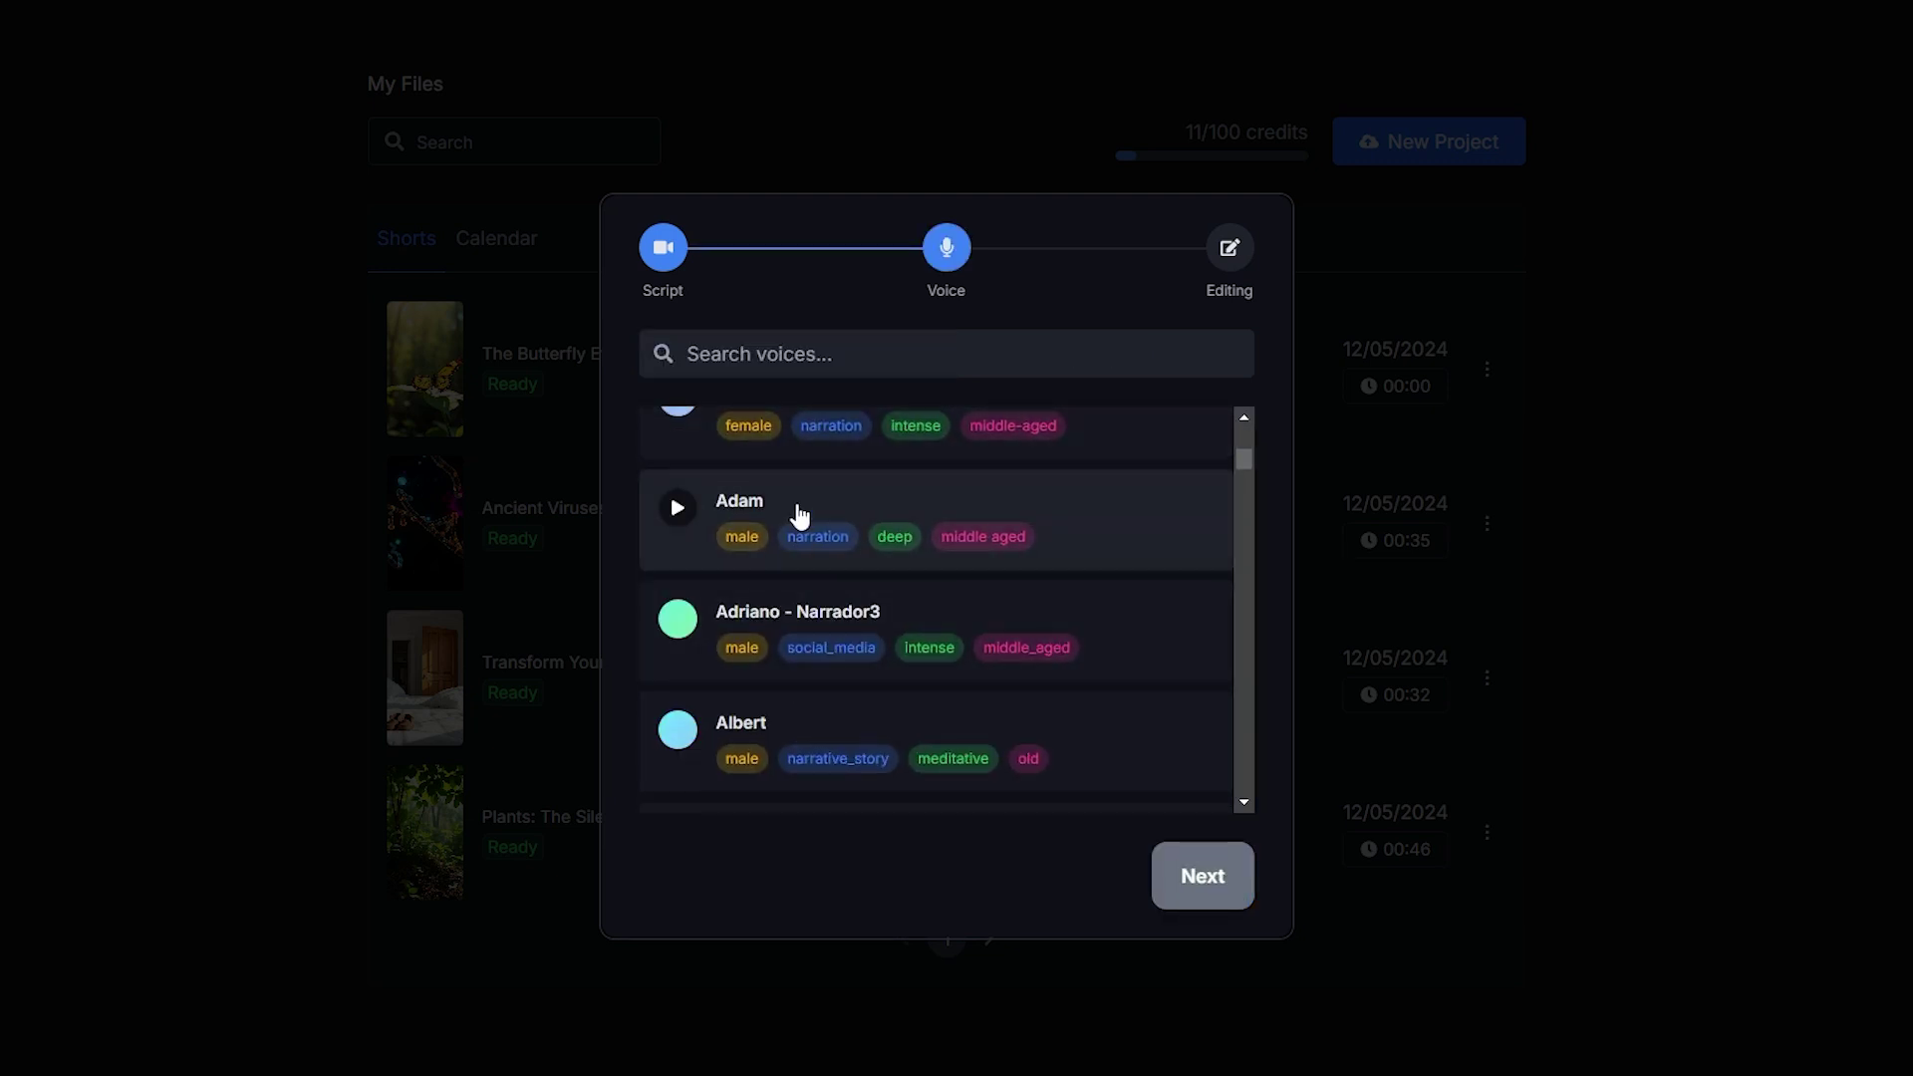
pyautogui.click(1210, 877)
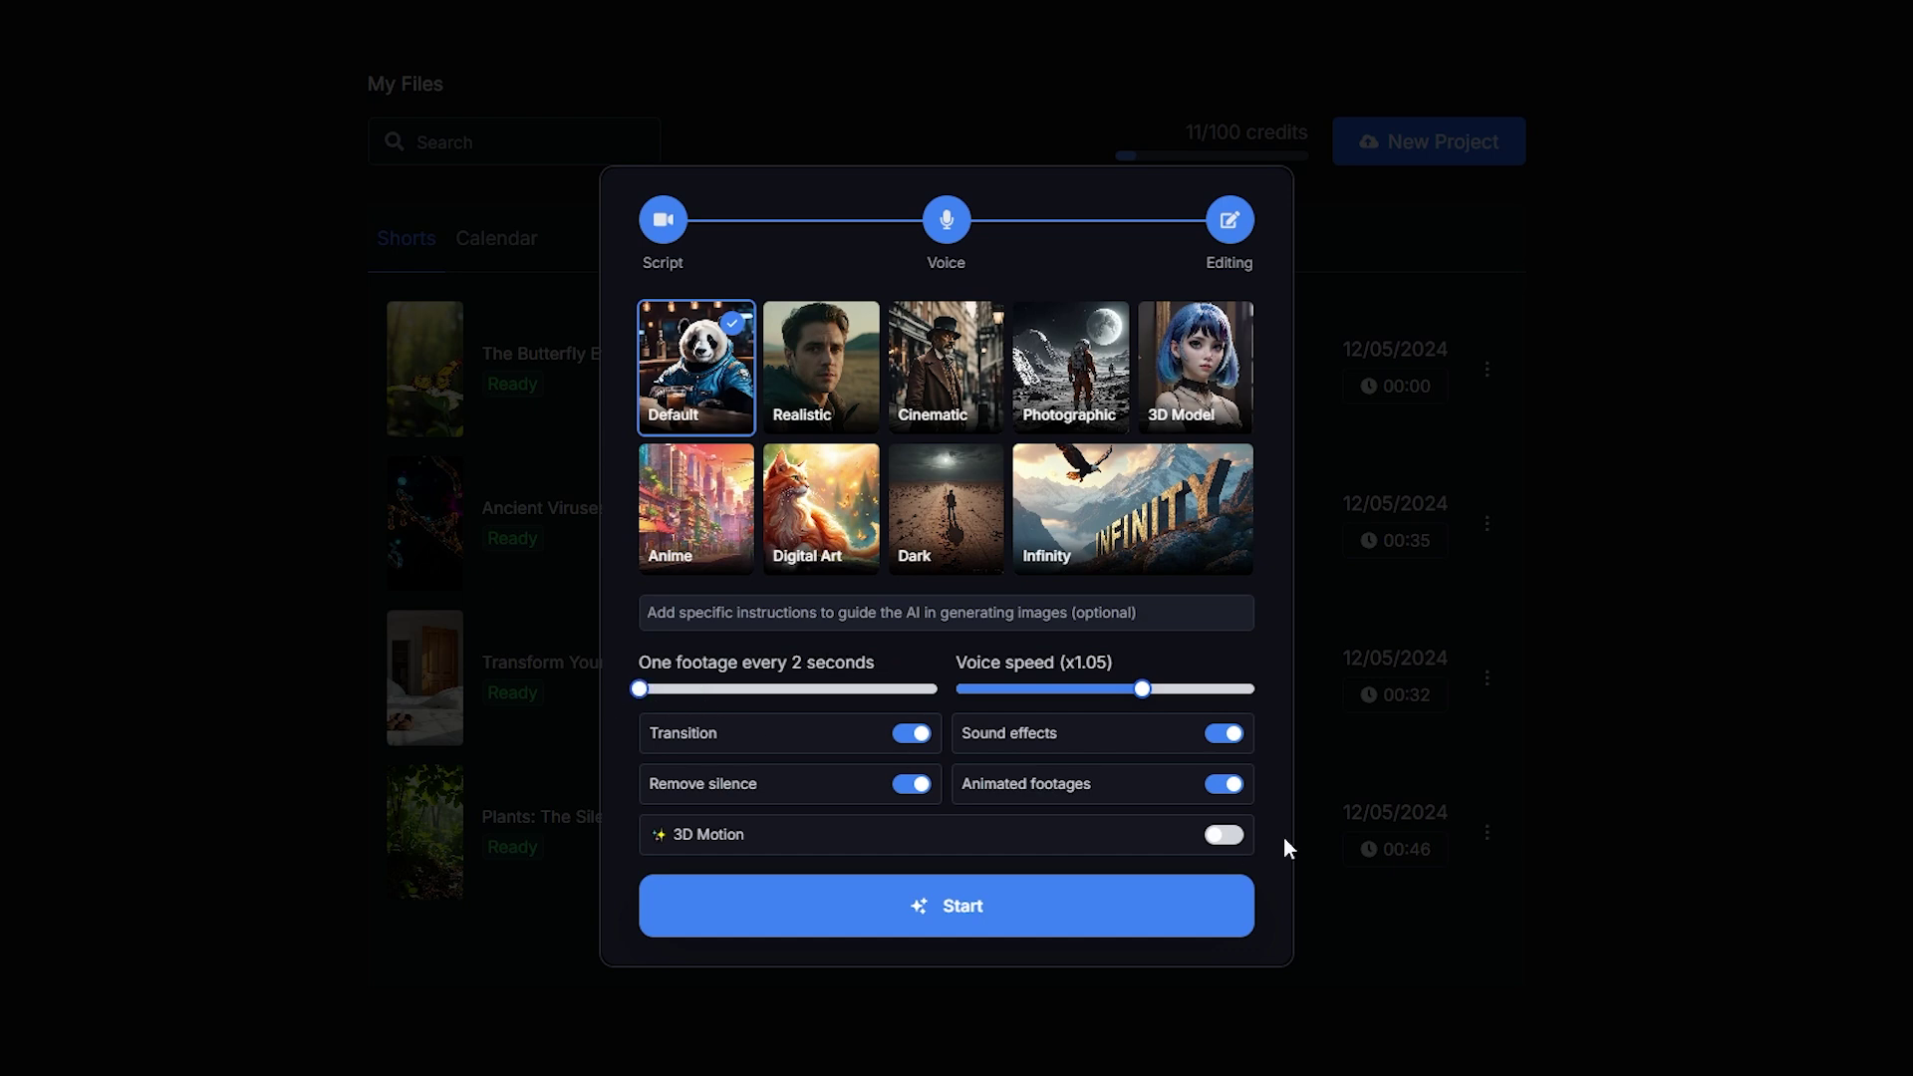
# Step: Pick Cinematic style with 3D Motion on and start generating the true crime short
pyautogui.click(1224, 835)
pyautogui.click(954, 391)
pyautogui.click(976, 927)
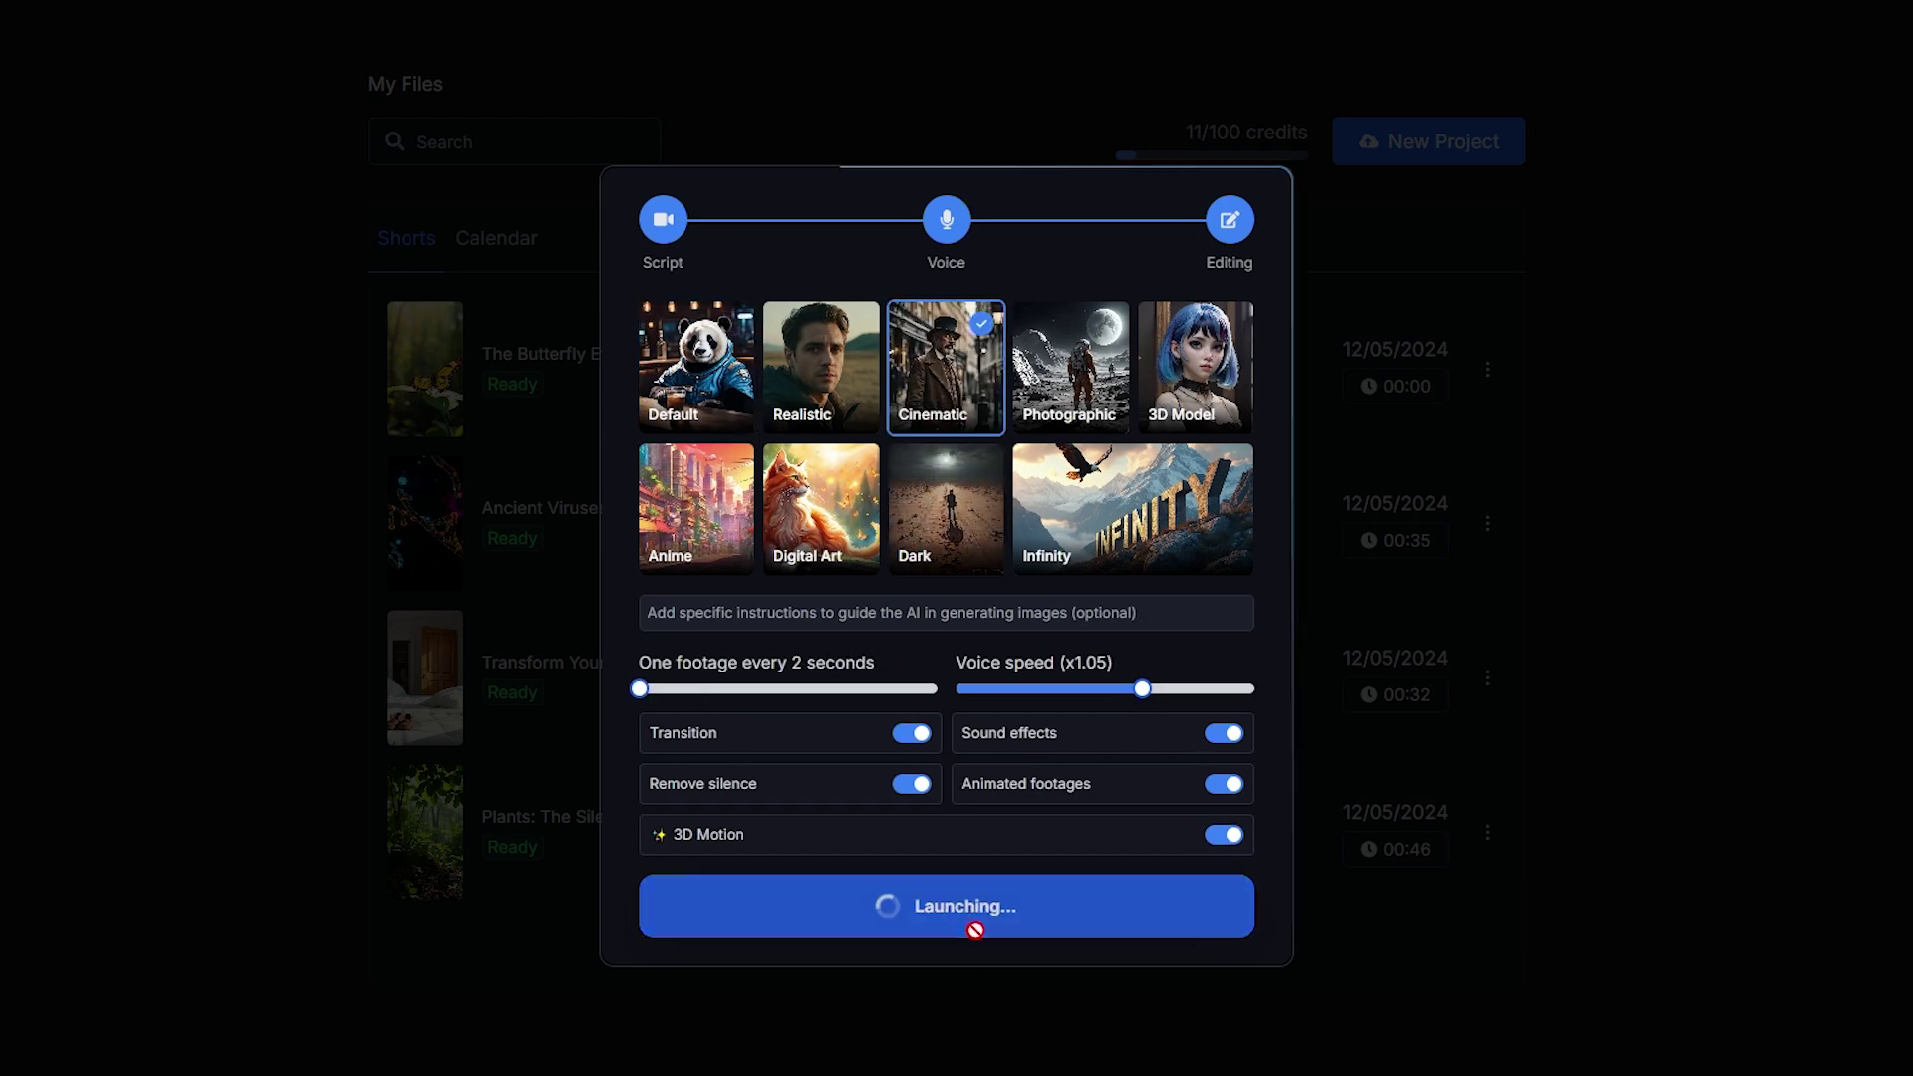